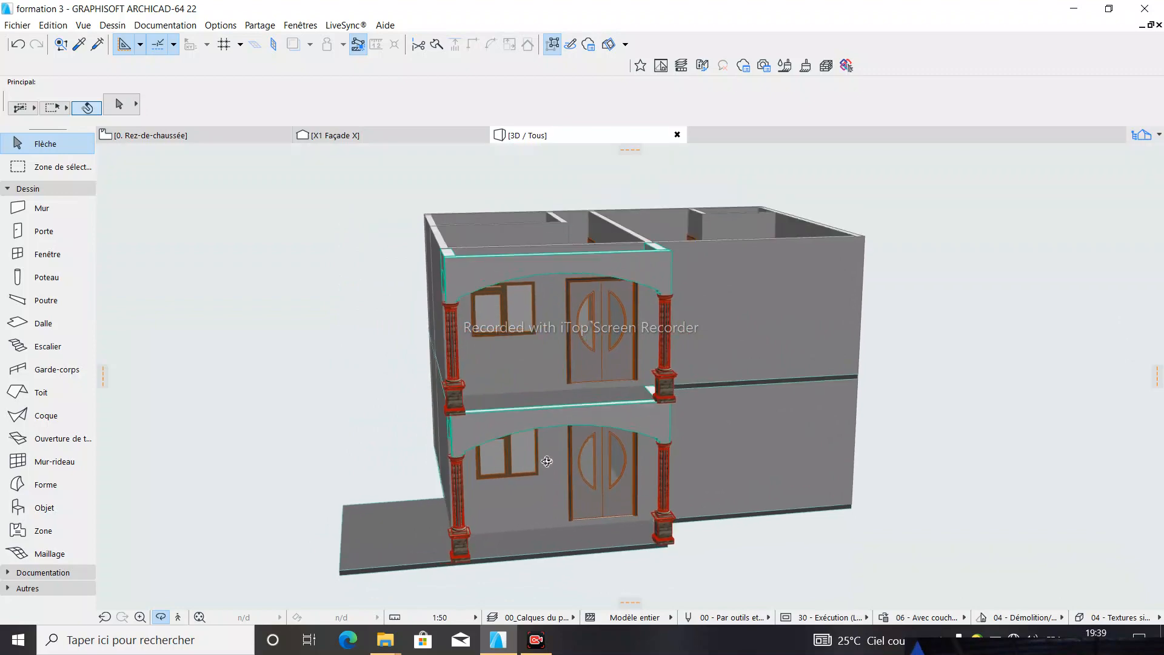
# Examine the two-storey building's front façade, arched porches and side slab in 3D from several angles
pyautogui.moveTo(549, 337); pyautogui.dragTo(628, 470)
pyautogui.scroll(3, 576, 337)
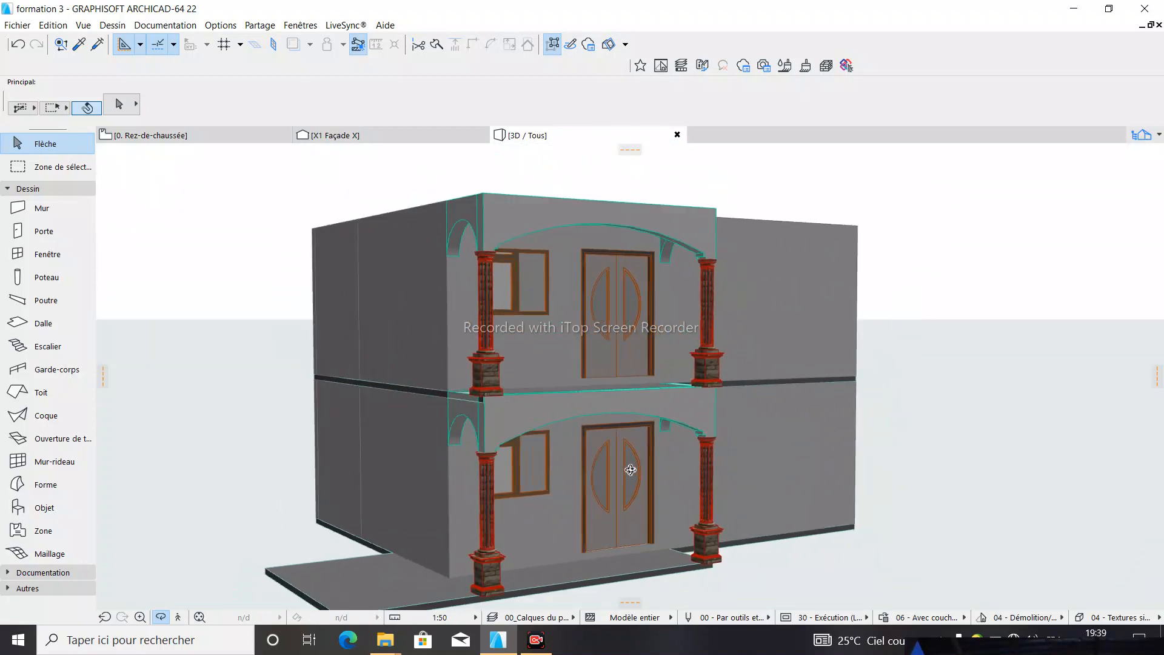
pyautogui.scroll(-4, 628, 470)
pyautogui.moveTo(506, 178); pyautogui.dragTo(490, 249)
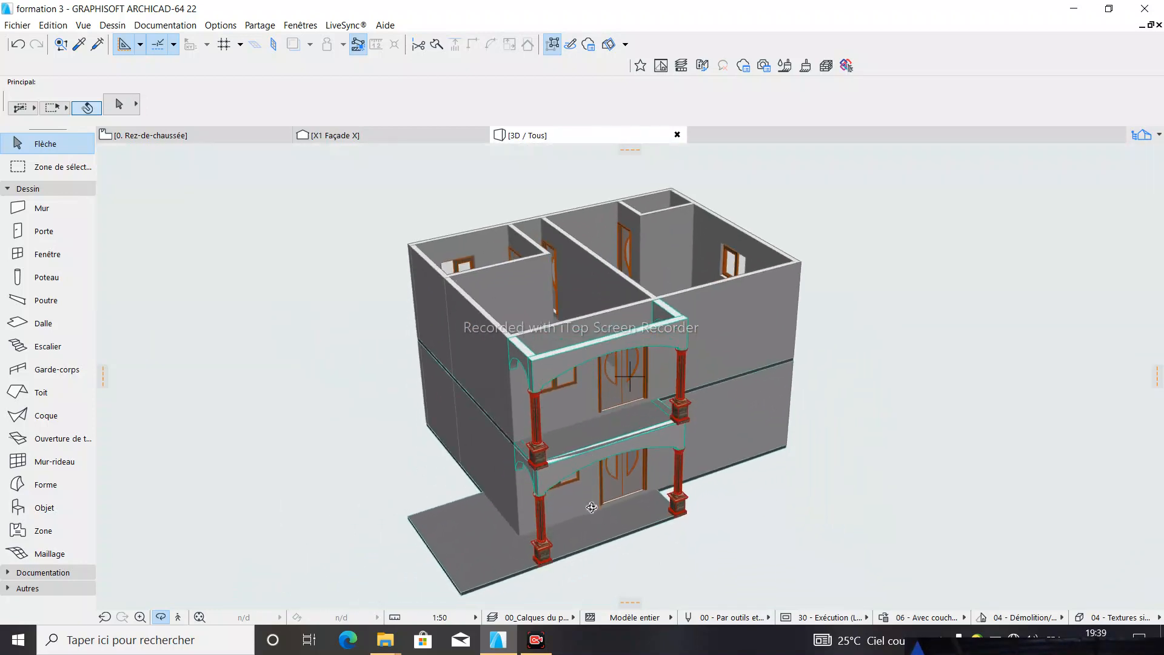
pyautogui.moveTo(591, 506); pyautogui.dragTo(223, 288)
pyautogui.scroll(4, 506, 508)
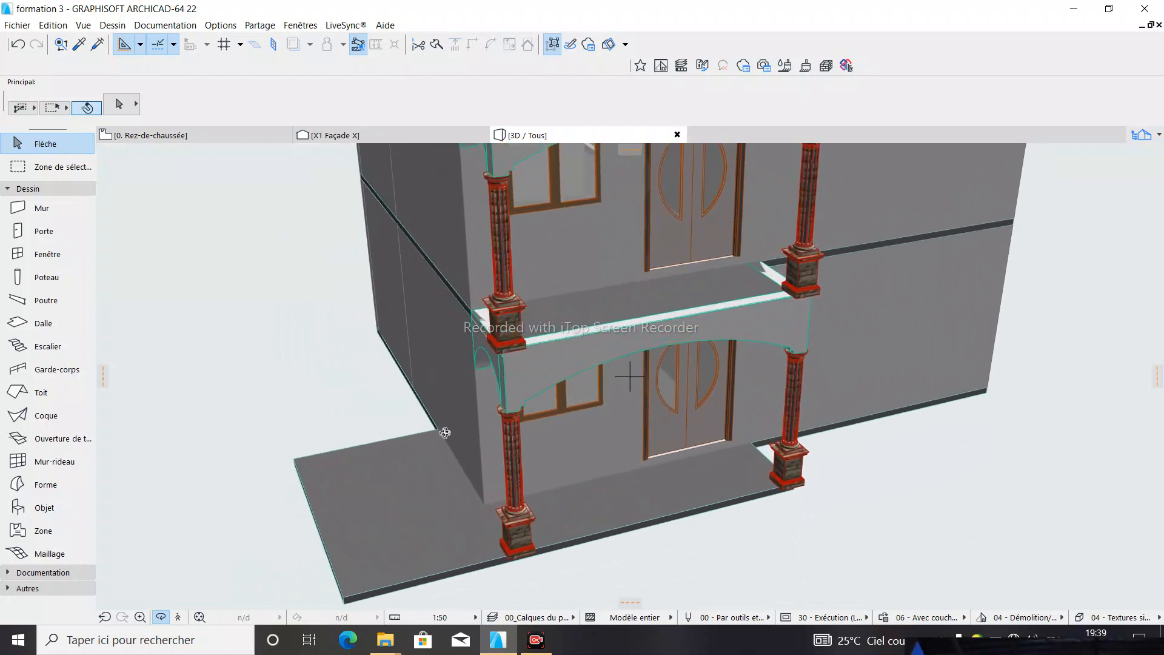
pyautogui.scroll(-5, 445, 432)
pyautogui.moveTo(551, 475); pyautogui.dragTo(576, 403)
pyautogui.scroll(2, 451, 358)
pyautogui.scroll(1, 519, 405)
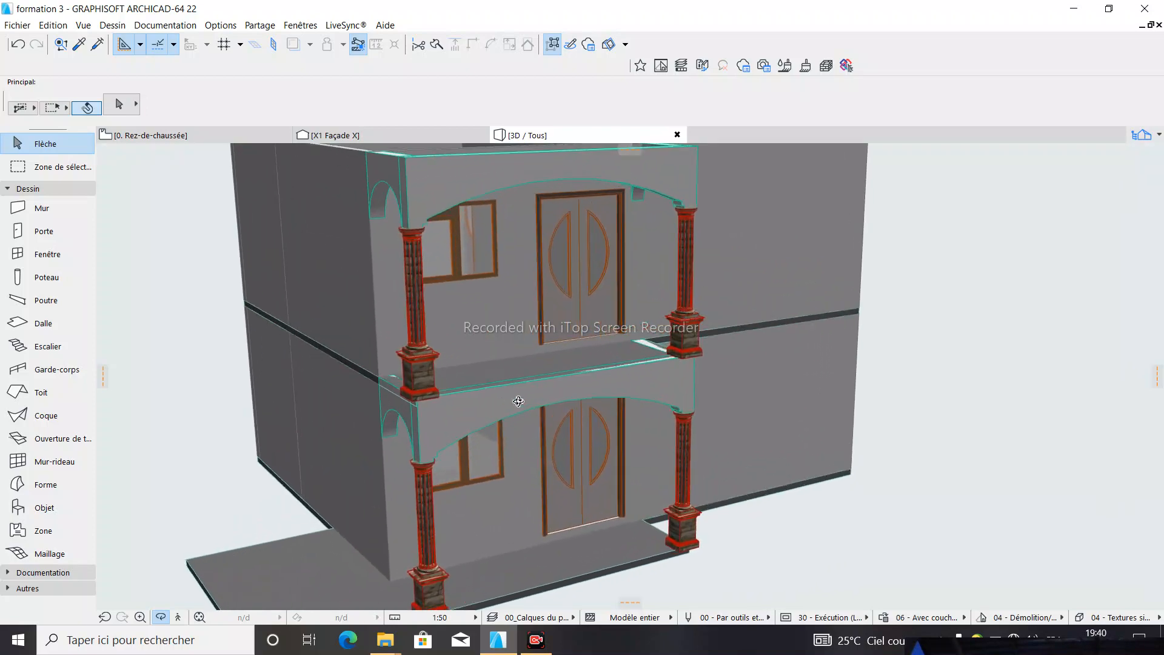
pyautogui.scroll(-2, 519, 400)
pyautogui.scroll(2, 569, 407)
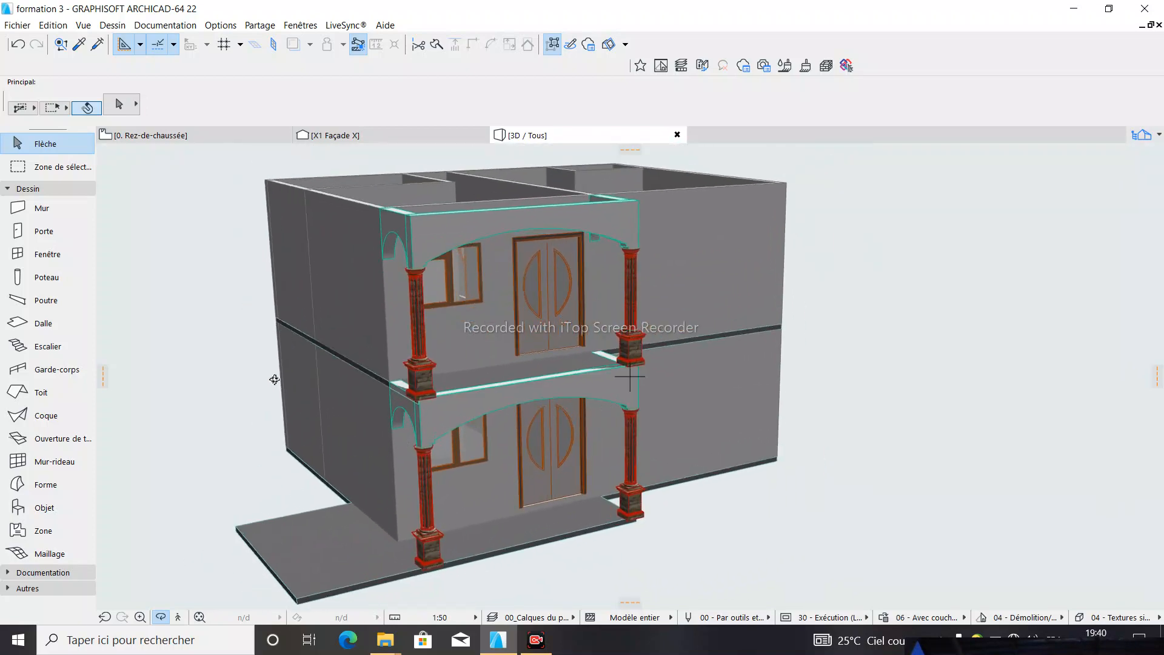
pyautogui.doubleClick(48, 347)
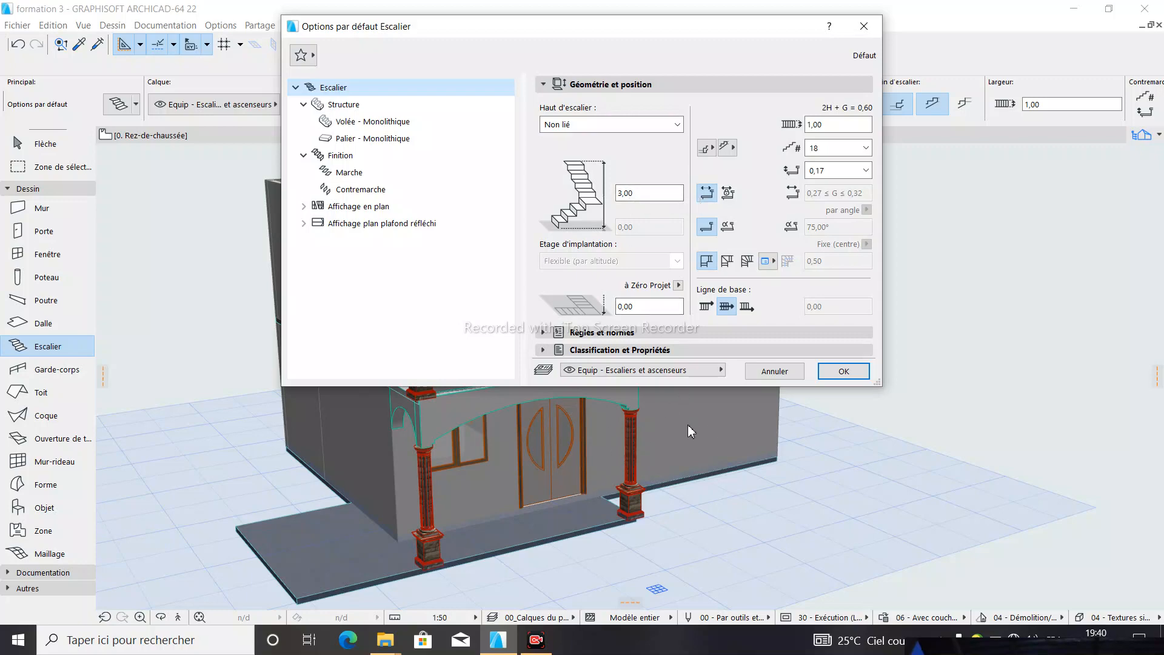
pyautogui.click(864, 26)
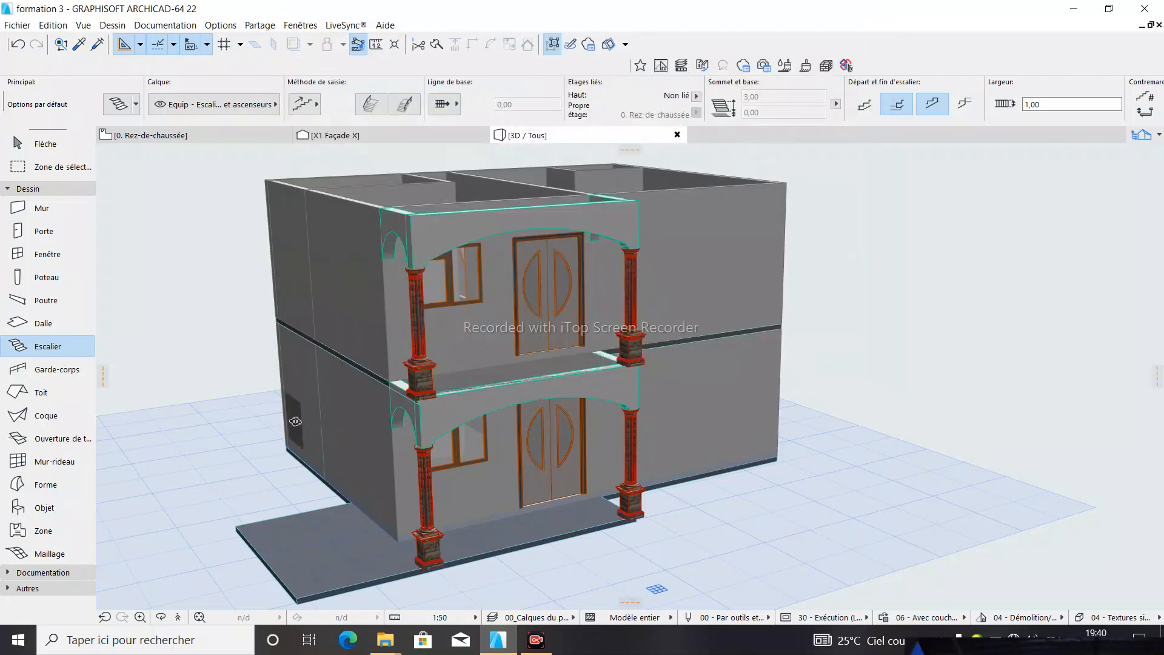
pyautogui.press('Escape')
pyautogui.click(761, 208)
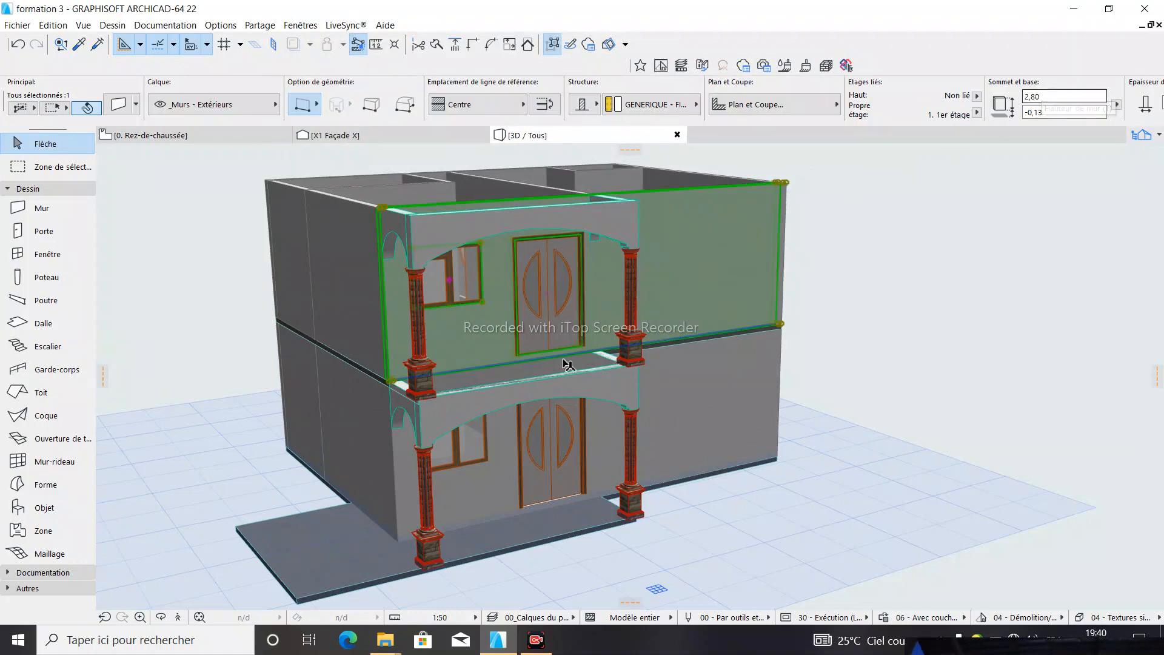
pyautogui.press('Escape')
pyautogui.scroll(3, 444, 515)
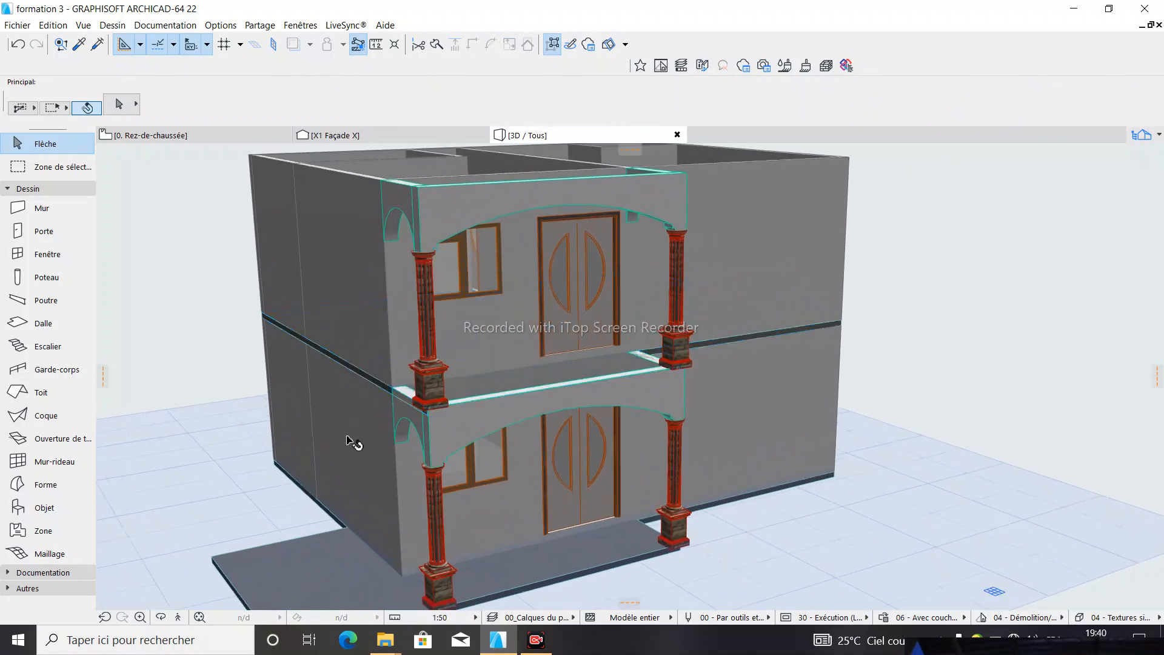
pyautogui.scroll(-1, 351, 446)
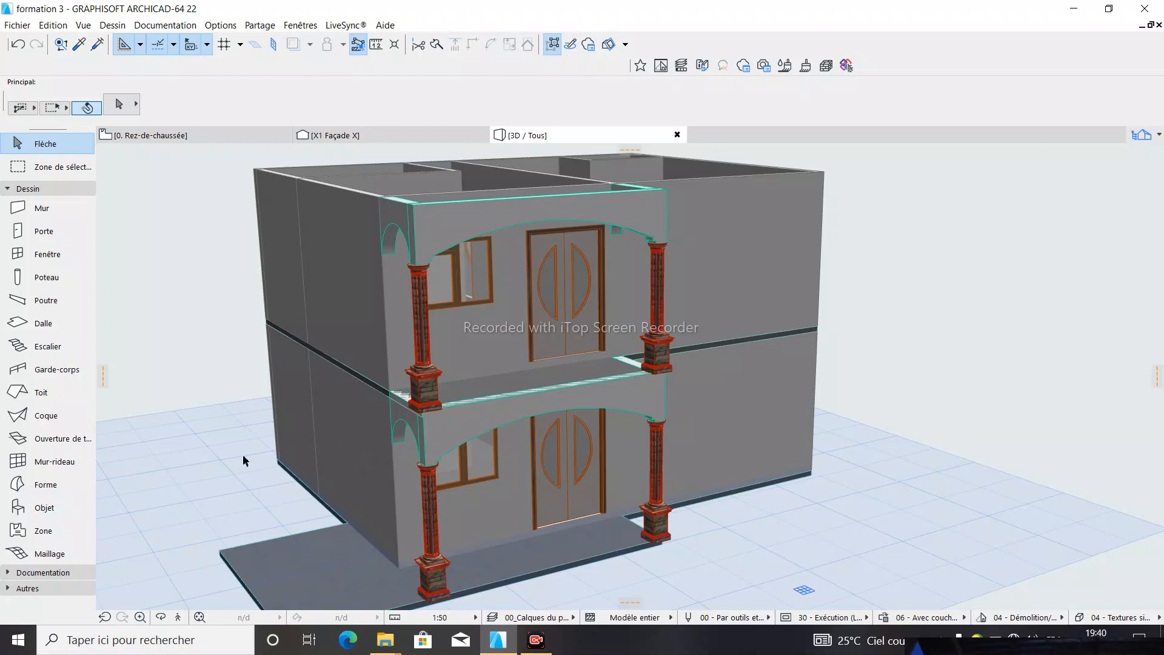
# Activate the Stair tool with its default settings and bring up the ground-floor plan around the side slab
pyautogui.doubleClick(47, 347)
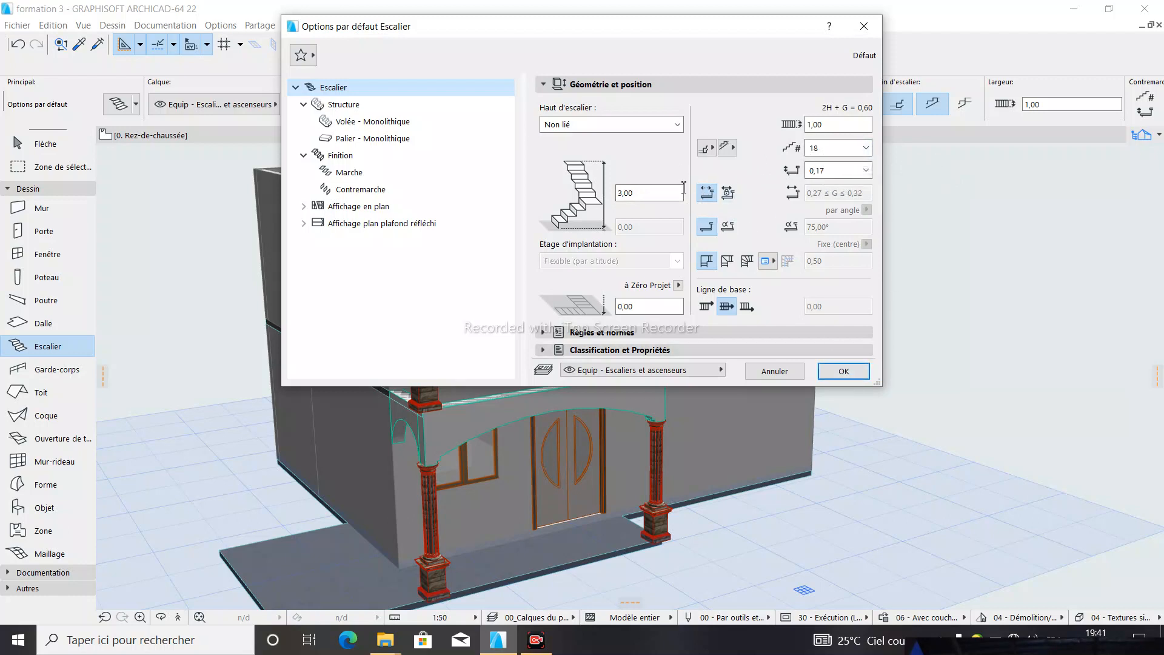
pyautogui.click(844, 372)
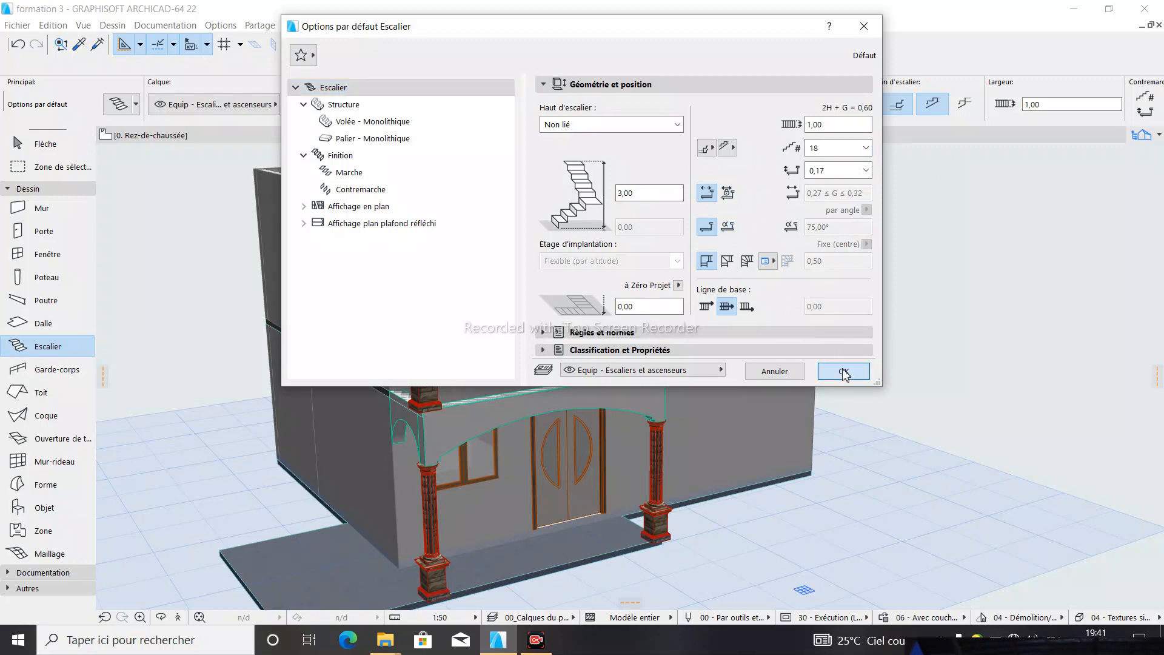
pyautogui.click(230, 136)
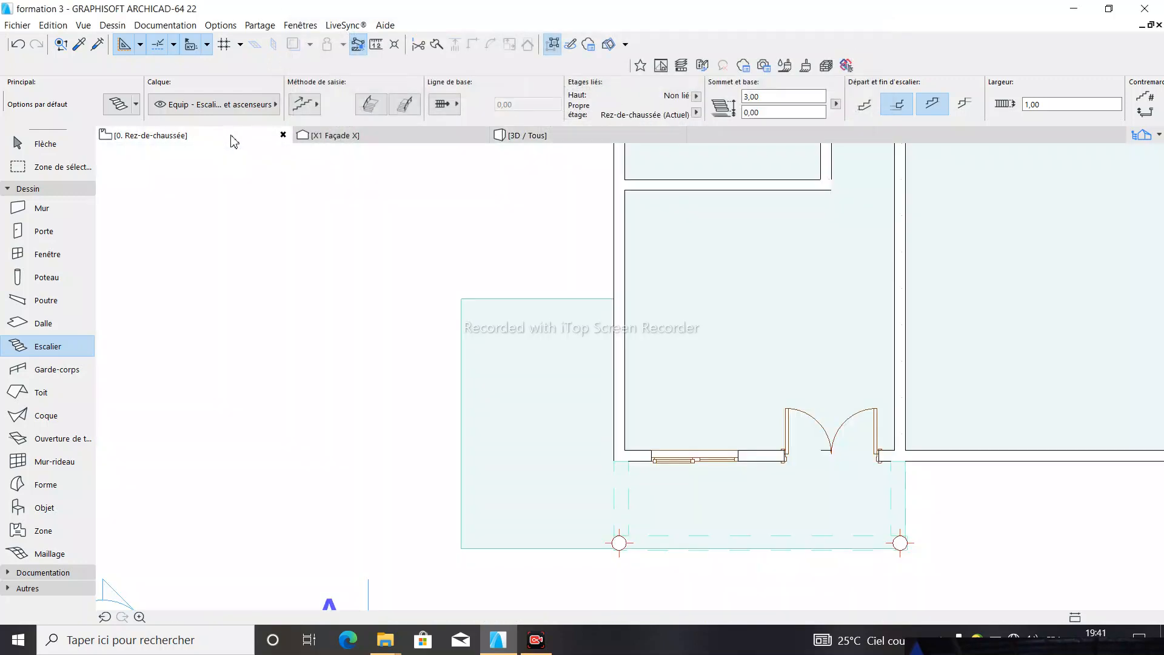
pyautogui.scroll(-3, 416, 255)
pyautogui.scroll(3, 455, 299)
pyautogui.scroll(-3, 456, 298)
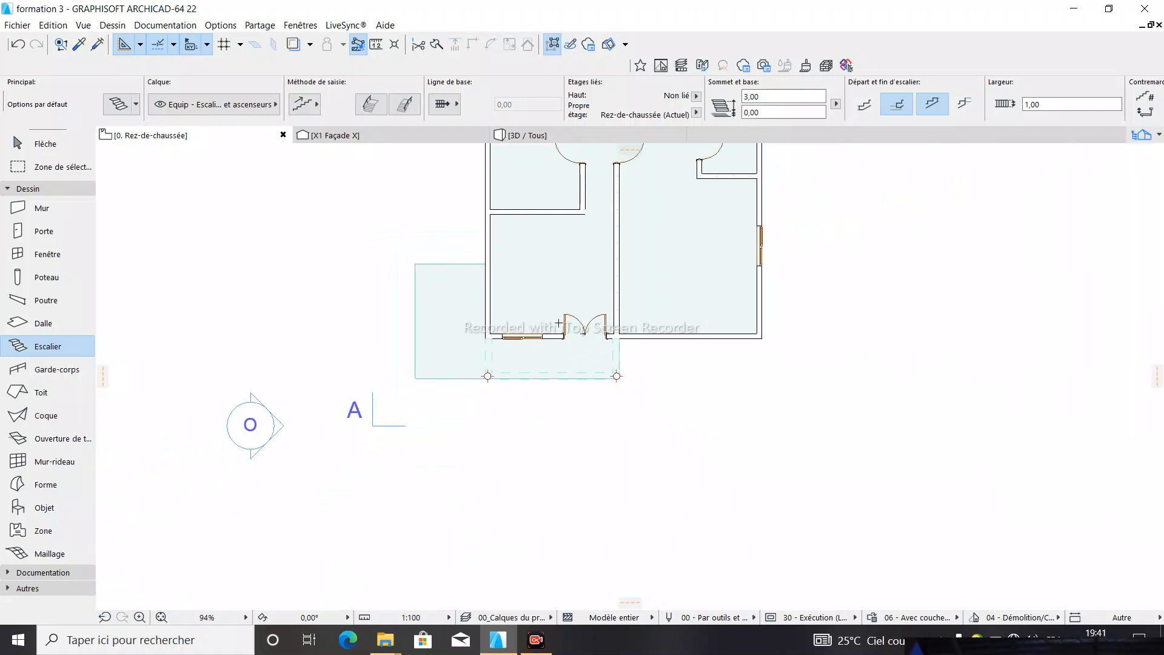
pyautogui.scroll(3, 384, 288)
pyautogui.scroll(2, 348, 378)
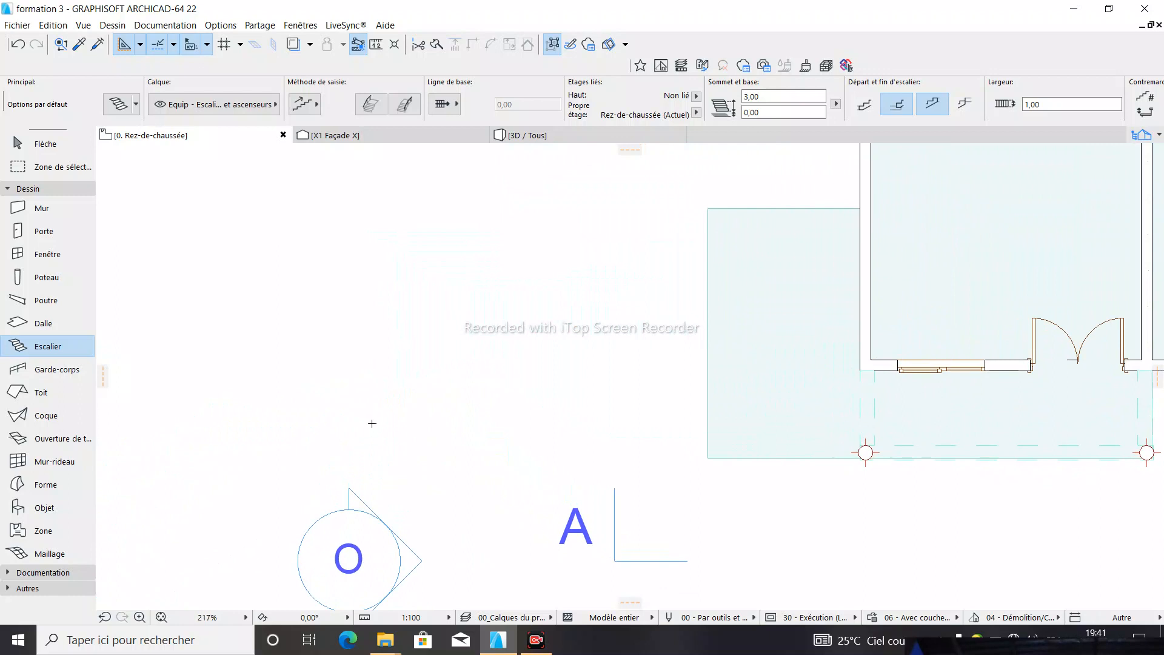
# Draw a U-shaped stair in the empty area beside the house, with a straight flight, a landing and a parallel return flight about 2.93 m long
pyautogui.click(372, 423)
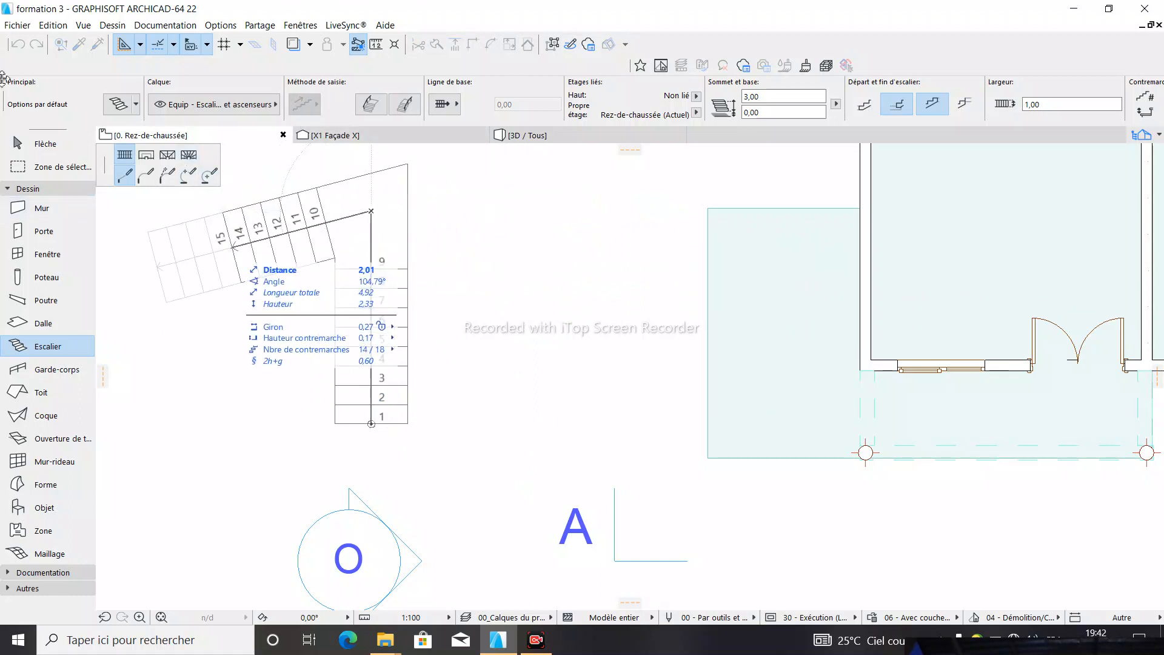
pyautogui.click(145, 155)
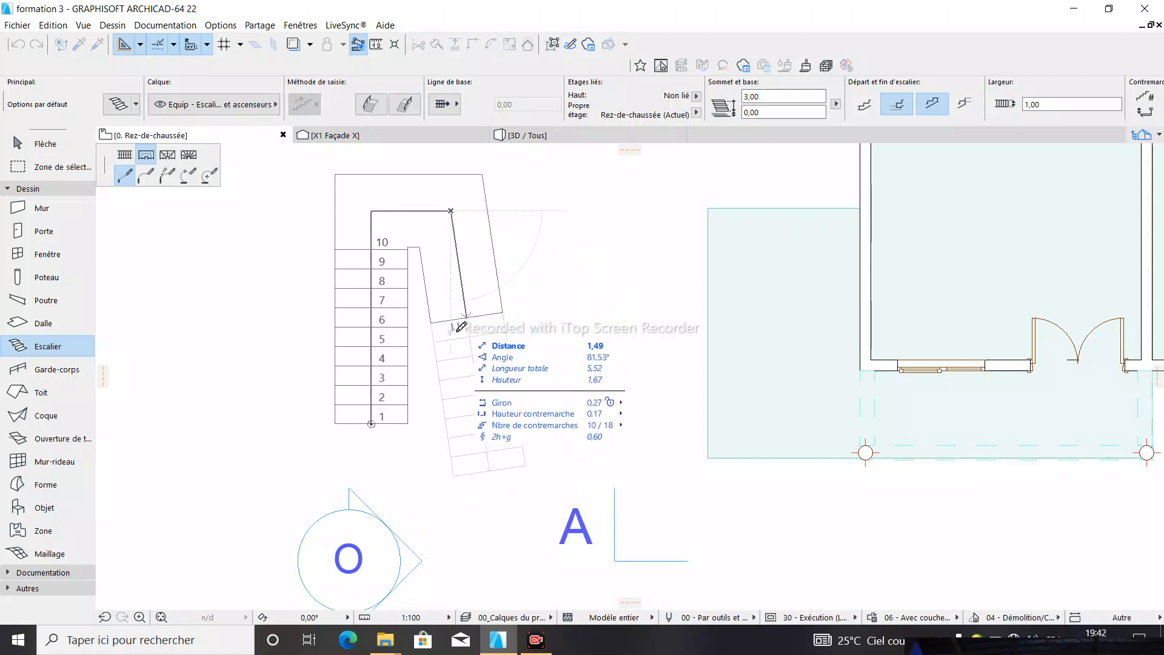
pyautogui.scroll(1, 450, 403)
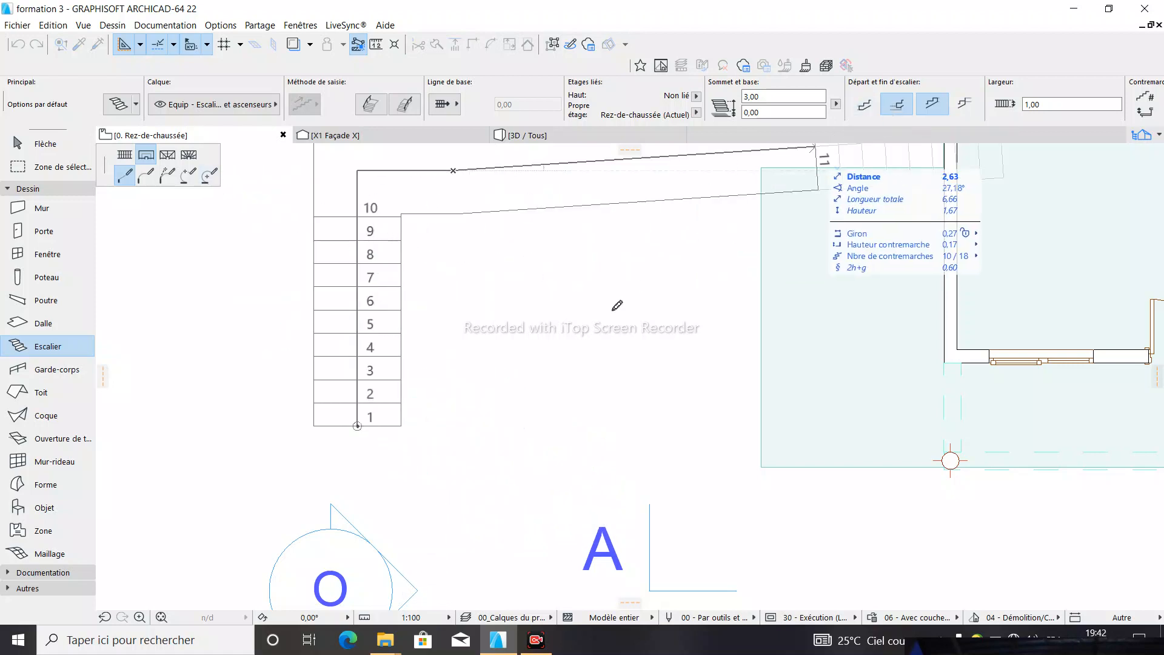
pyautogui.click(124, 157)
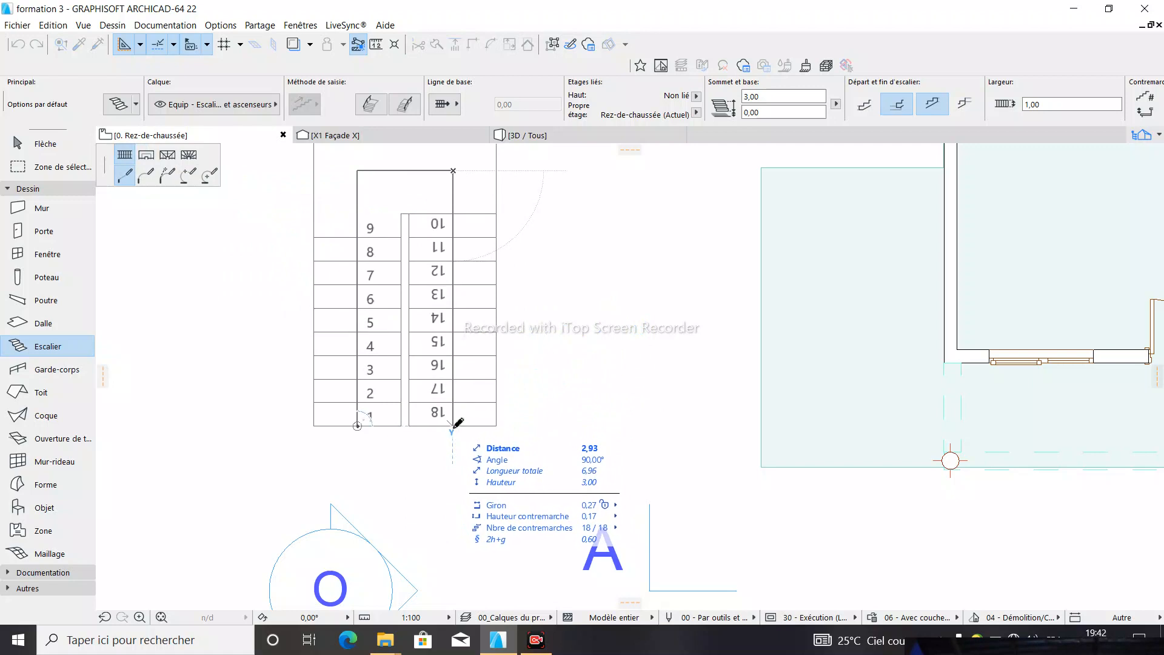
pyautogui.click(456, 422)
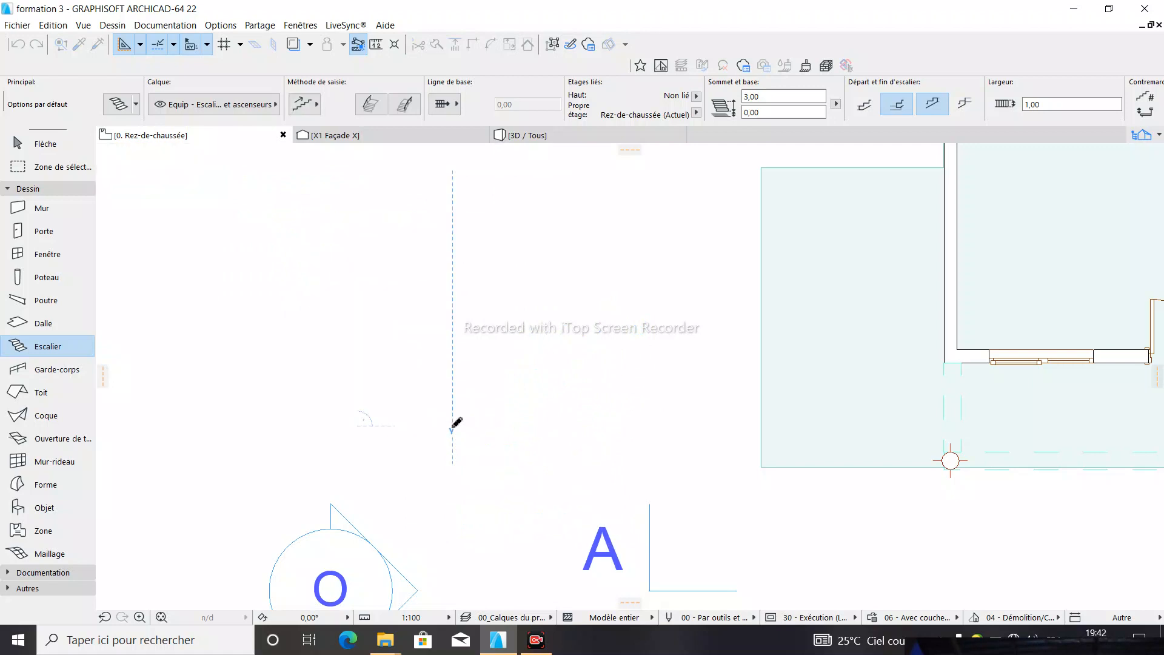
pyautogui.scroll(-3, 509, 384)
pyautogui.scroll(4, 451, 317)
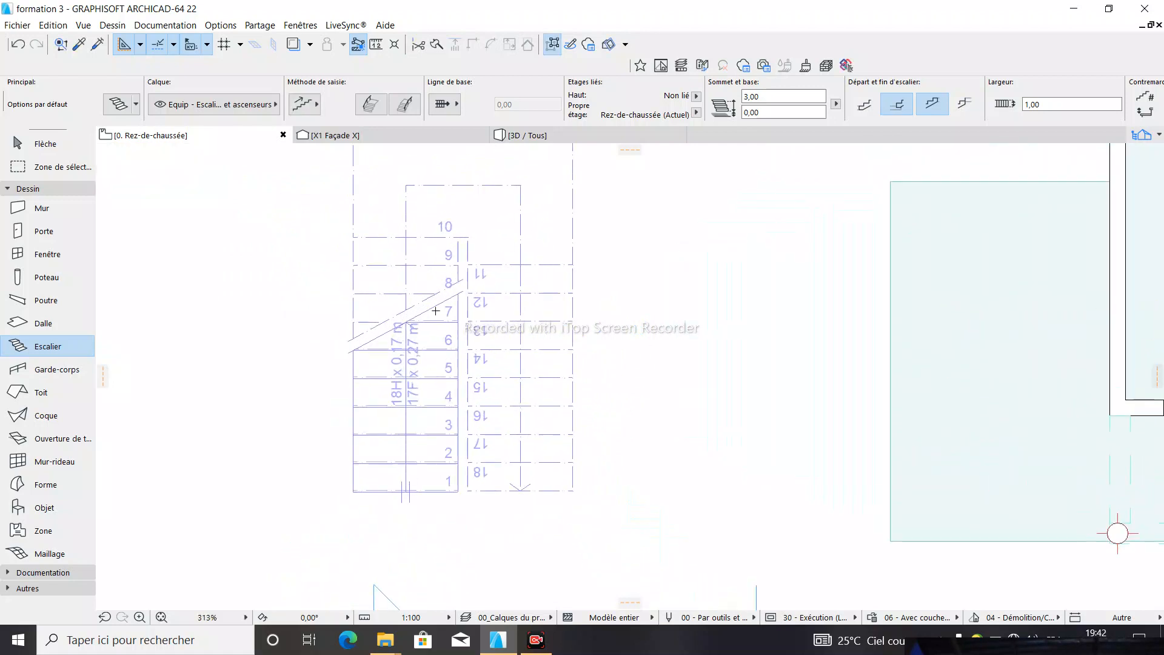
pyautogui.scroll(-2, 460, 303)
pyautogui.scroll(3, 538, 226)
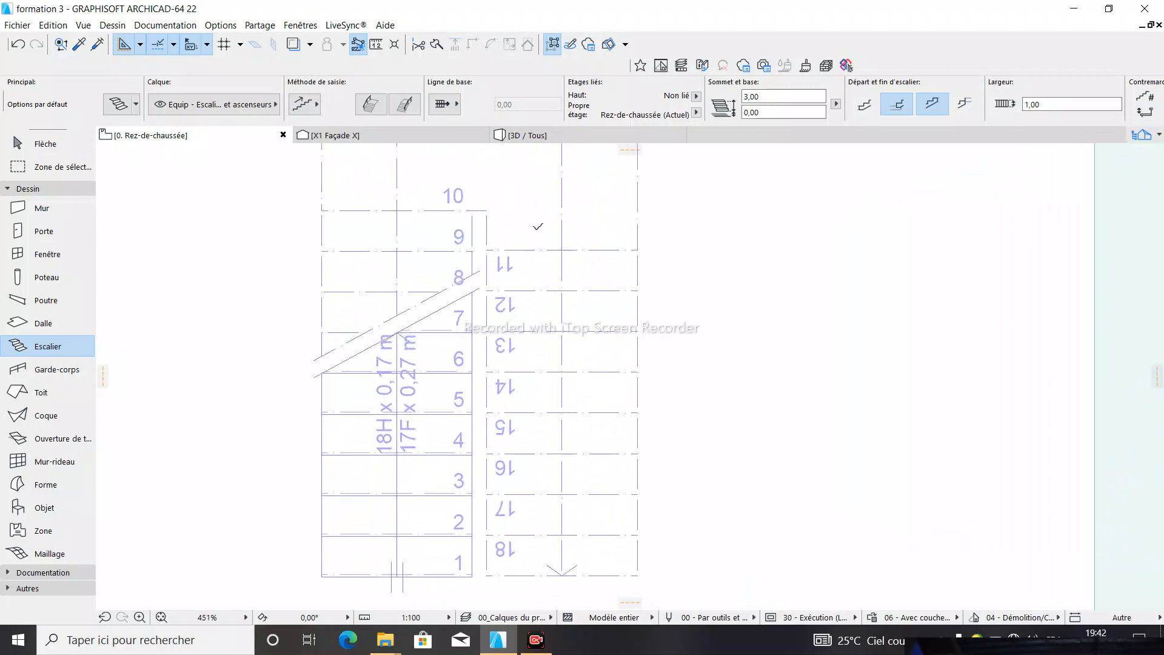
# Inspect the new U-shaped stair in 3D relative to the building and its upper floor
pyautogui.click(530, 136)
pyautogui.scroll(-5, 698, 356)
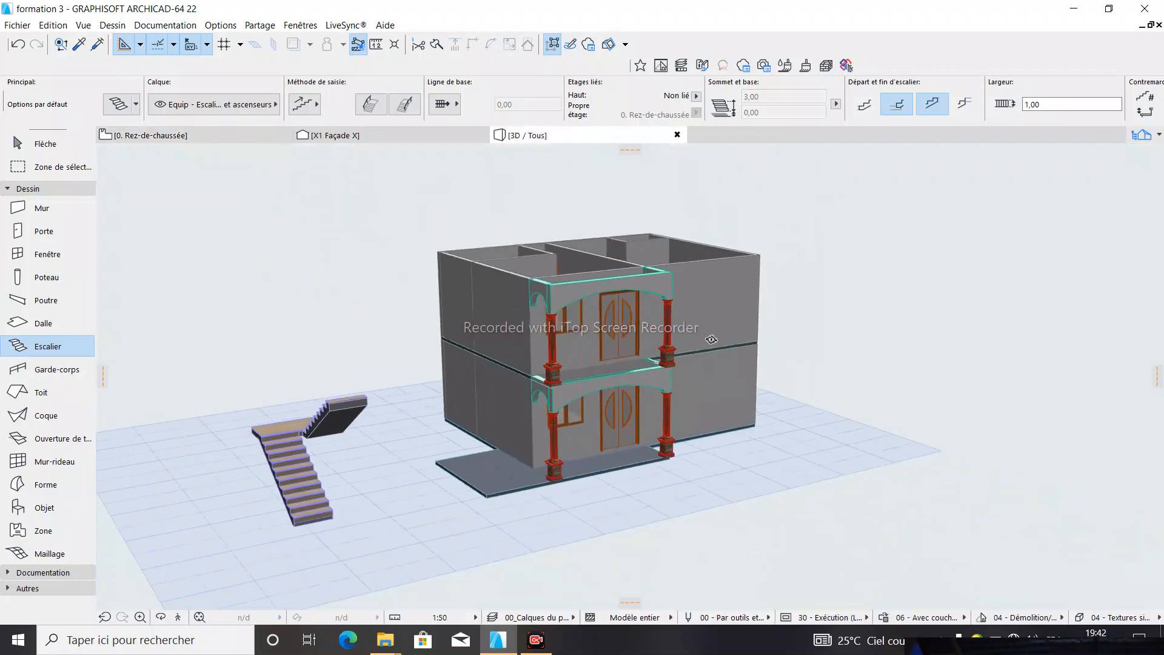
pyautogui.click(161, 617)
pyautogui.scroll(8, 364, 449)
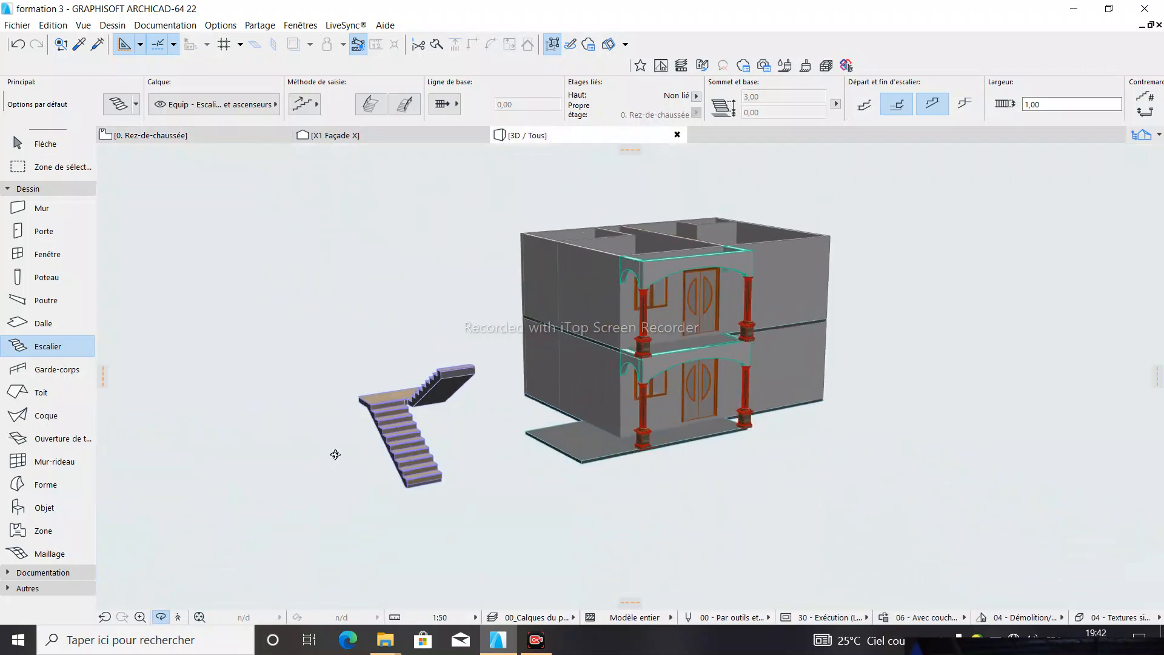
pyautogui.scroll(-5, 416, 416)
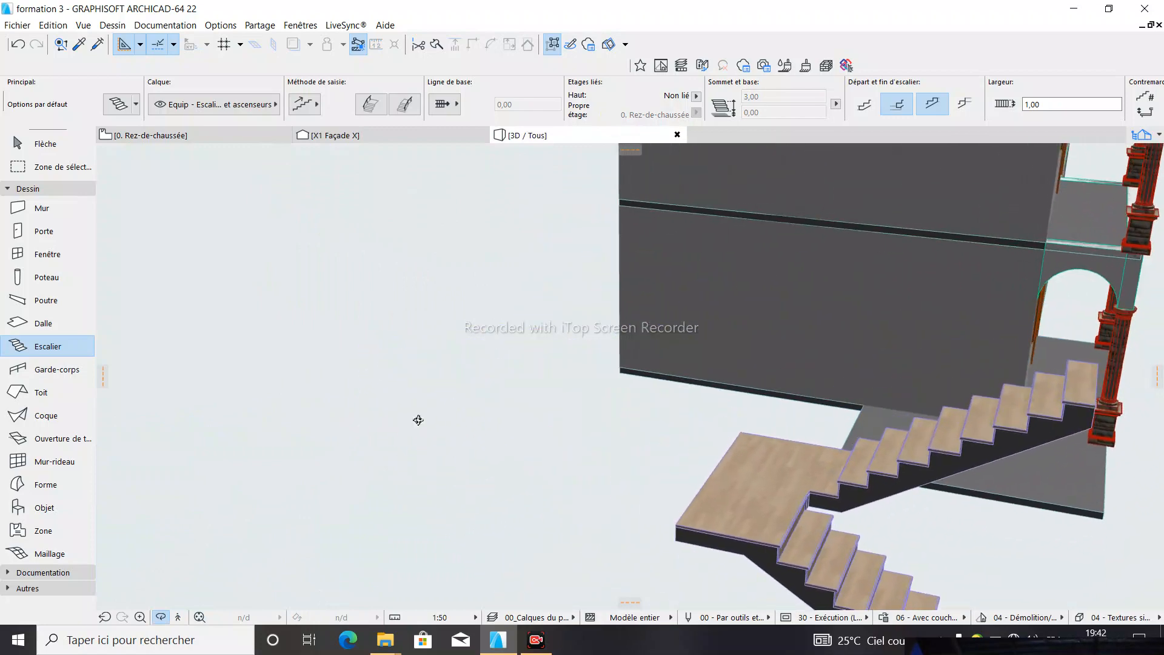
pyautogui.moveTo(677, 513); pyautogui.dragTo(672, 489)
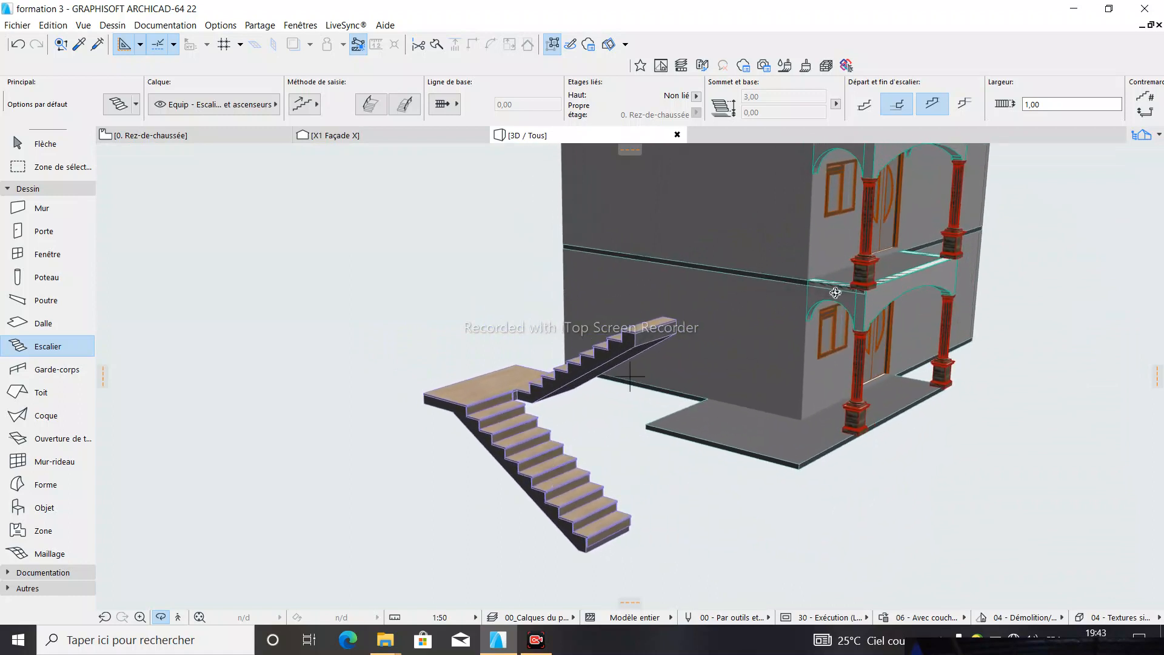
# On the ground-floor plan, move the stair so the outer end corner of its return flight meets the house's exterior front wall corner above the slab
pyautogui.click(209, 143)
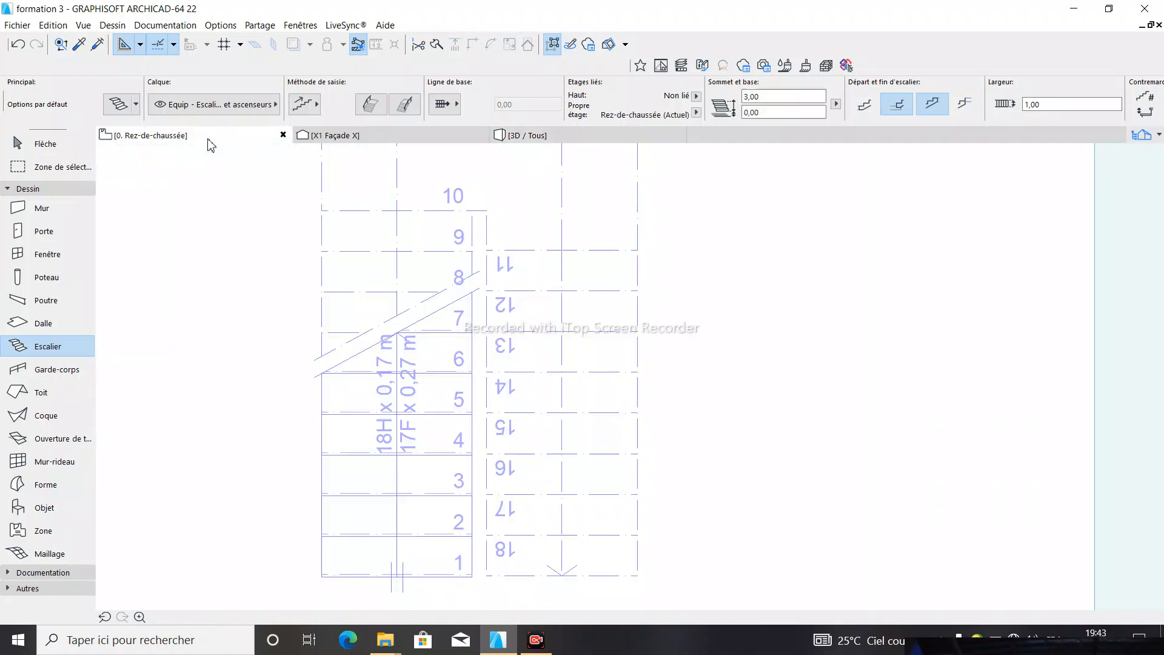
pyautogui.scroll(-5, 502, 366)
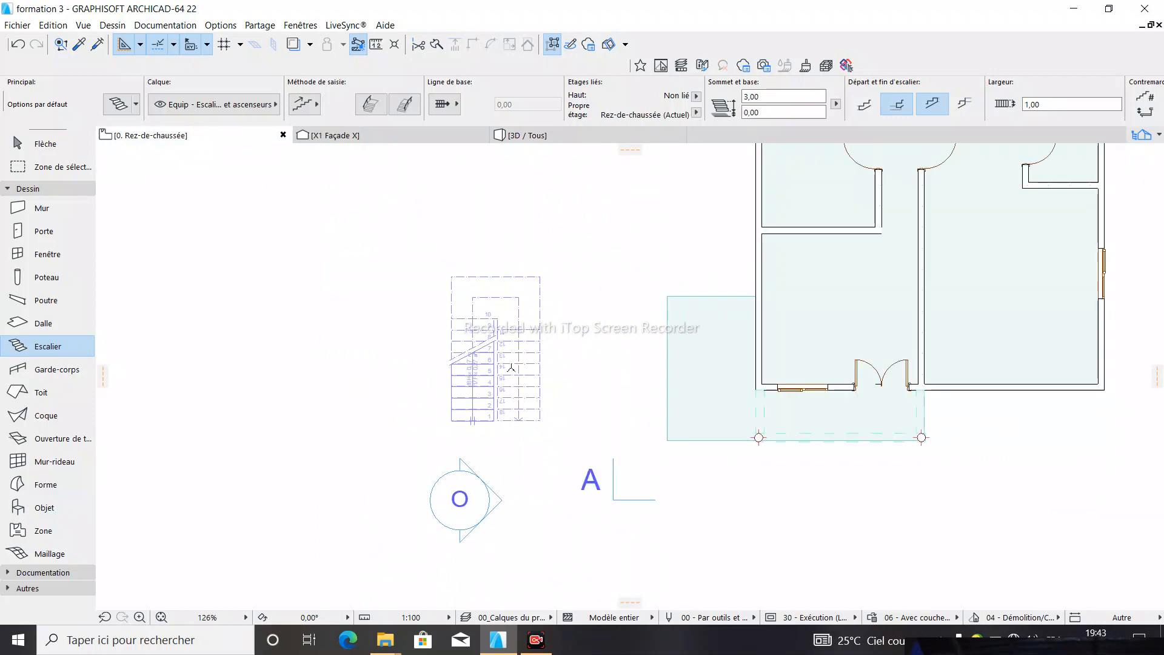
pyautogui.click(511, 367)
pyautogui.scroll(3, 543, 281)
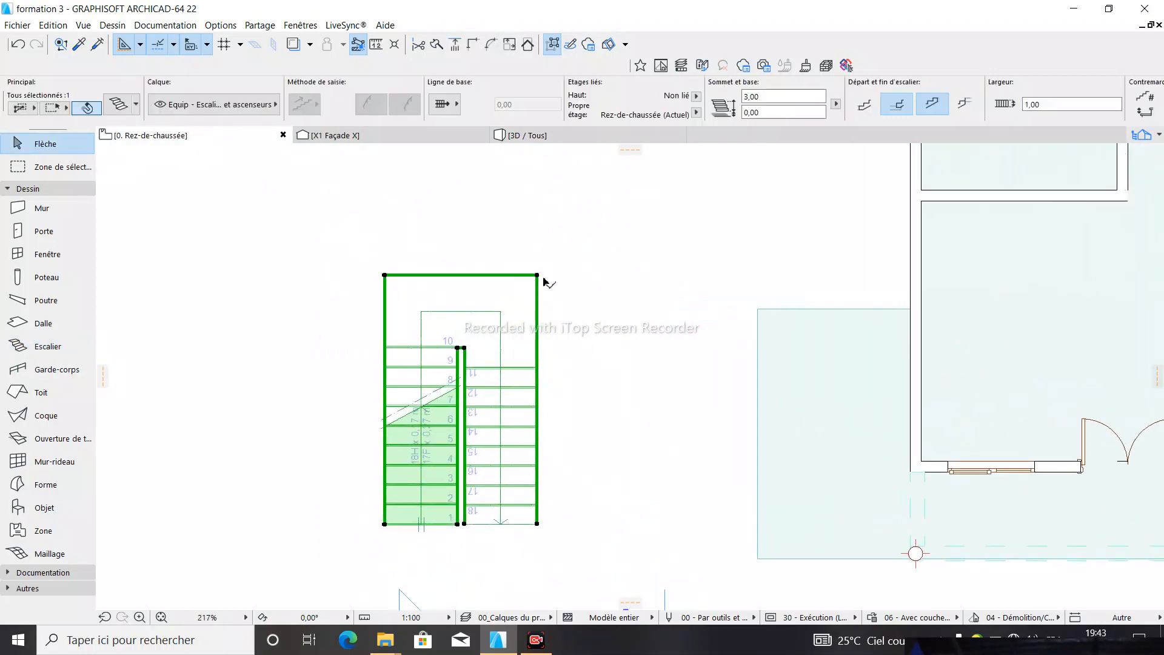
pyautogui.scroll(-1, 544, 280)
pyautogui.scroll(1, 542, 280)
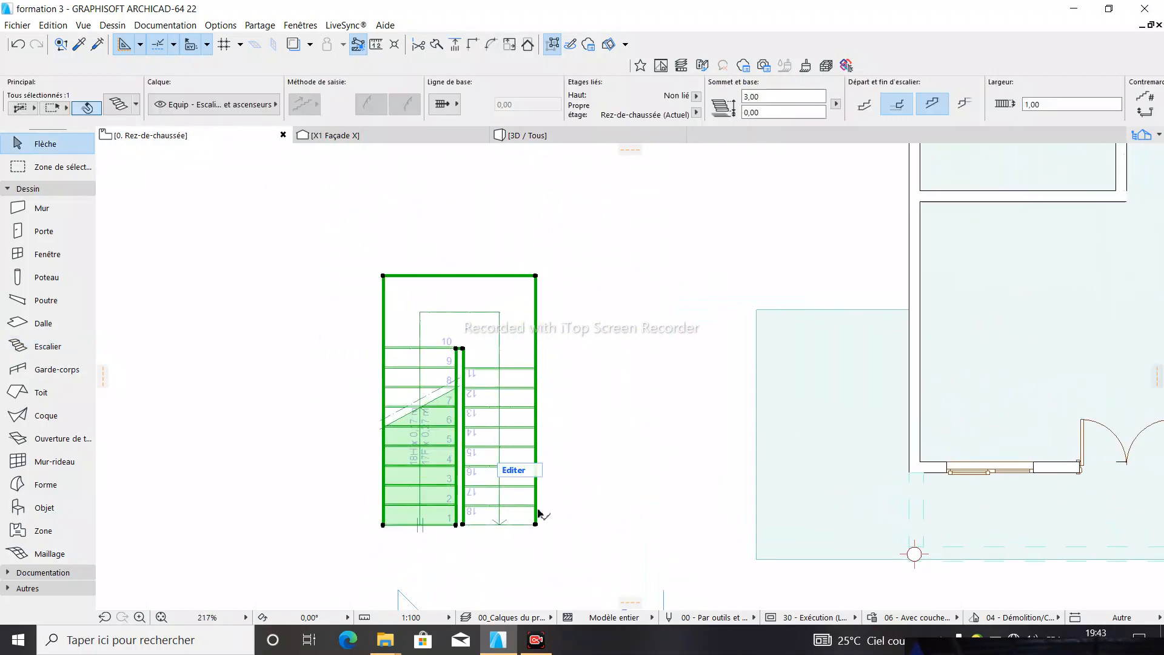
pyautogui.scroll(3, 539, 512)
pyautogui.click(541, 524)
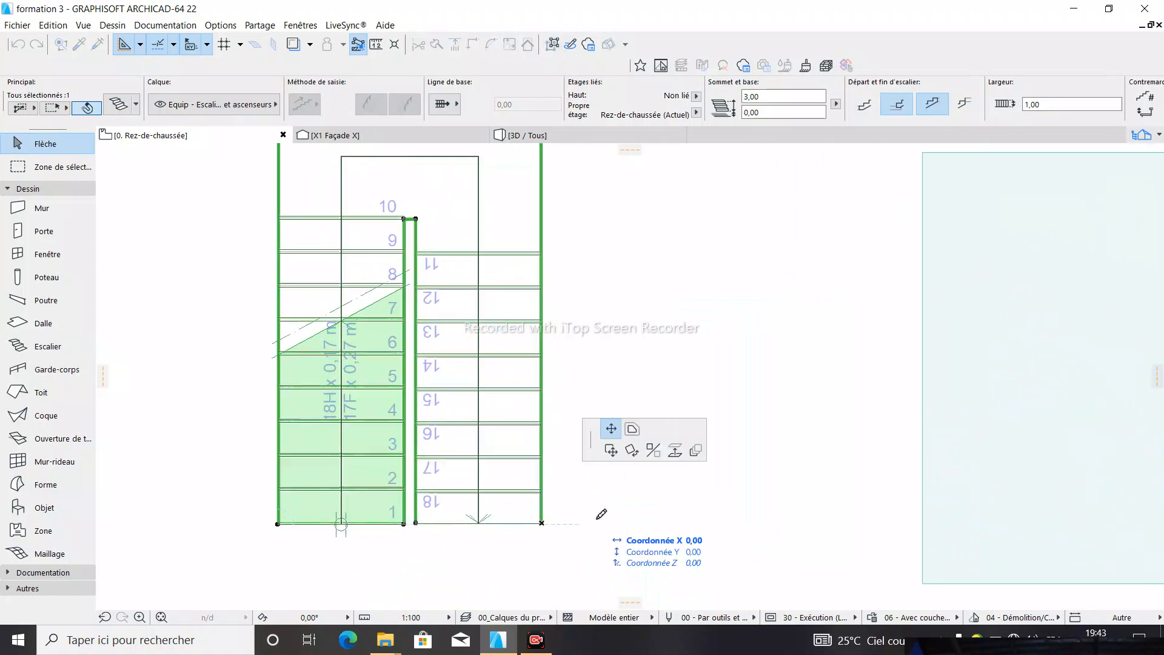
pyautogui.click(125, 177)
pyautogui.scroll(-3, 339, 303)
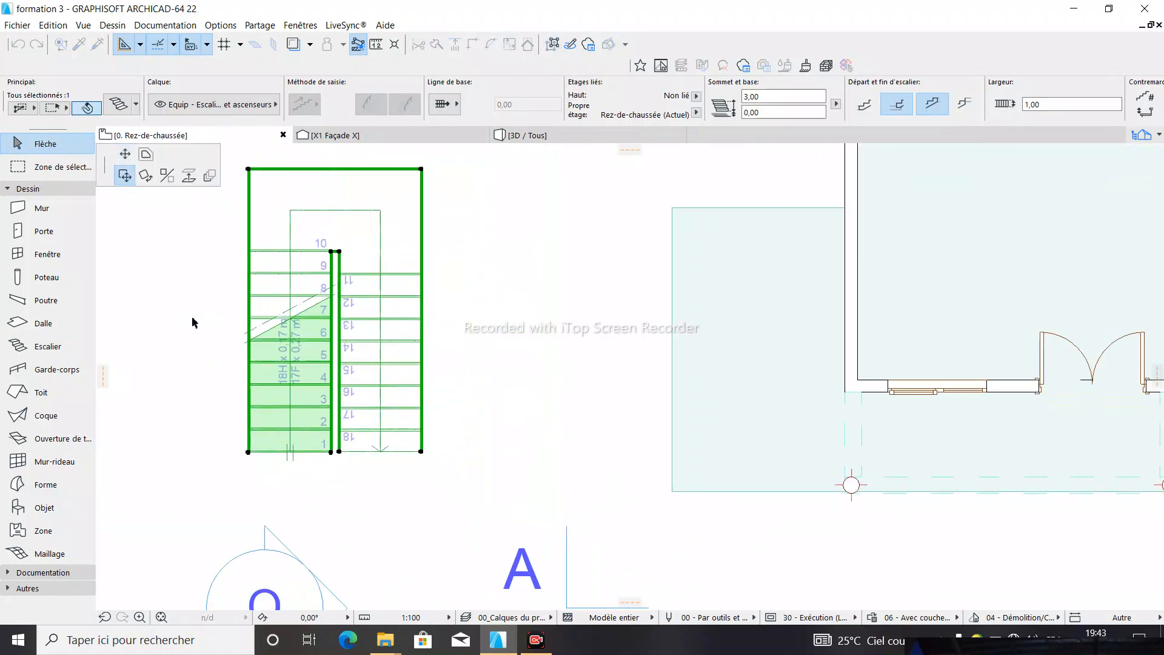
pyautogui.scroll(5, 659, 371)
pyautogui.scroll(2, 660, 371)
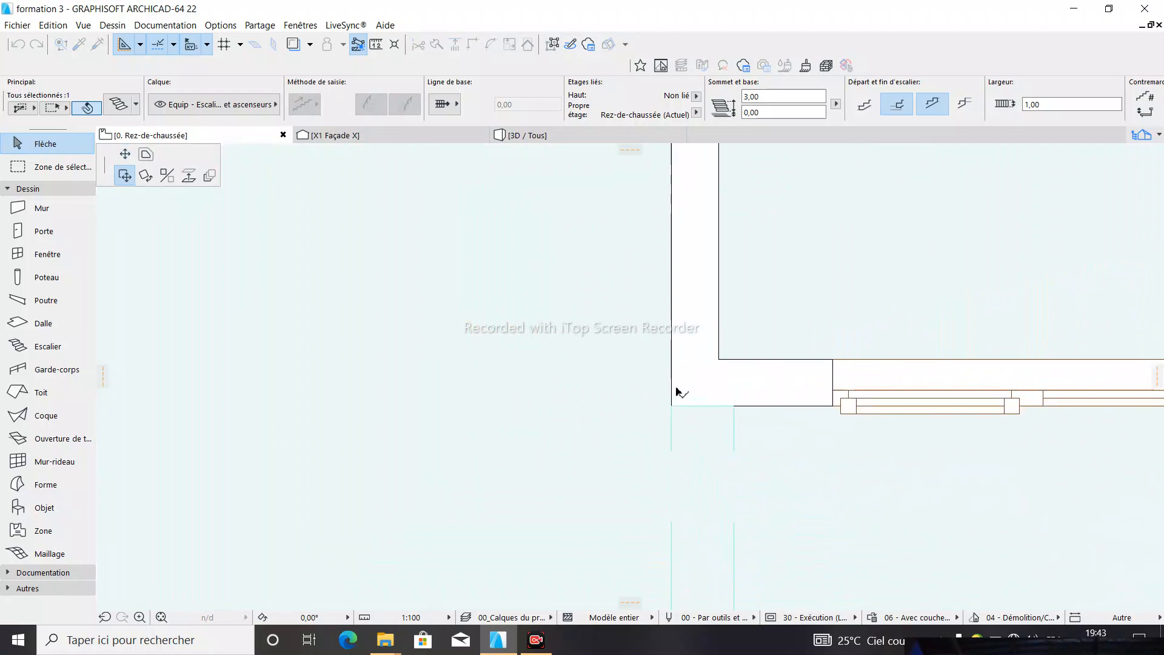
pyautogui.click(670, 407)
pyautogui.scroll(-4, 667, 427)
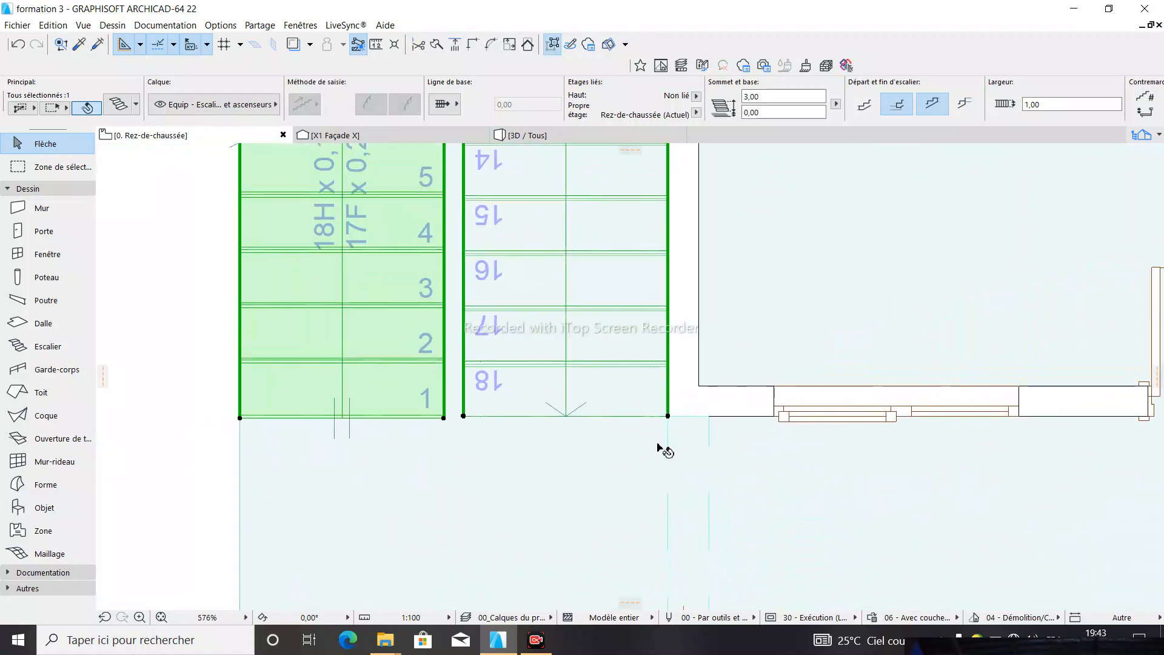
pyautogui.click(650, 447)
pyautogui.scroll(-2, 610, 306)
pyautogui.scroll(-3, 597, 327)
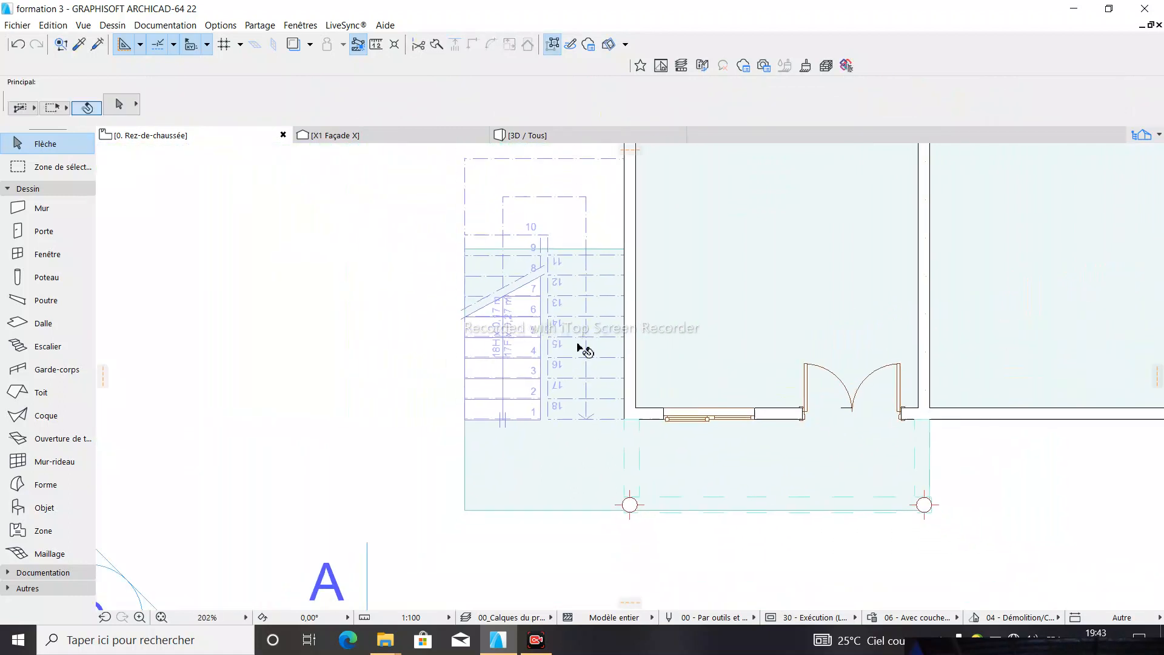
# Extend the side slab on the ground-floor plan so its rear corners meet the outer corners of the stair's landing
pyautogui.scroll(2, 593, 221)
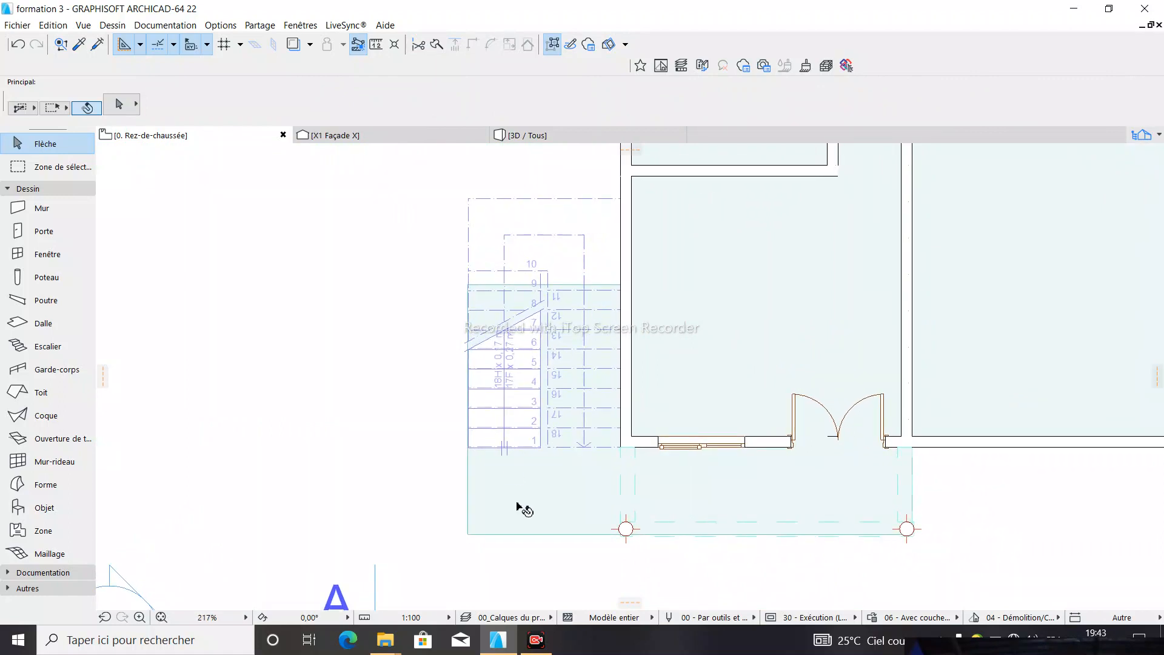
pyautogui.click(492, 492)
pyautogui.scroll(4, 540, 181)
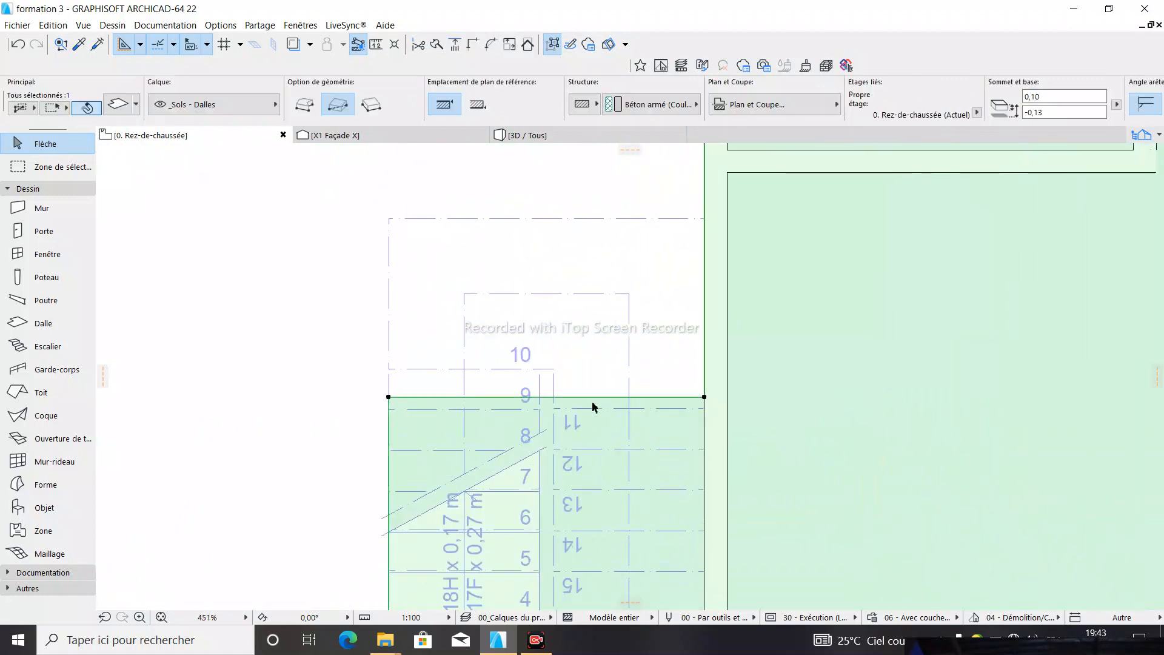
pyautogui.click(704, 397)
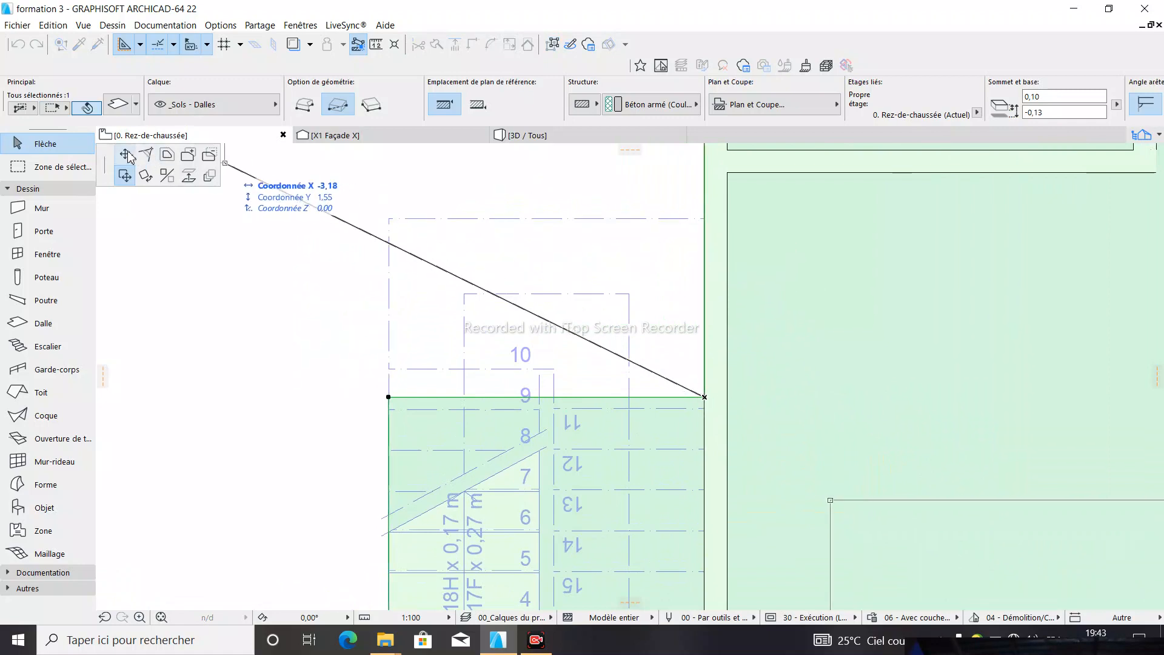
pyautogui.click(704, 217)
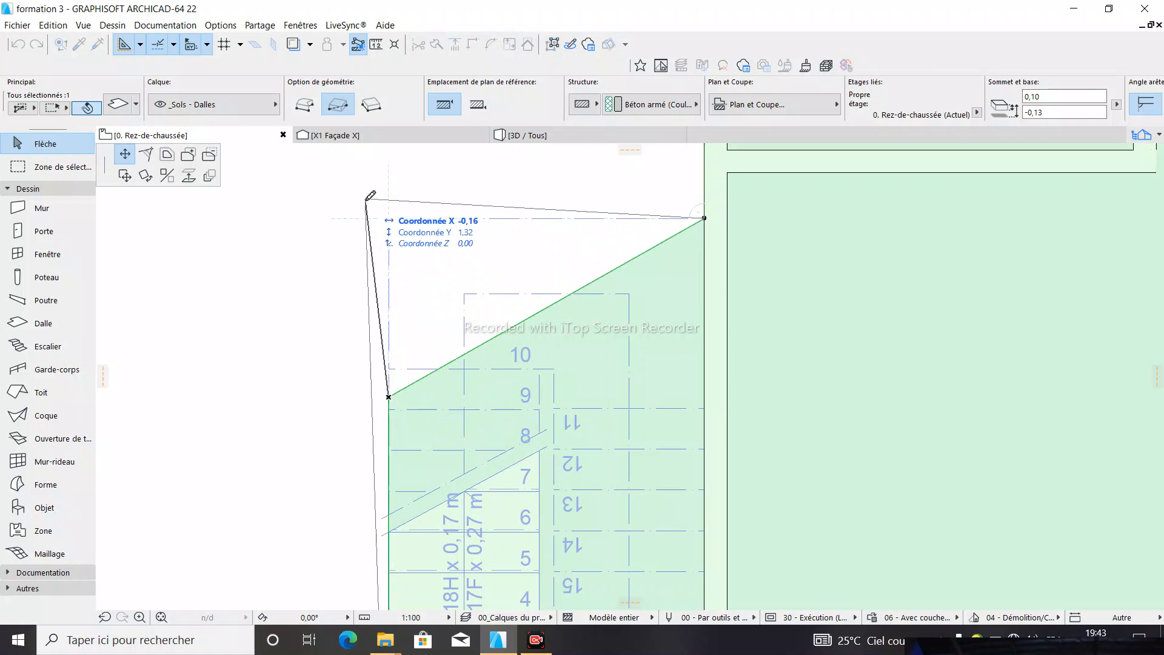
pyautogui.click(389, 218)
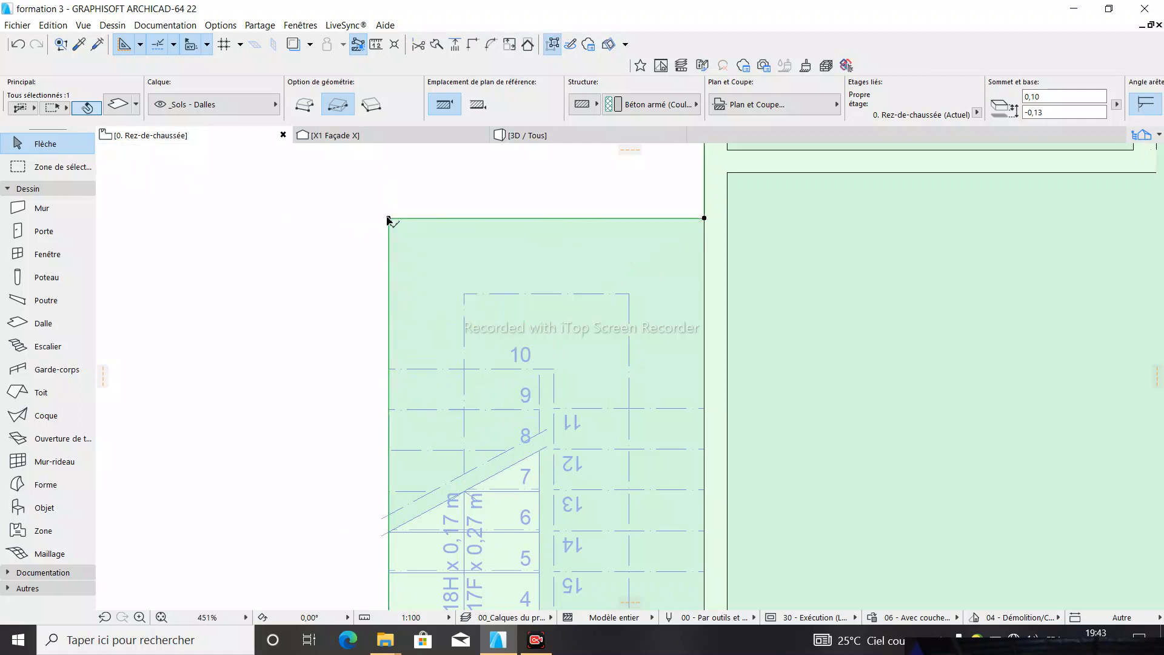
pyautogui.press('Escape')
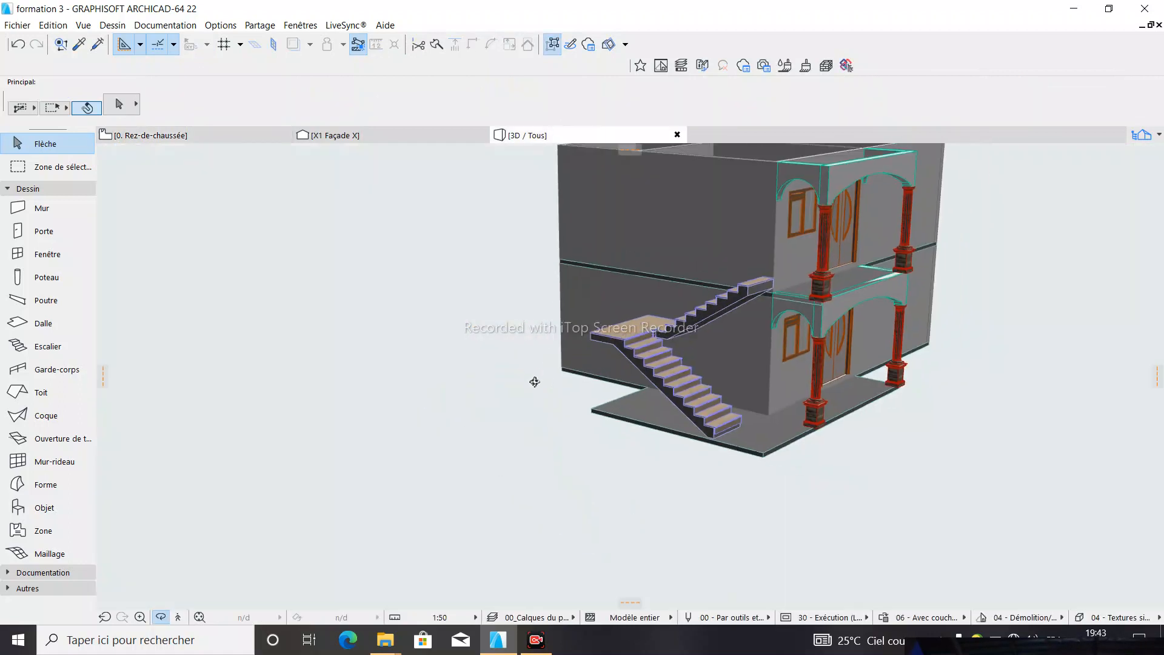
# Lower the stair in 3D so the outer top corner of its last step meets the upper-floor slab level at the wall corner
pyautogui.scroll(5, 728, 360)
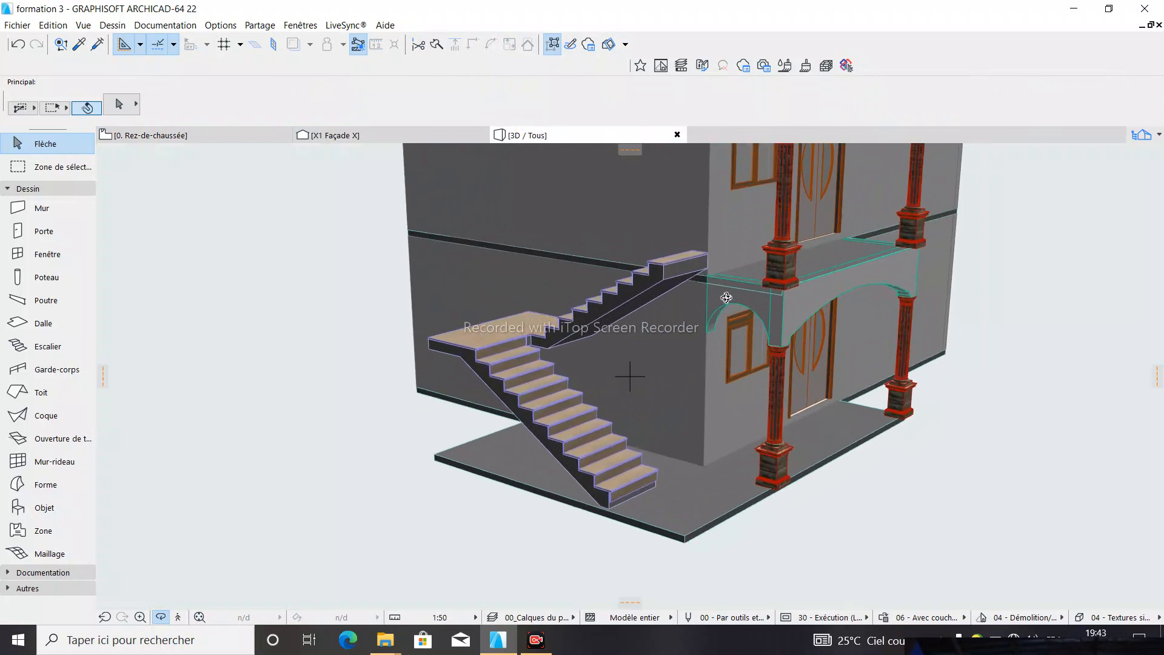
pyautogui.moveTo(726, 297); pyautogui.dragTo(610, 258)
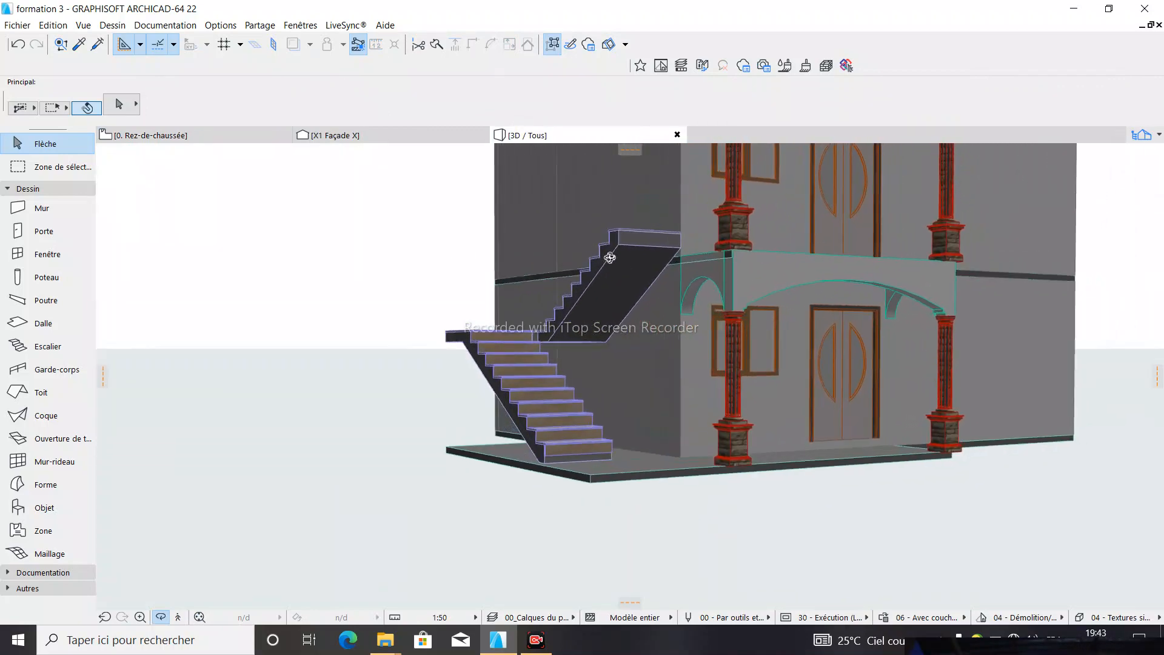
pyautogui.scroll(8, 610, 258)
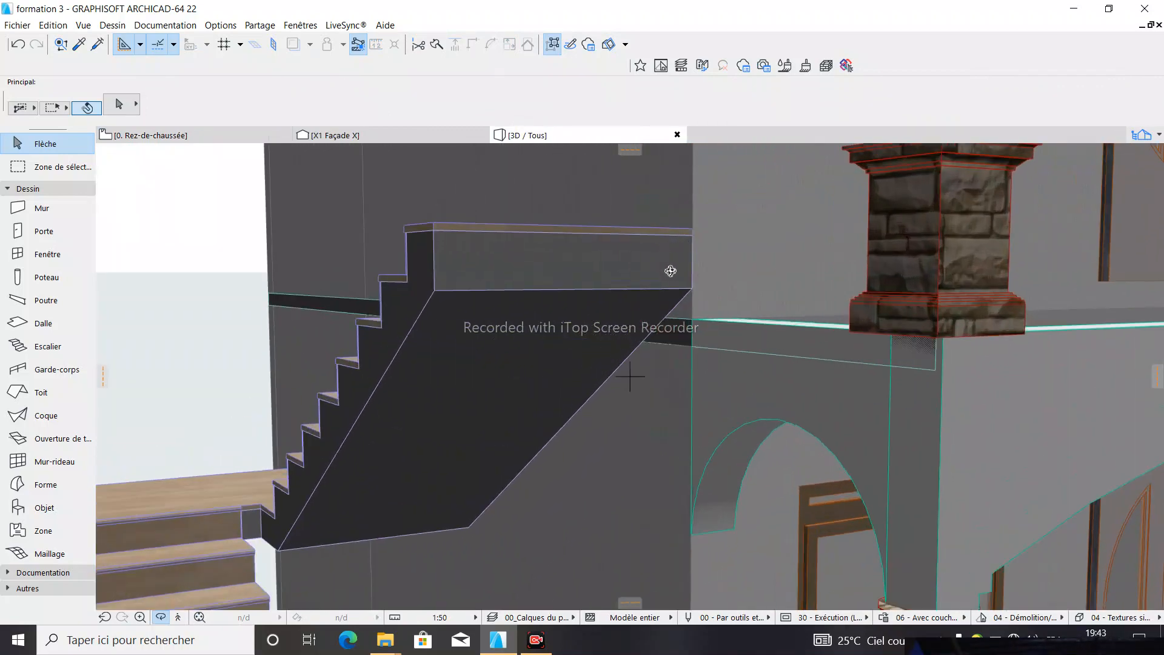
pyautogui.click(691, 234)
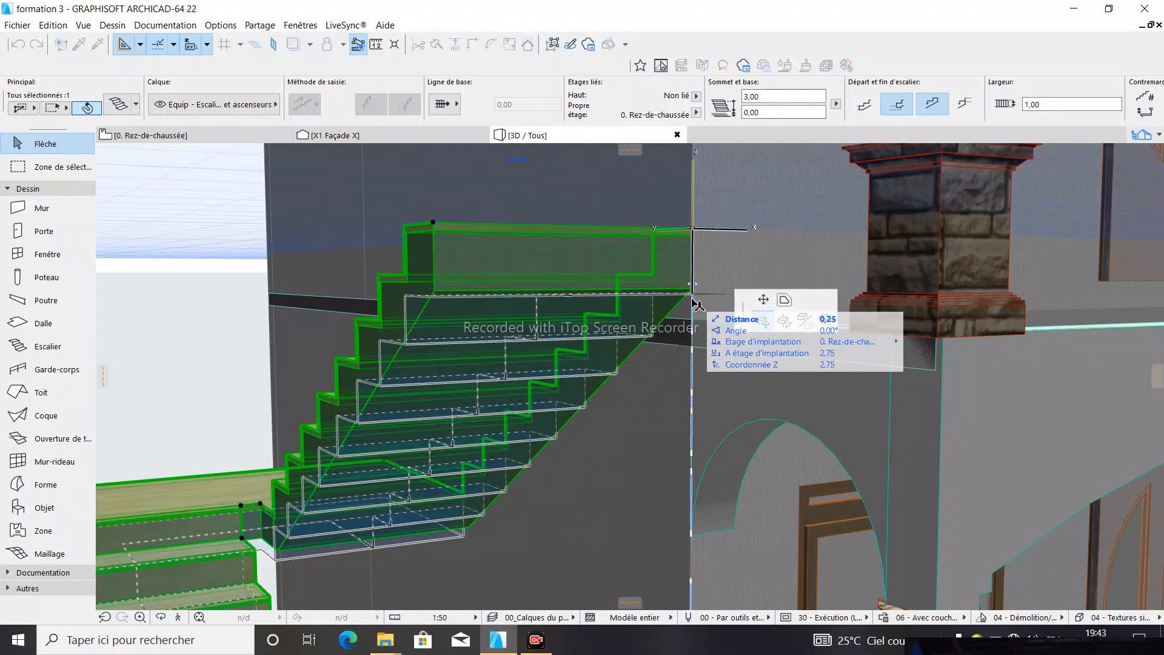
pyautogui.click(696, 326)
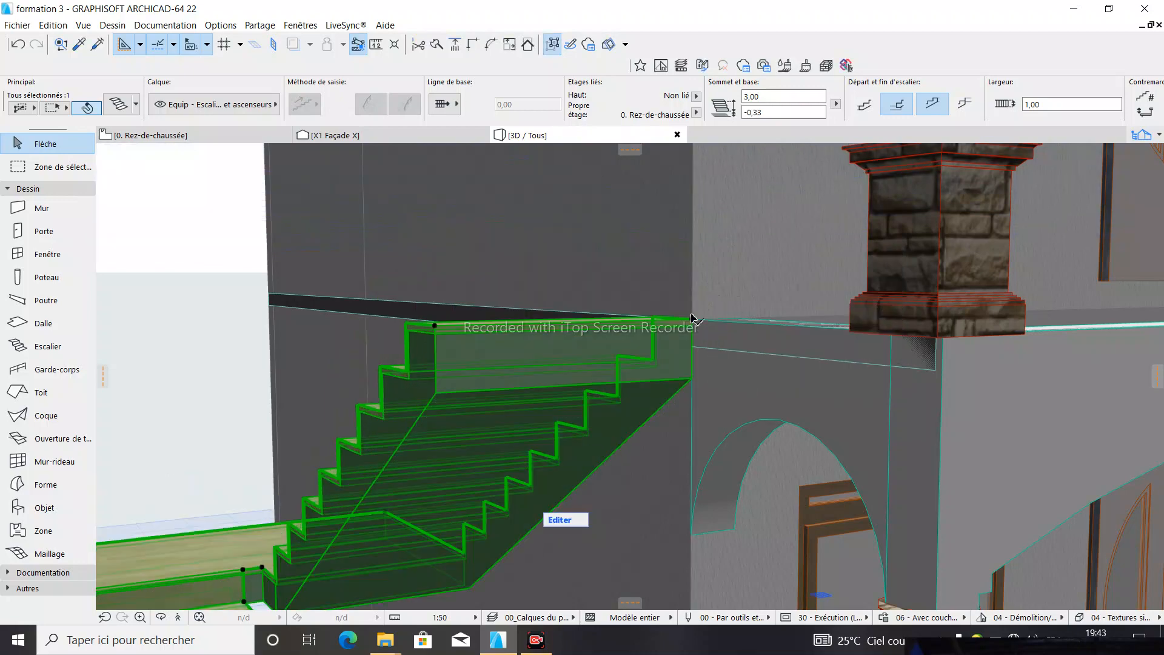
pyautogui.scroll(-10, 685, 279)
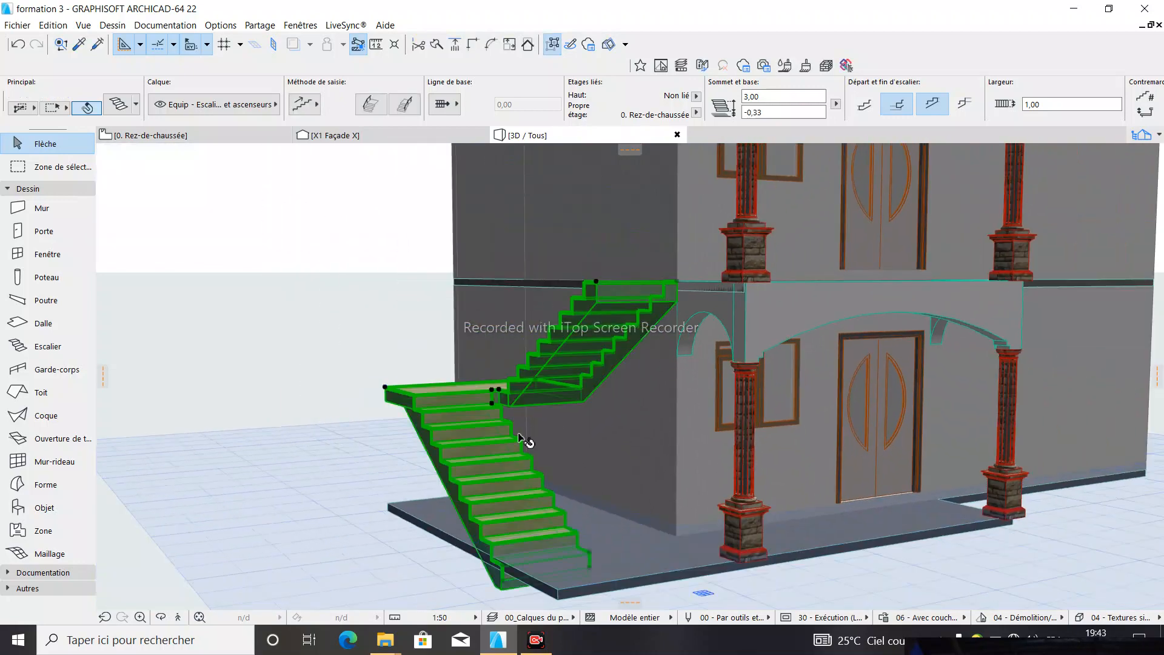
pyautogui.press('Escape')
# Inspect the foot of the lowered stair in 3D against the top and underside of the ground-floor slab
pyautogui.keyDown('shift'); pyautogui.moveTo(519, 437); pyautogui.dragTo(462, 412, button='middle'); pyautogui.keyUp('shift')
pyautogui.click(161, 616)
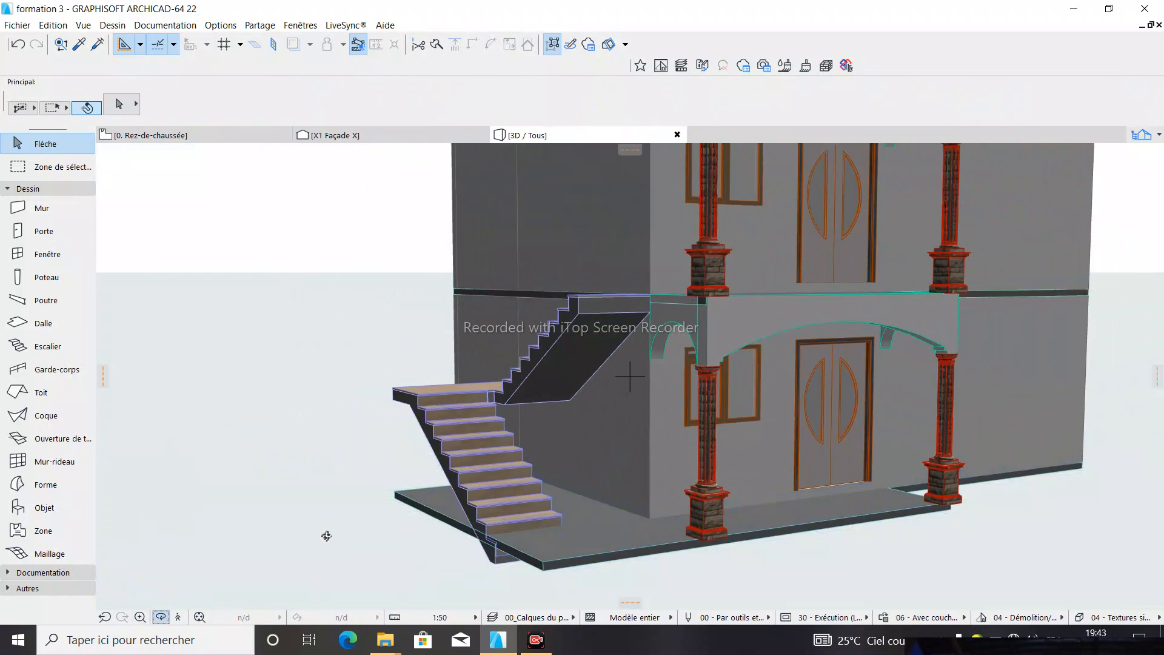
pyautogui.scroll(10, 546, 516)
pyautogui.moveTo(507, 492); pyautogui.dragTo(580, 461)
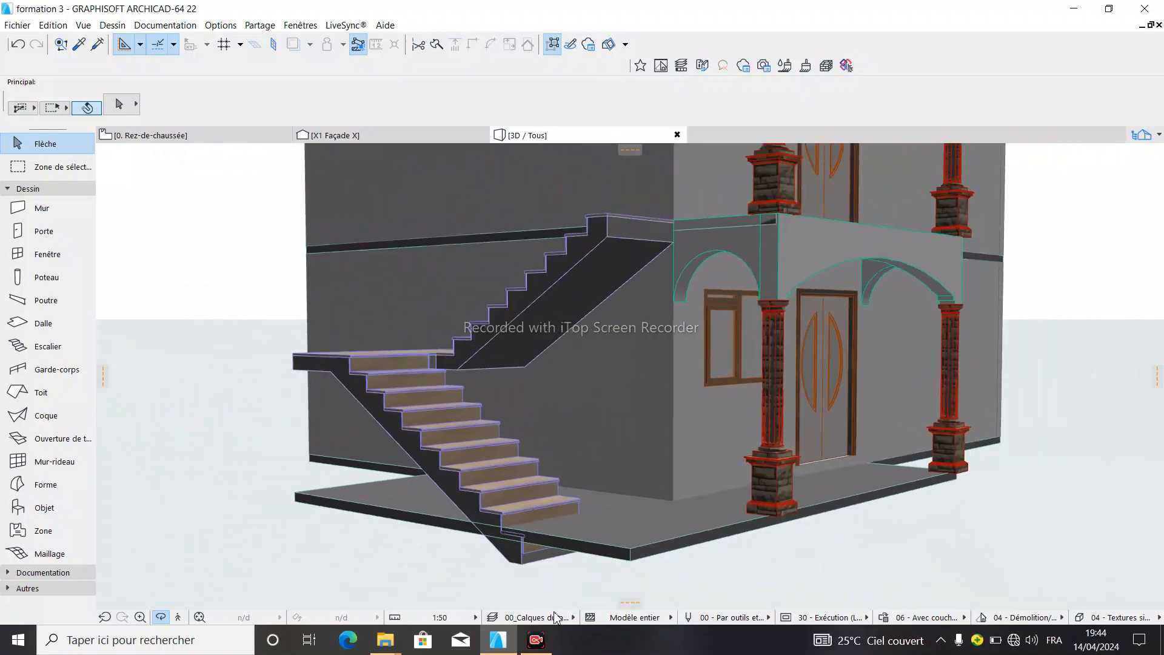
pyautogui.moveTo(524, 492)
pyautogui.mouseDown()
pyautogui.moveTo(601, 463)
pyautogui.moveTo(548, 426)
pyautogui.moveTo(584, 457)
pyautogui.moveTo(504, 481)
pyautogui.mouseUp()
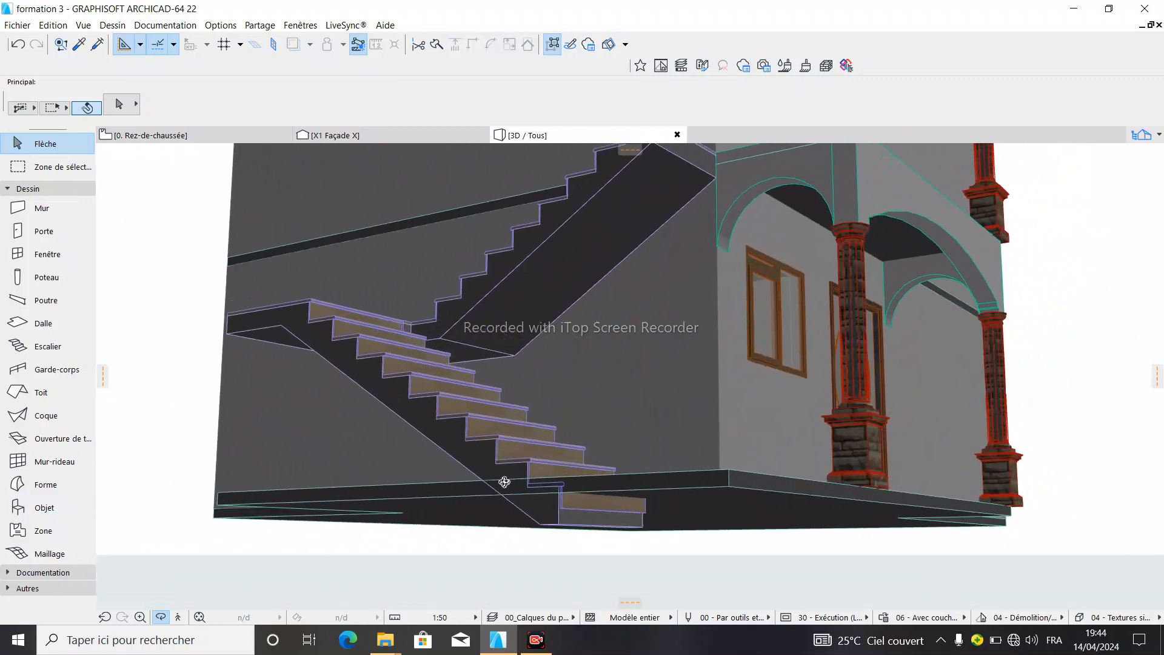
pyautogui.click(549, 639)
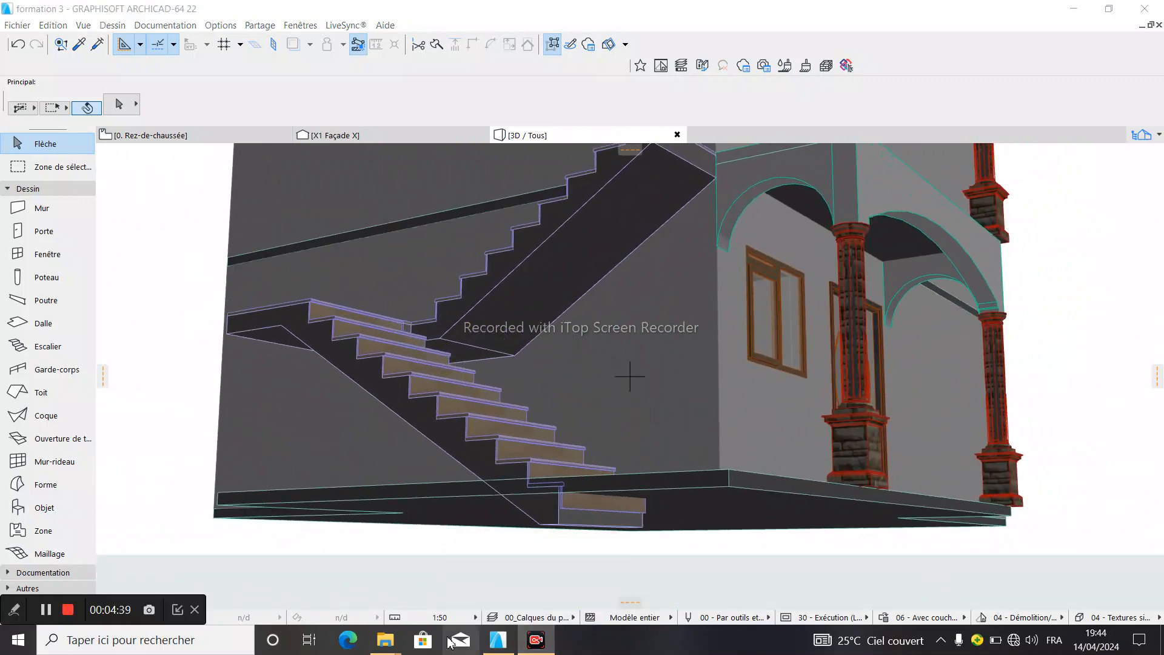
pyautogui.click(46, 610)
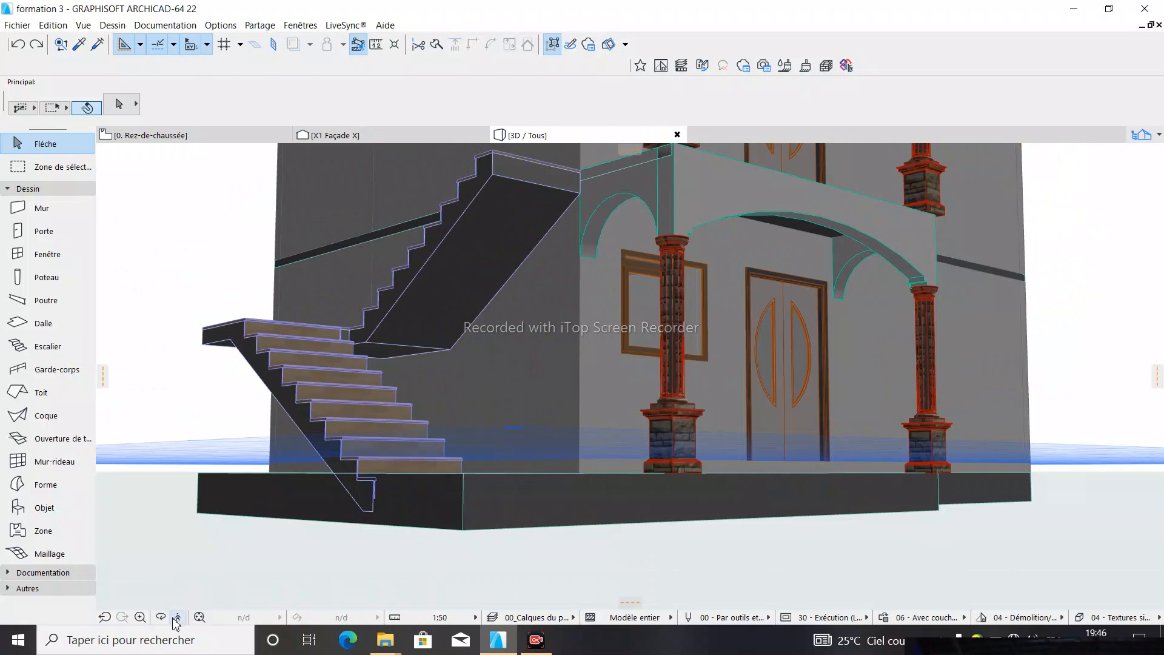
# Examine the ground-floor slab and the stair's base in 3D from the front and the side of the house
pyautogui.moveTo(199, 577); pyautogui.dragTo(738, 448)
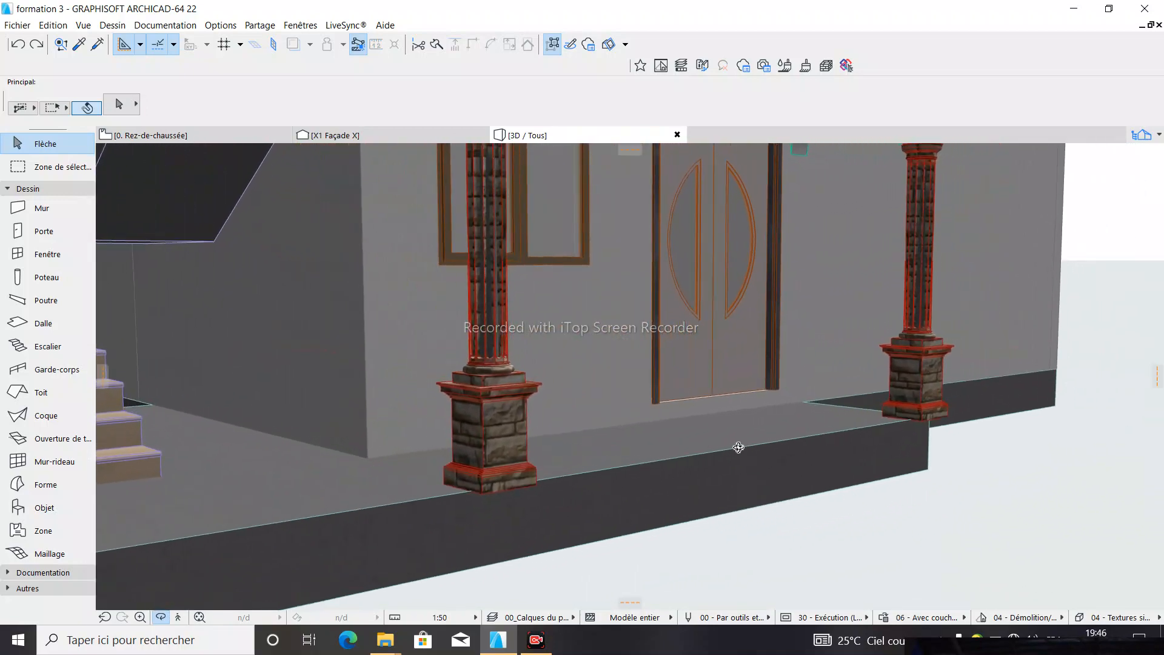
pyautogui.scroll(-4, 618, 524)
pyautogui.moveTo(626, 543); pyautogui.dragTo(601, 489)
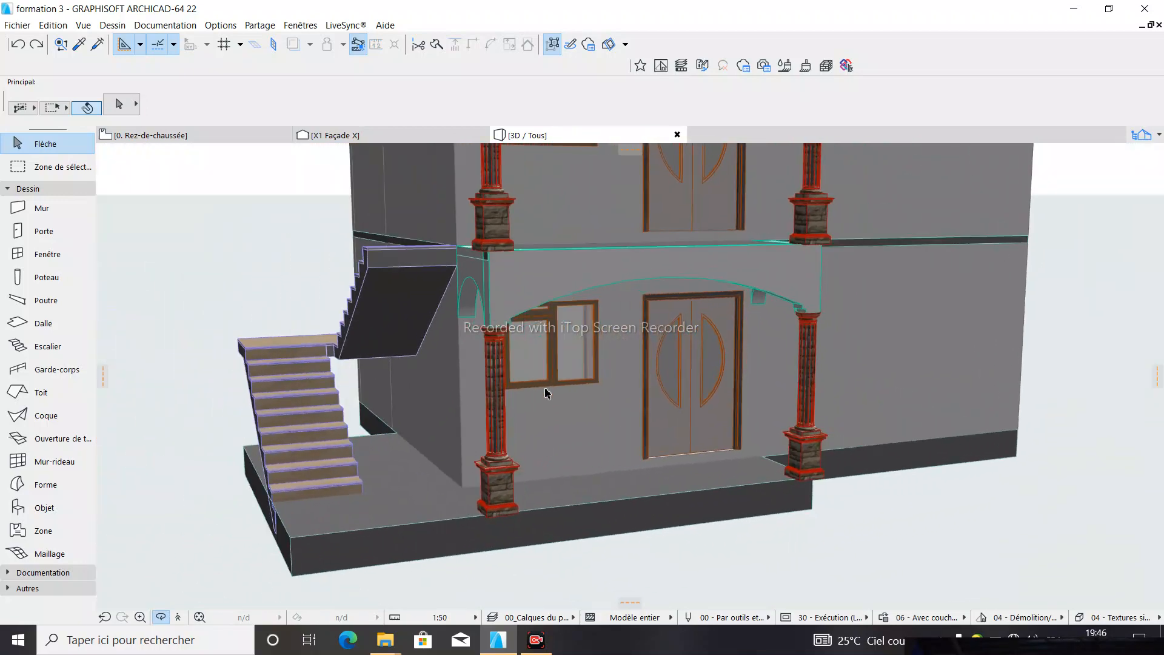
pyautogui.scroll(-1, 706, 509)
pyautogui.scroll(-1, 724, 502)
pyautogui.moveTo(460, 365); pyautogui.dragTo(885, 363)
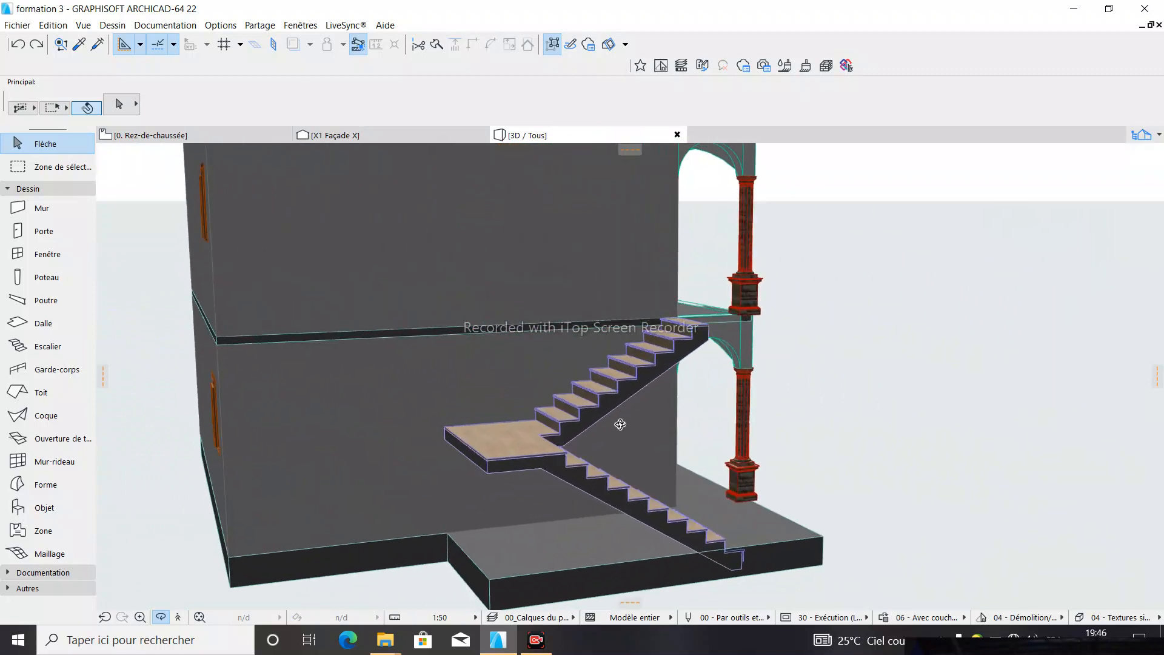
pyautogui.scroll(2, 638, 457)
pyautogui.moveTo(638, 458); pyautogui.dragTo(508, 442)
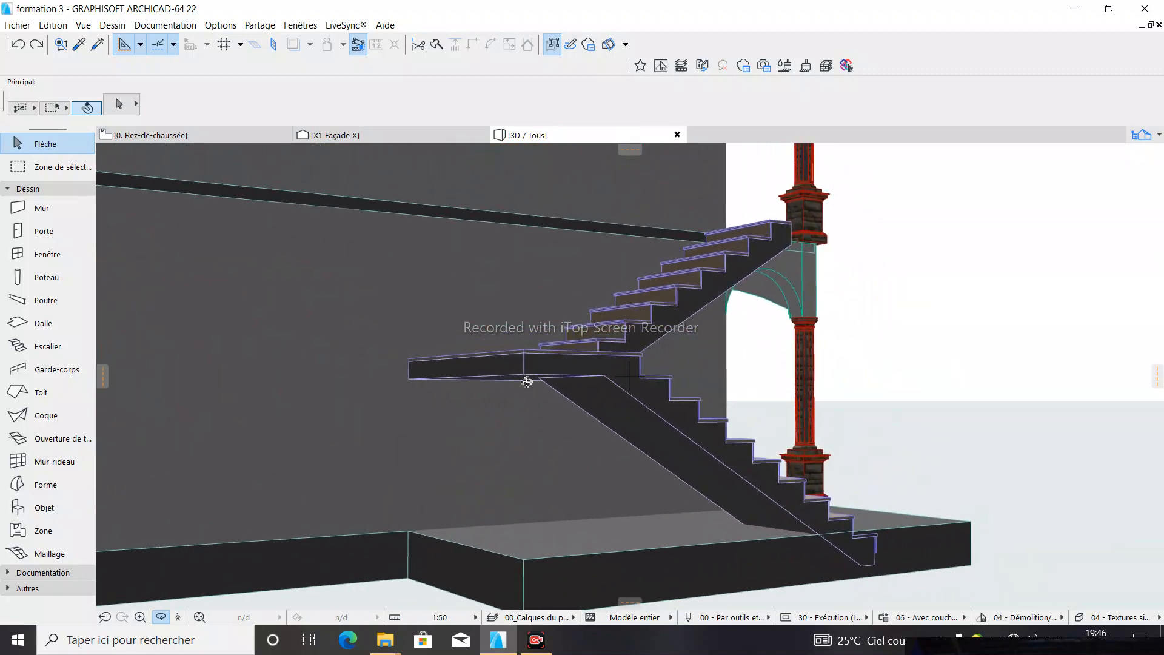
# Examine the stair's landing and both flights in 3D from below, from behind and from above
pyautogui.scroll(-3, 526, 471)
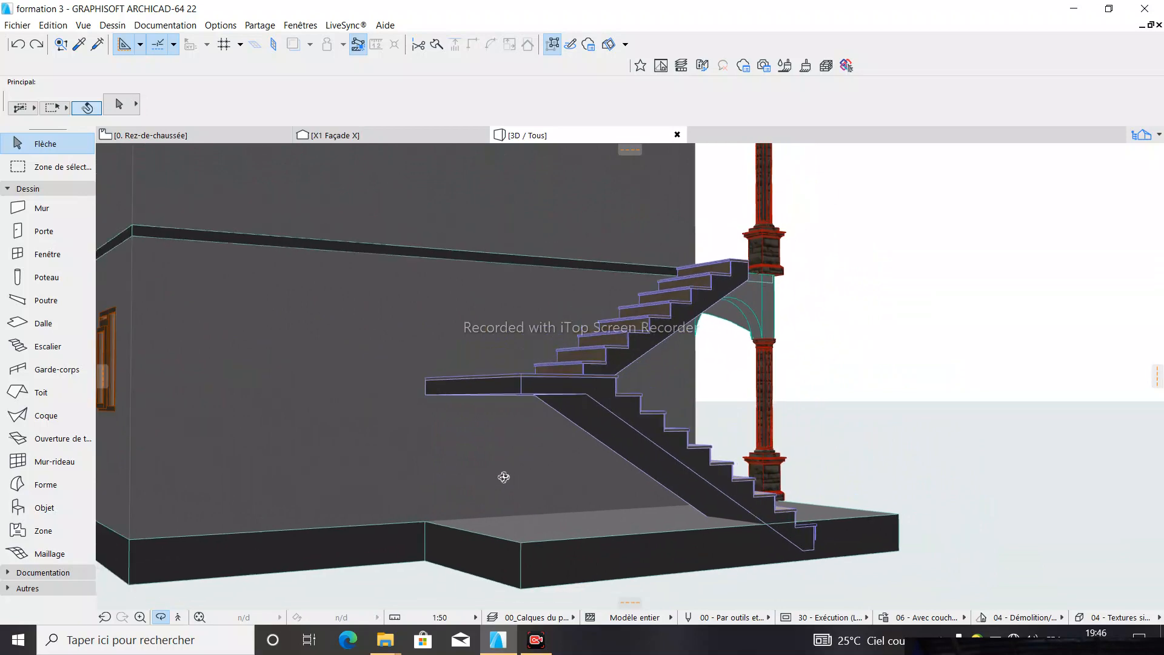
pyautogui.scroll(4, 628, 413)
pyautogui.moveTo(517, 391); pyautogui.dragTo(618, 398)
pyautogui.scroll(1, 491, 511)
pyautogui.scroll(-3, 544, 451)
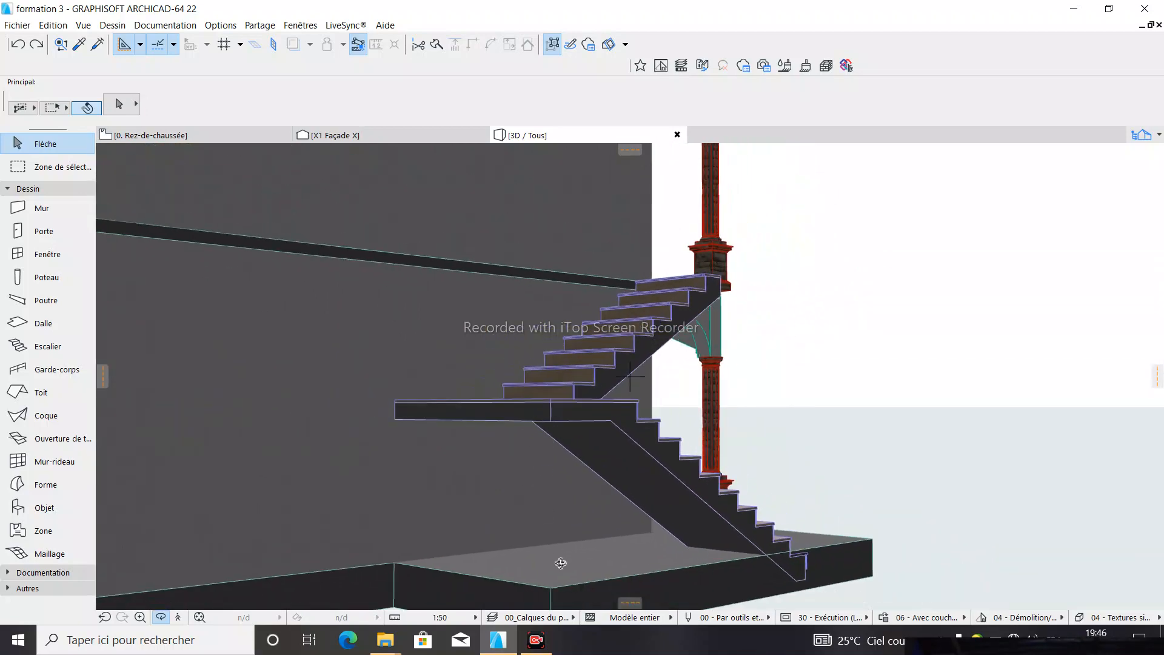
pyautogui.moveTo(561, 563); pyautogui.dragTo(544, 306)
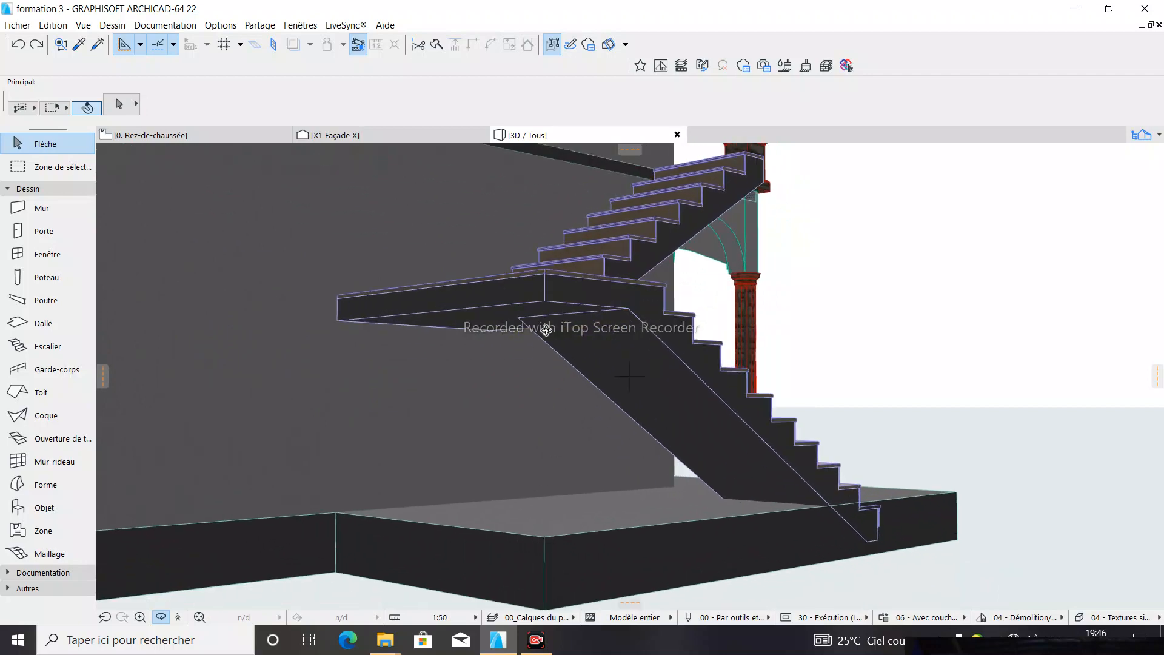
pyautogui.scroll(-2, 566, 509)
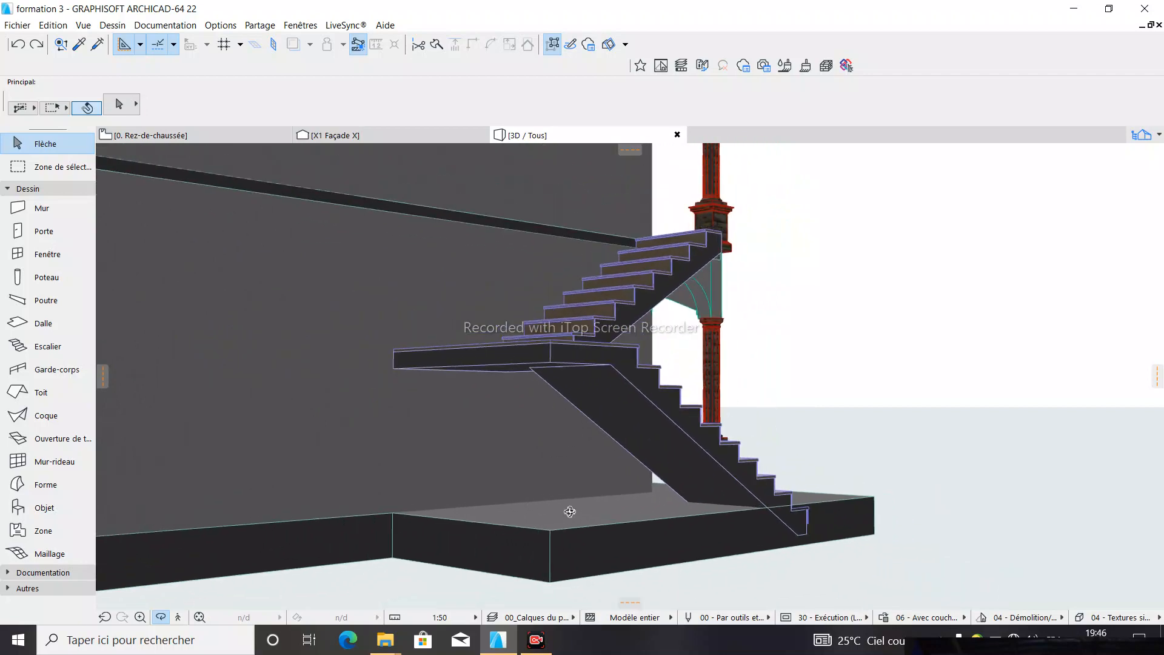
pyautogui.moveTo(566, 509); pyautogui.dragTo(720, 411)
pyautogui.scroll(2, 507, 385)
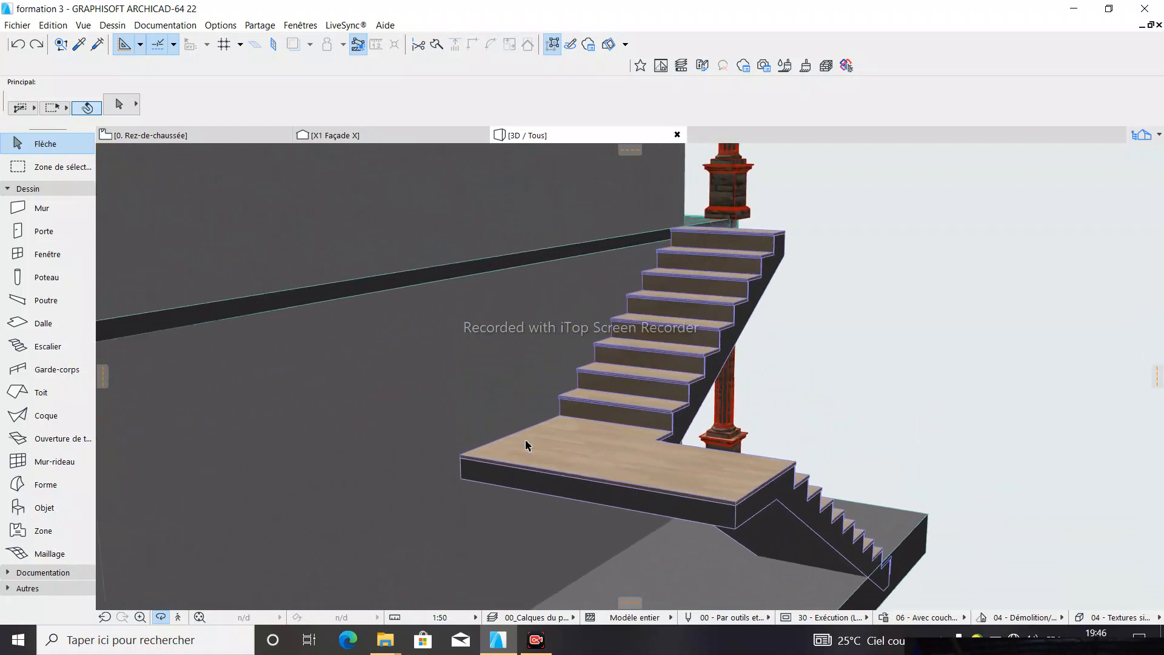
pyautogui.moveTo(495, 448); pyautogui.dragTo(522, 443)
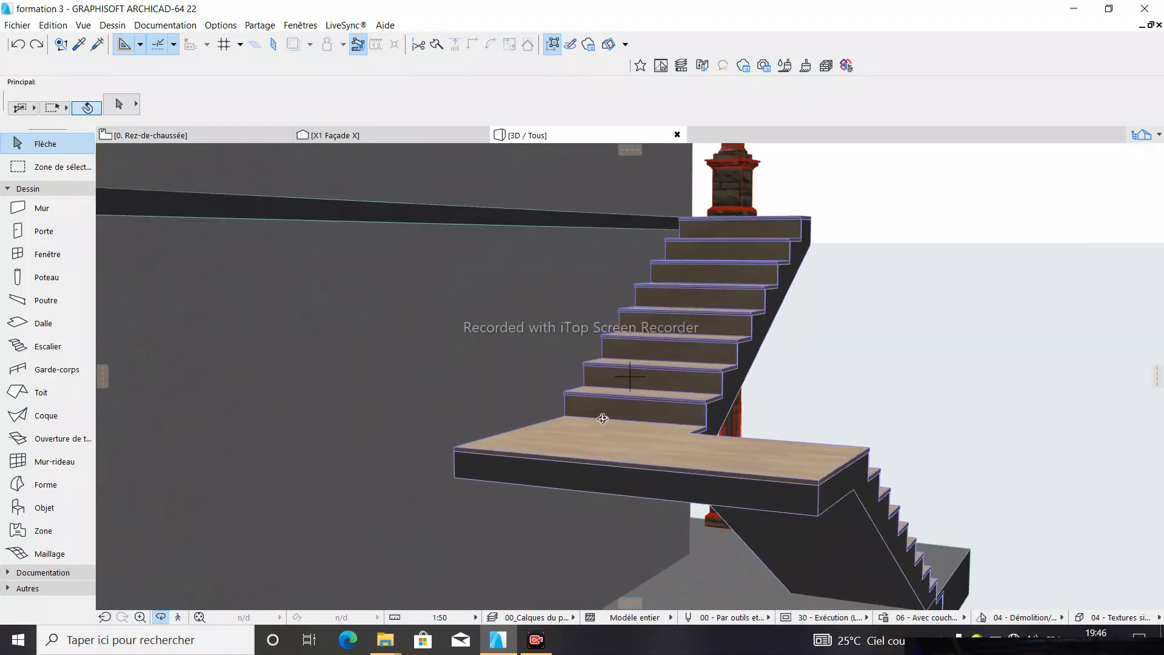
pyautogui.moveTo(618, 377); pyautogui.dragTo(693, 403)
pyautogui.scroll(3, 693, 403)
pyautogui.moveTo(557, 309); pyautogui.dragTo(685, 346)
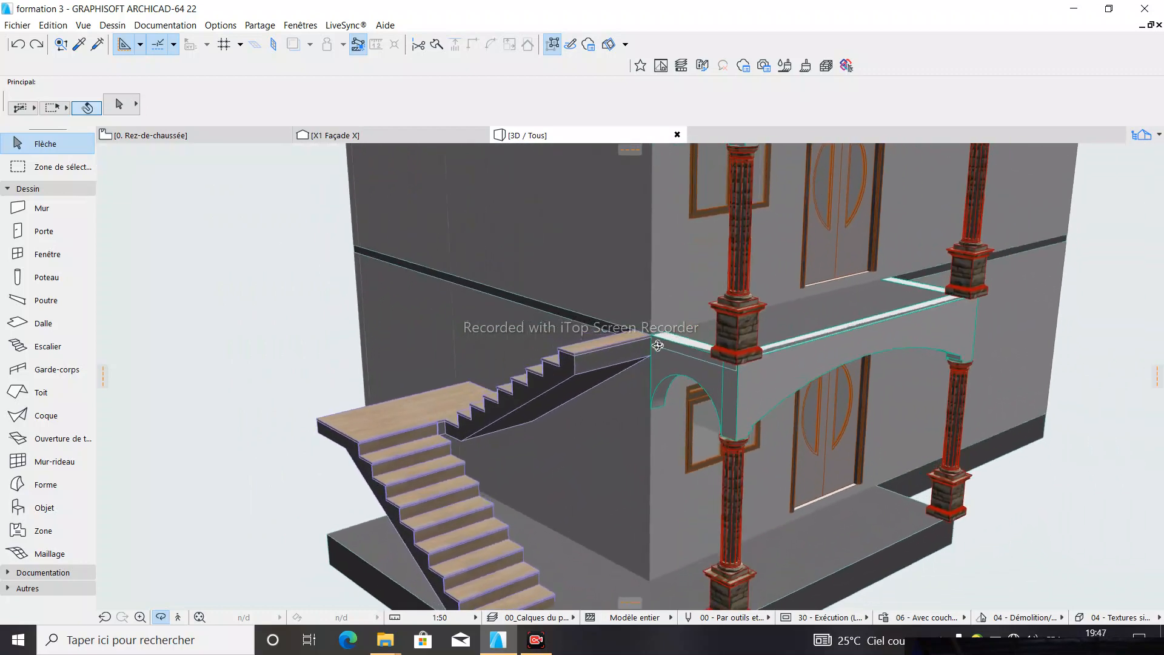
# Examine the junction between the stair's top step and the balcony, checking the upper-floor slab's edge at the wall corner
pyautogui.scroll(5, 715, 346)
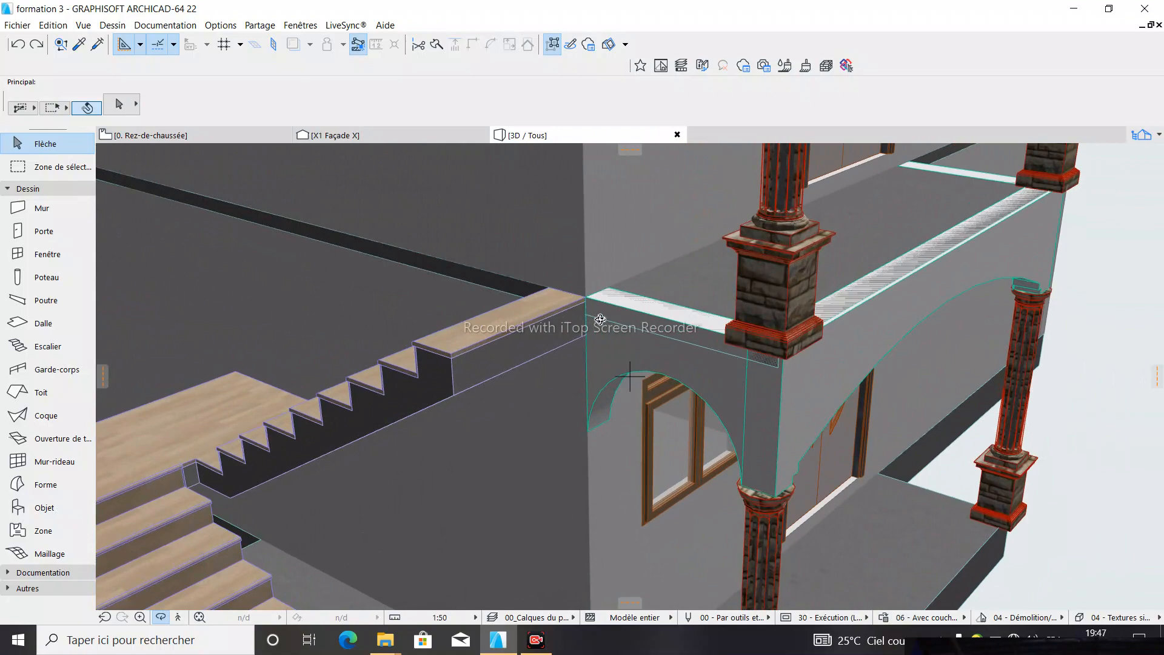
pyautogui.moveTo(600, 319); pyautogui.dragTo(656, 366)
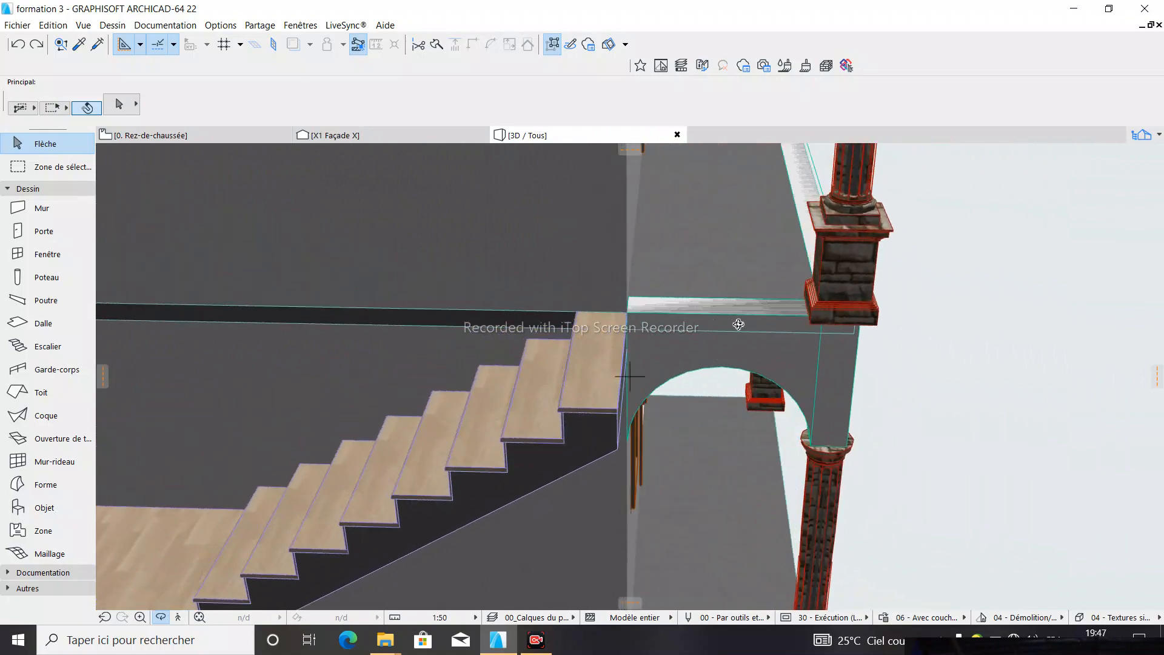
pyautogui.moveTo(738, 324); pyautogui.dragTo(625, 310)
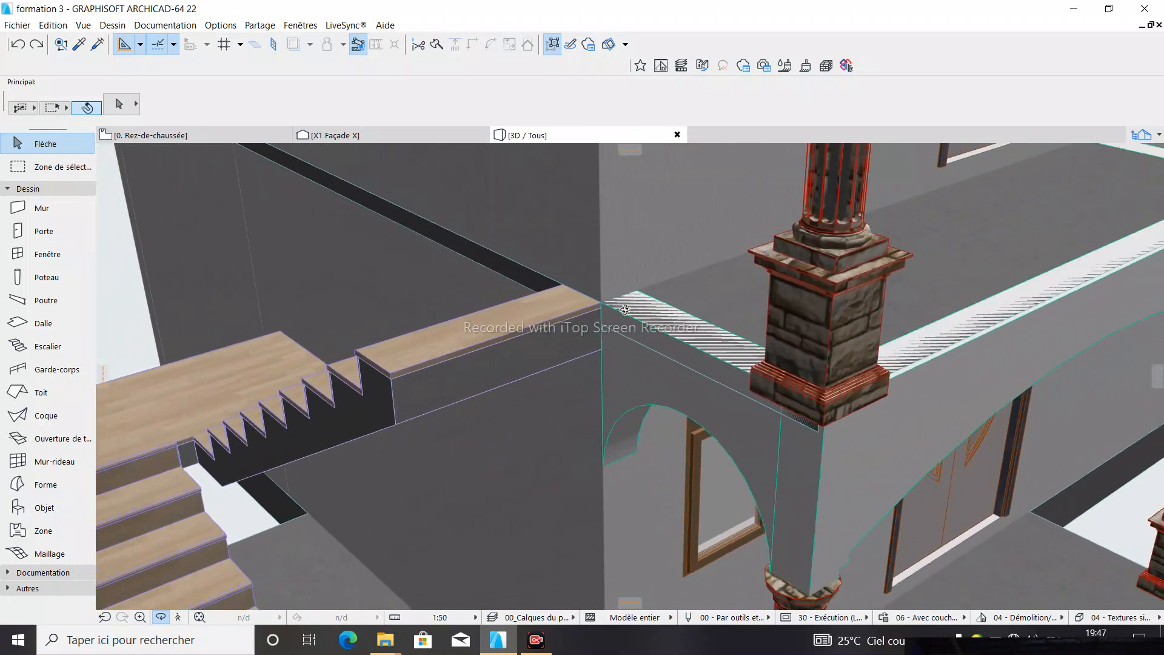
pyautogui.click(687, 352)
pyautogui.click(748, 339)
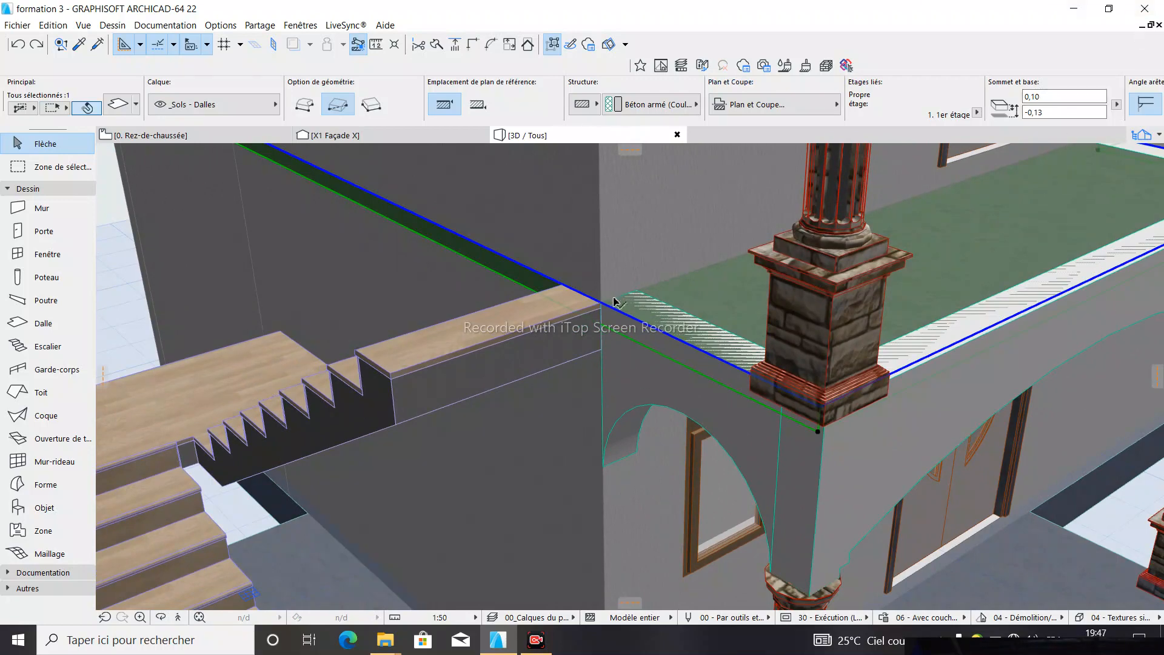
pyautogui.press('Escape')
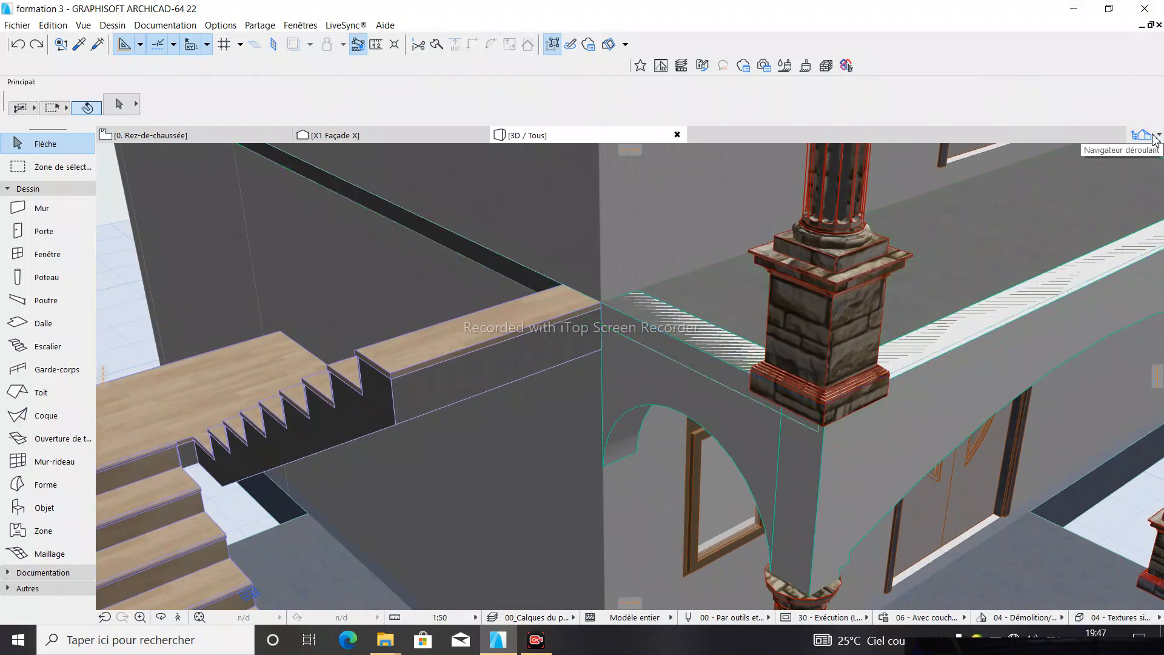
# On the 1er étage plan, stretch the balcony slab's outer corner beside the column to align with the exterior stair's outer edge
pyautogui.click(1159, 136)
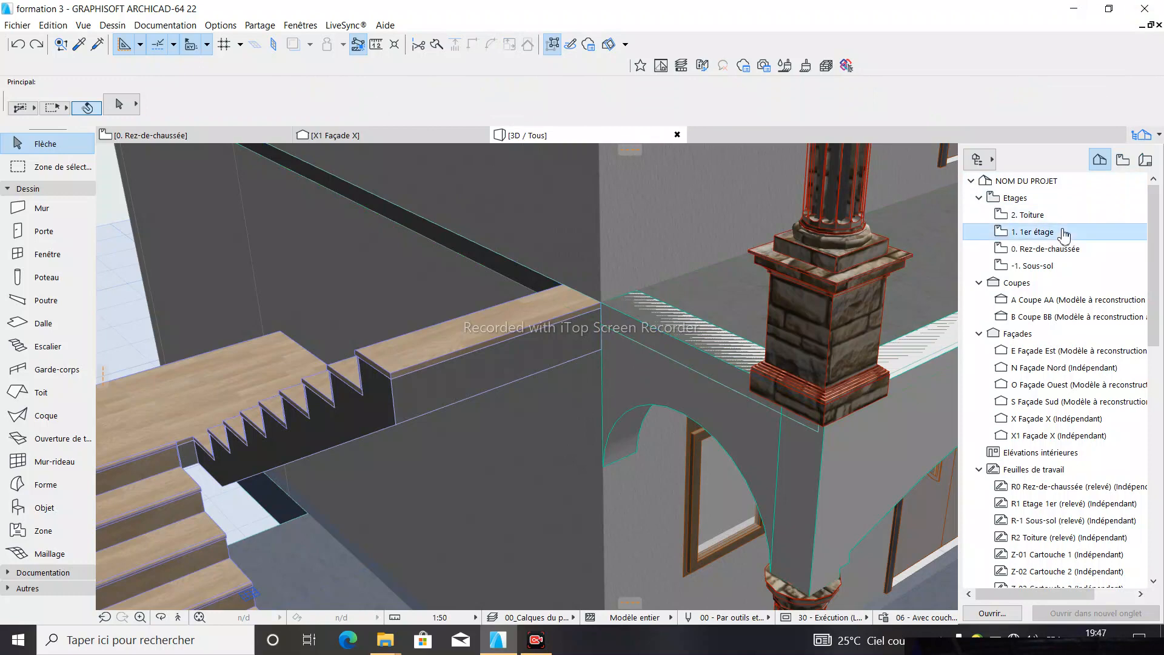
pyautogui.doubleClick(1064, 232)
pyautogui.scroll(-5, 576, 294)
pyautogui.scroll(4, 631, 449)
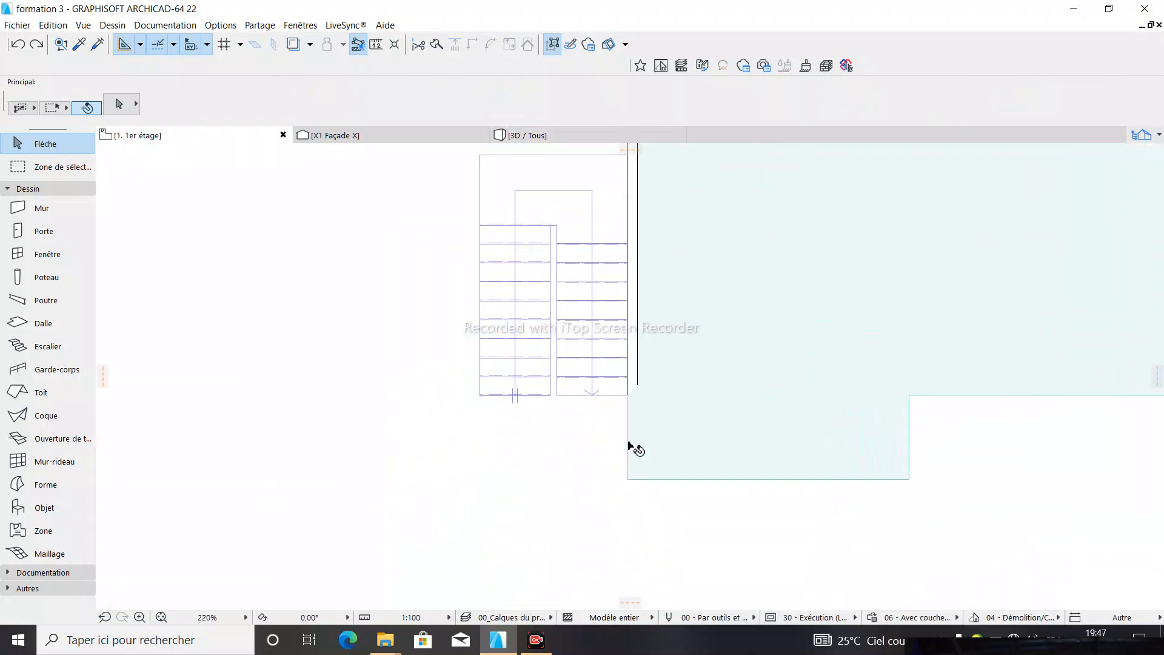
pyautogui.scroll(5, 630, 448)
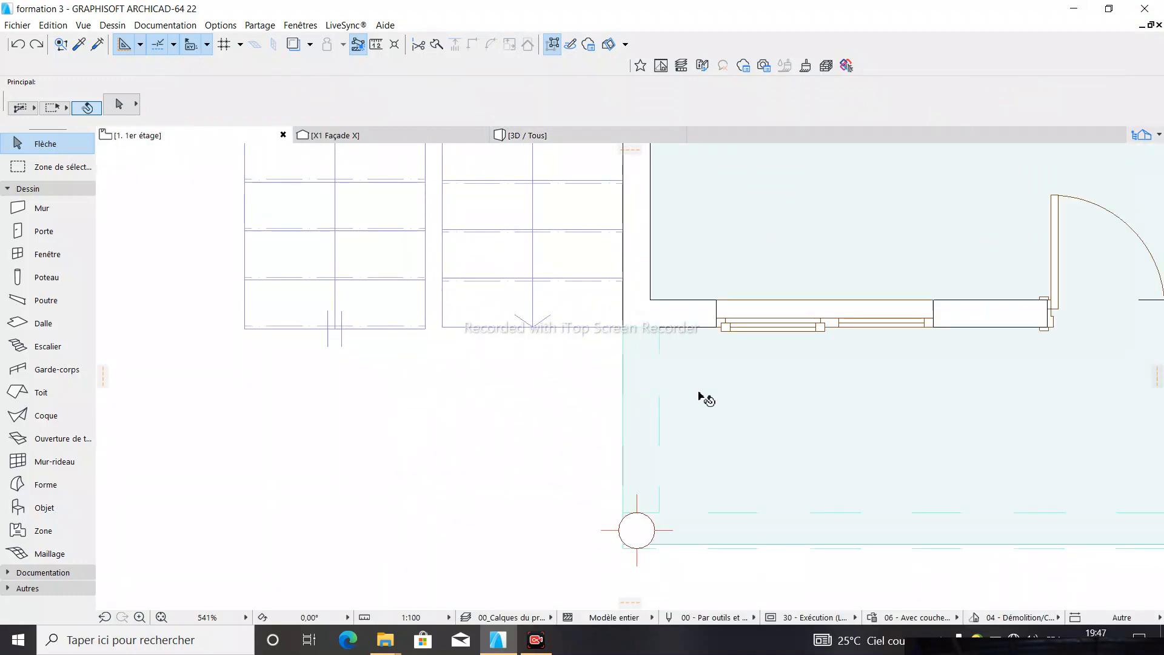
pyautogui.click(699, 393)
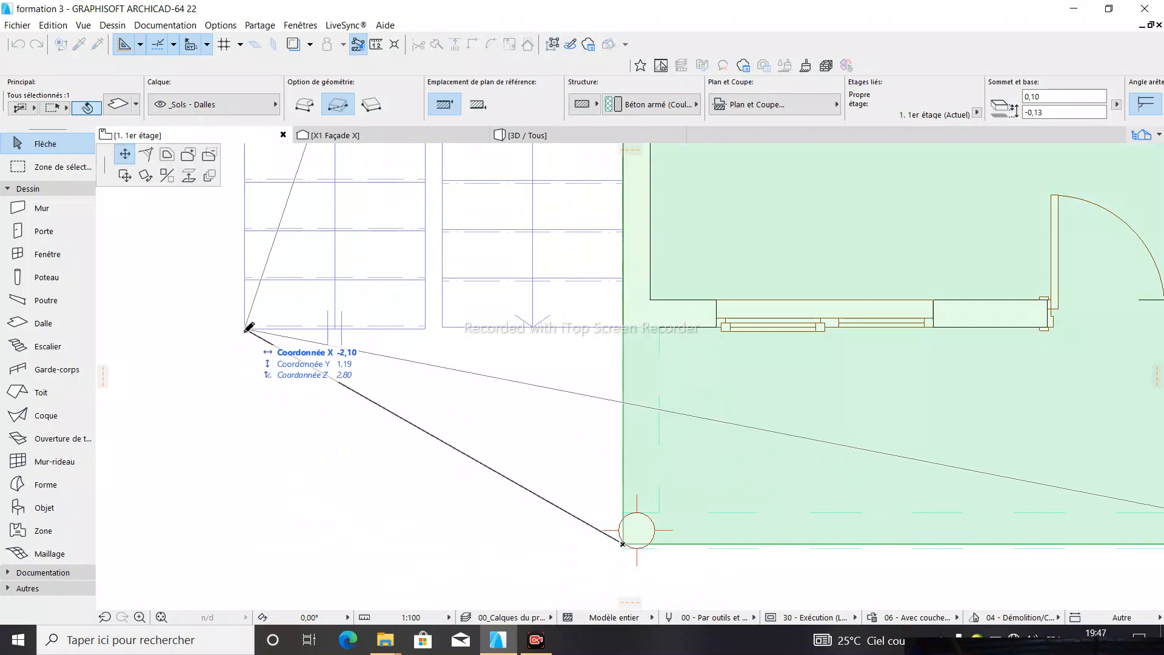
pyautogui.click(246, 542)
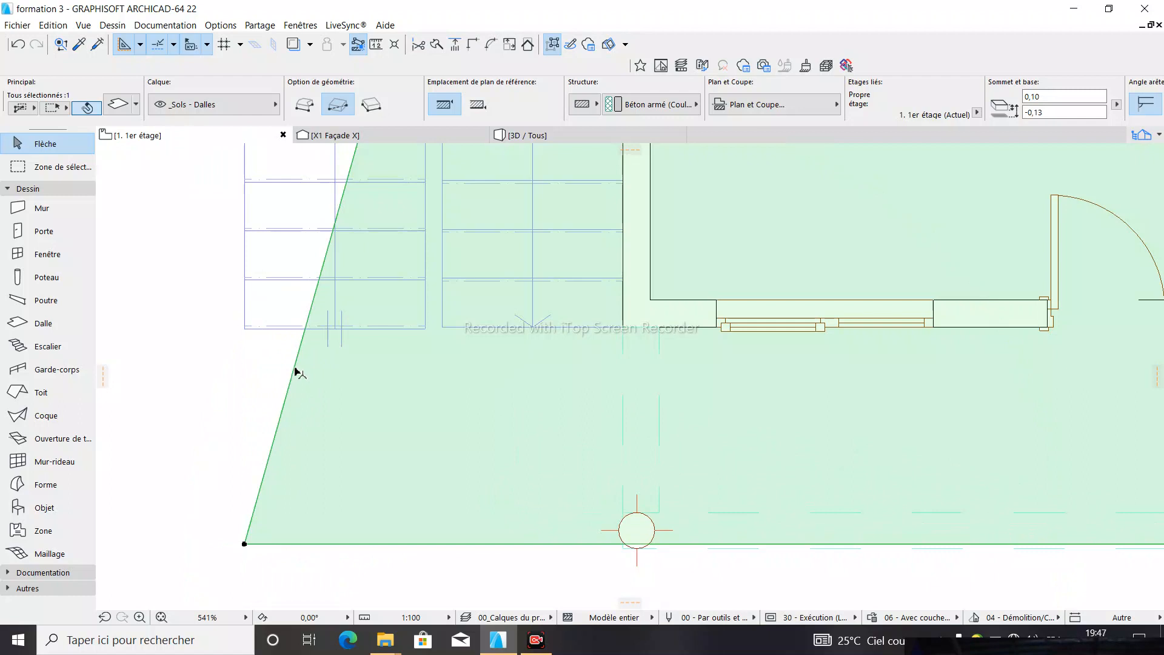
# Square off the slab extension by adding one node at the stair's outer foot corner and another at the house wall corner
pyautogui.click(271, 344)
pyautogui.click(246, 327)
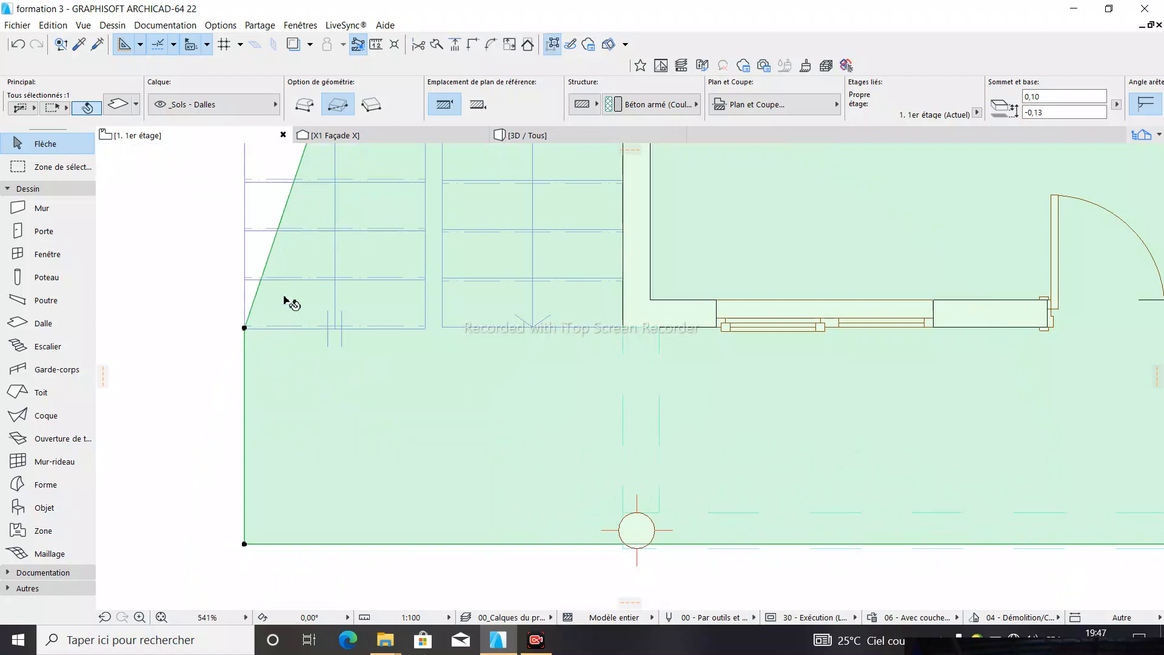
pyautogui.click(287, 222)
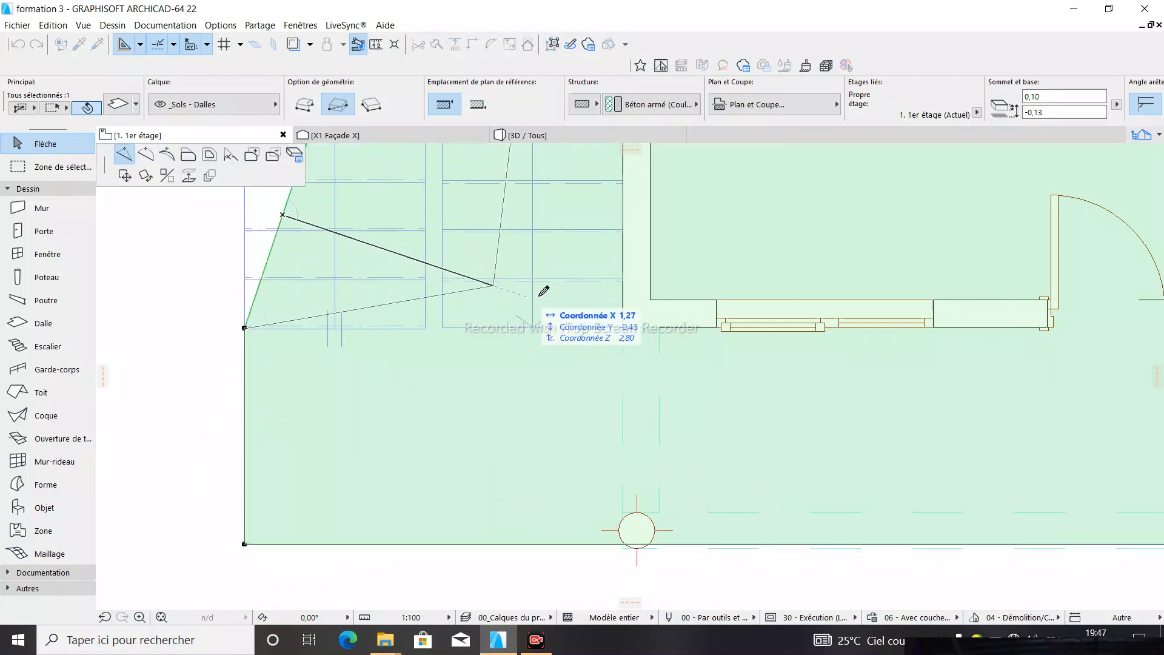
pyautogui.click(624, 328)
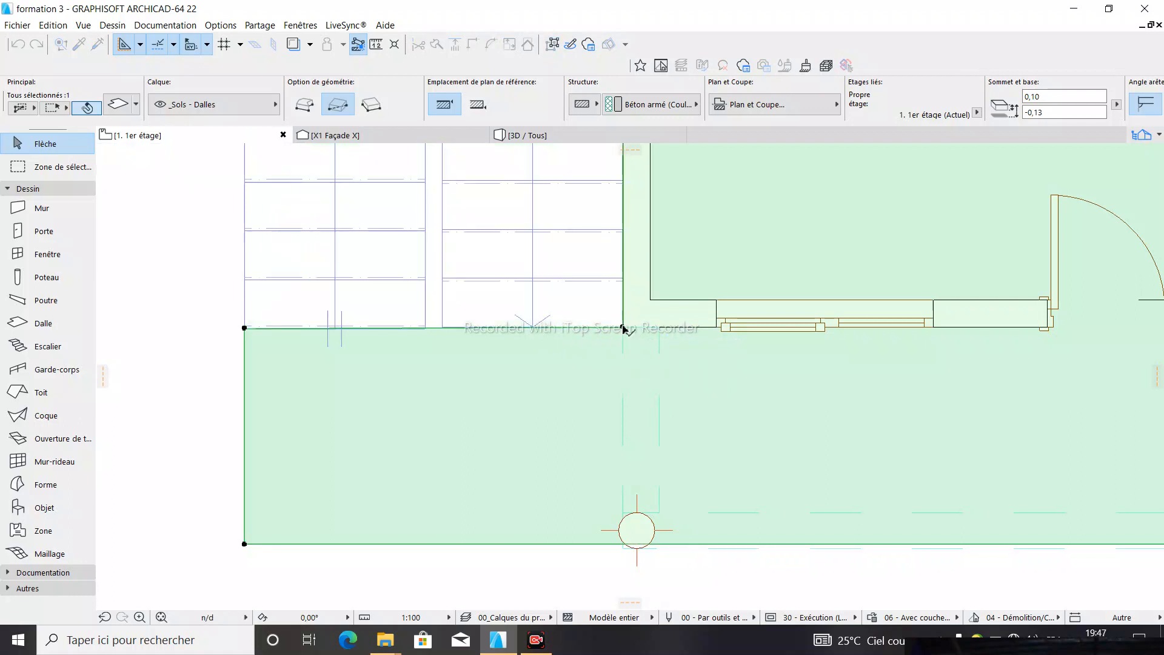
pyautogui.scroll(-6, 543, 500)
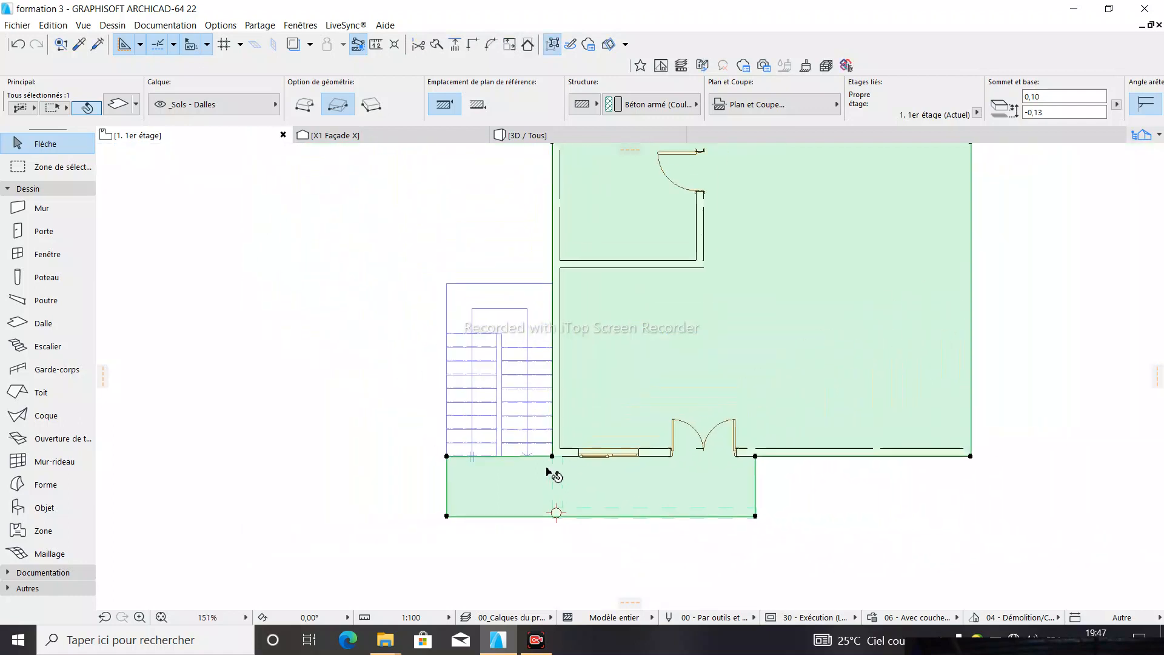
pyautogui.press('Escape')
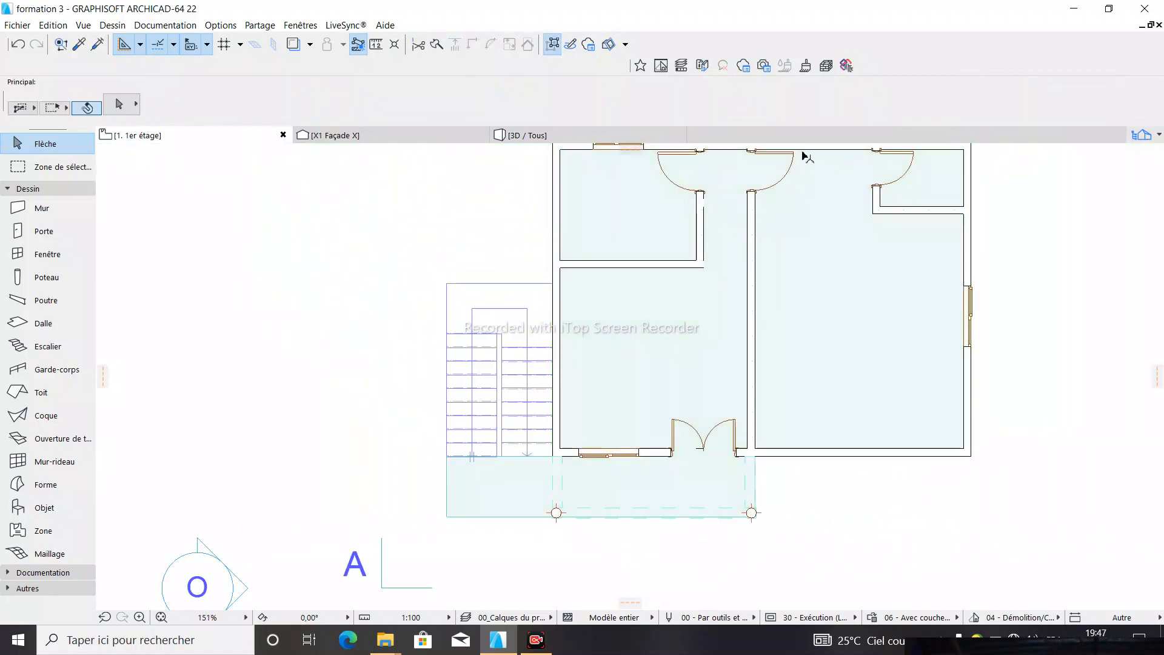
# Inspect the extended balcony slab against both stair flights in 3D
pyautogui.click(563, 138)
pyautogui.keyDown('shift'); pyautogui.moveTo(624, 327); pyautogui.dragTo(407, 234, button='middle'); pyautogui.keyUp('shift')
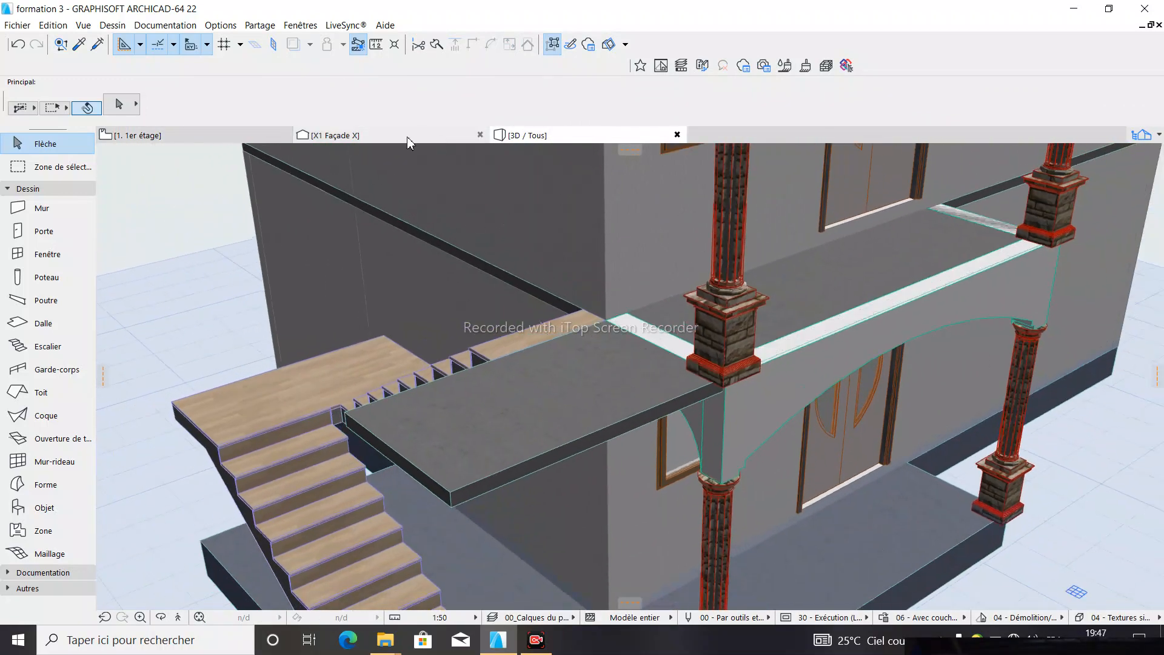
pyautogui.click(536, 639)
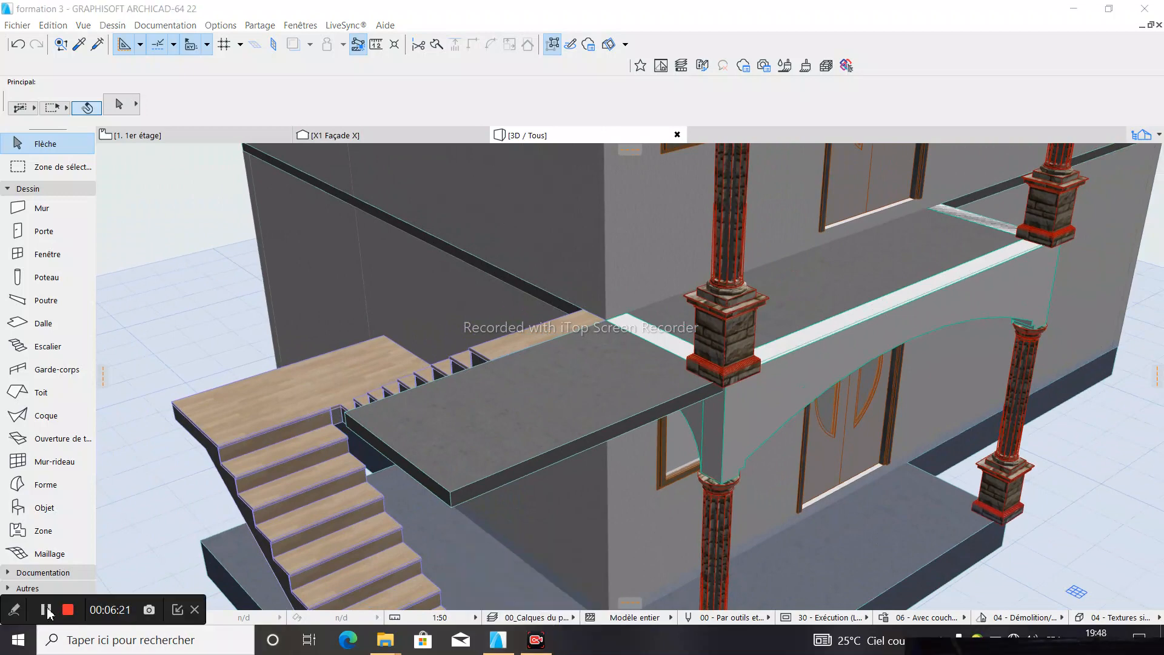
pyautogui.click(177, 609)
pyautogui.keyDown('shift'); pyautogui.moveTo(502, 442); pyautogui.dragTo(465, 233, button='middle'); pyautogui.keyUp('shift')
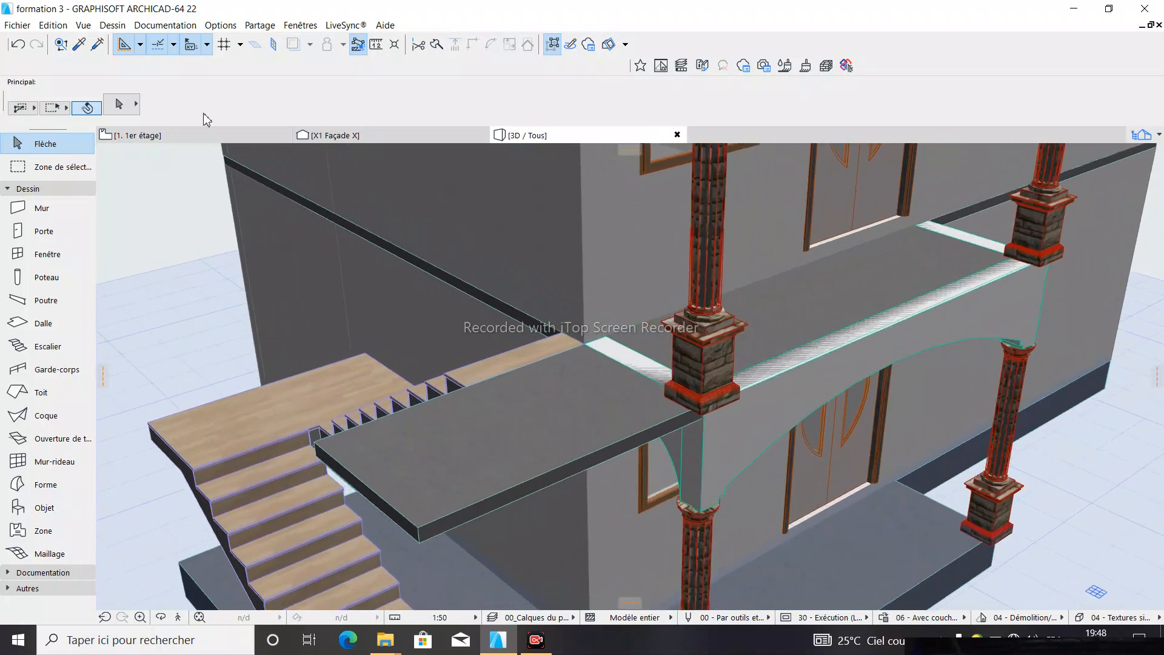
# On the 1er étage plan, narrow the slab extension to the upper flight's width by moving its two outer corners to that flight's inner edge
pyautogui.click(204, 138)
pyautogui.scroll(5, 485, 464)
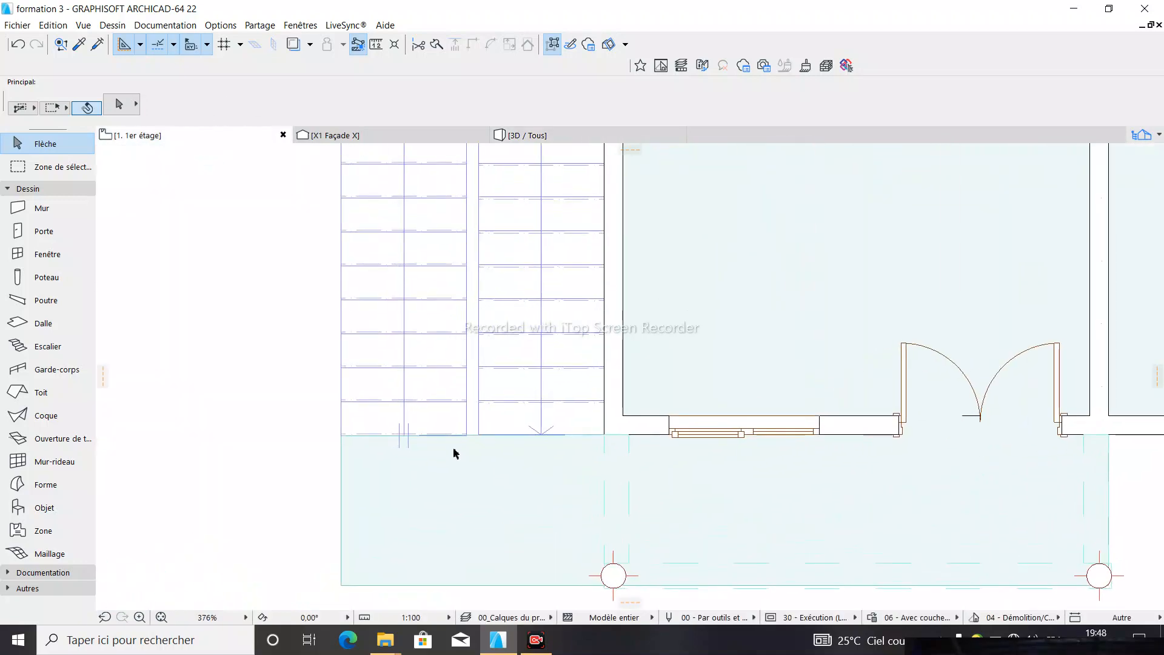
pyautogui.click(452, 450)
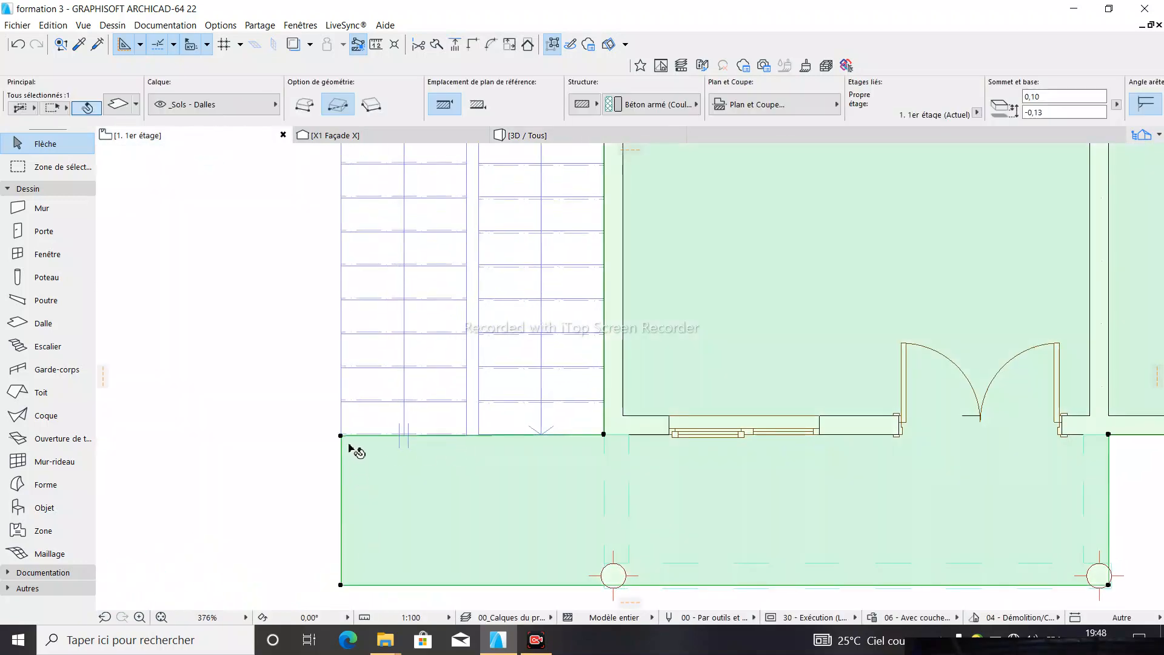
pyautogui.click(340, 435)
pyautogui.scroll(4, 476, 431)
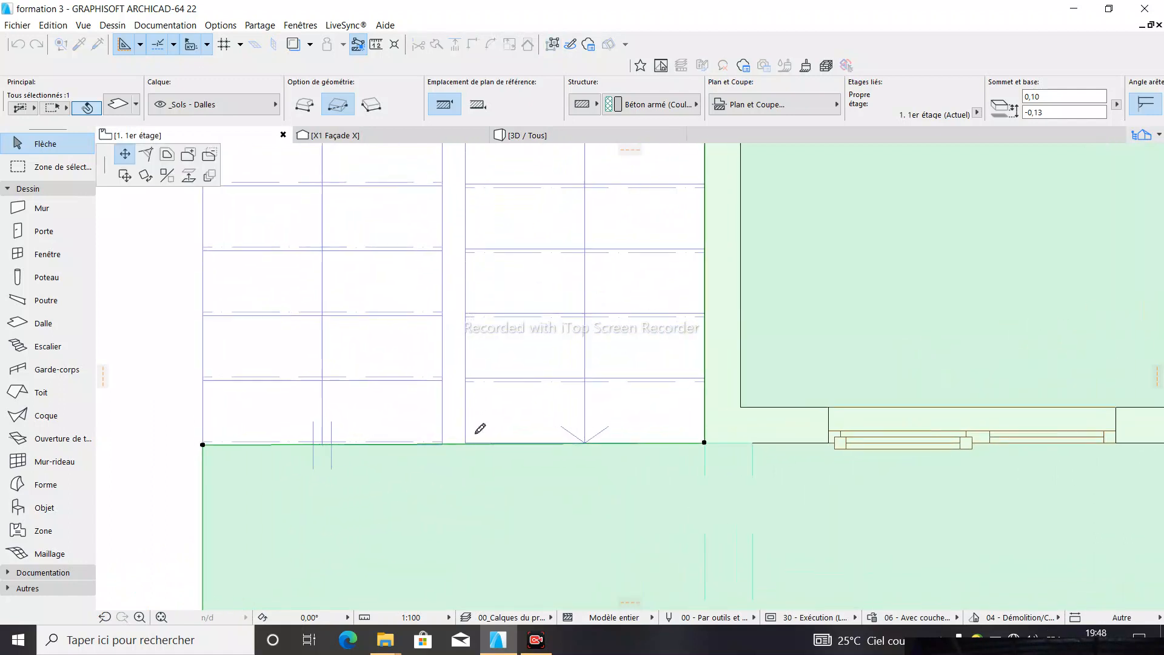
pyautogui.click(468, 442)
pyautogui.scroll(-5, 467, 441)
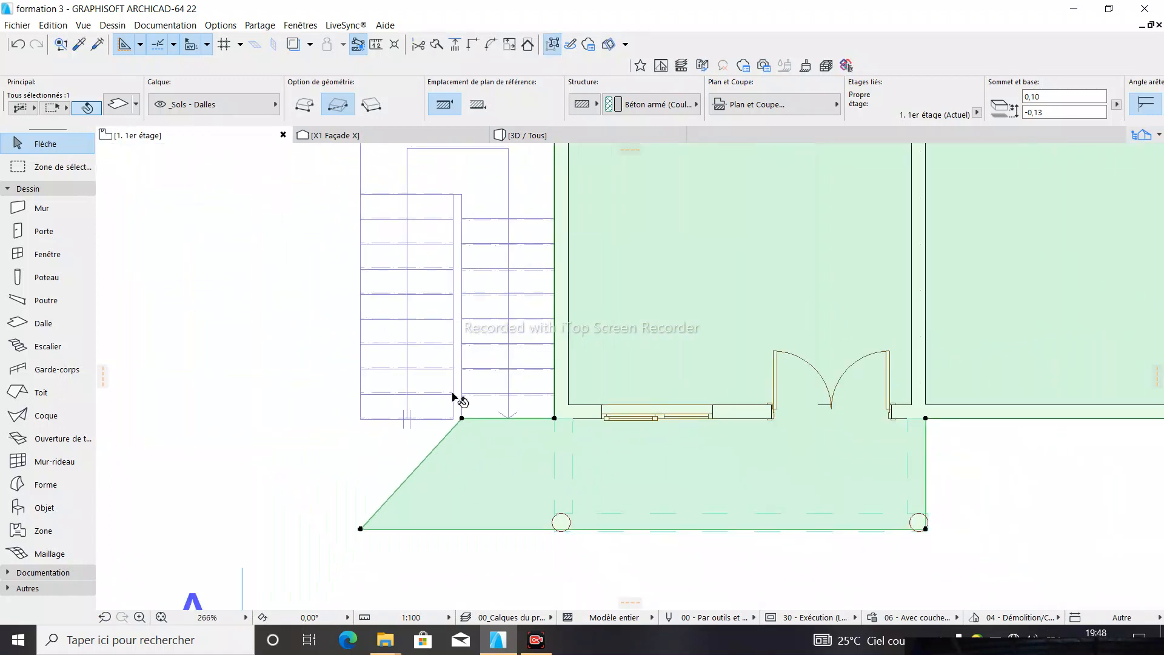
pyautogui.scroll(2, 384, 499)
pyautogui.click(349, 505)
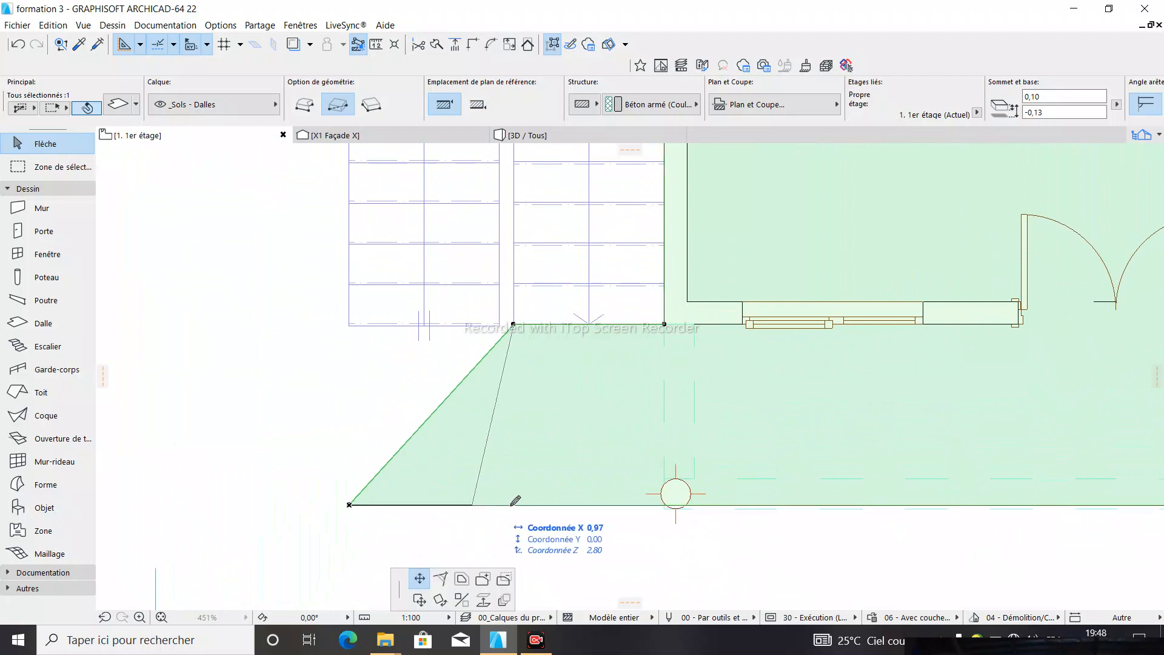
pyautogui.click(514, 505)
pyautogui.press('Escape')
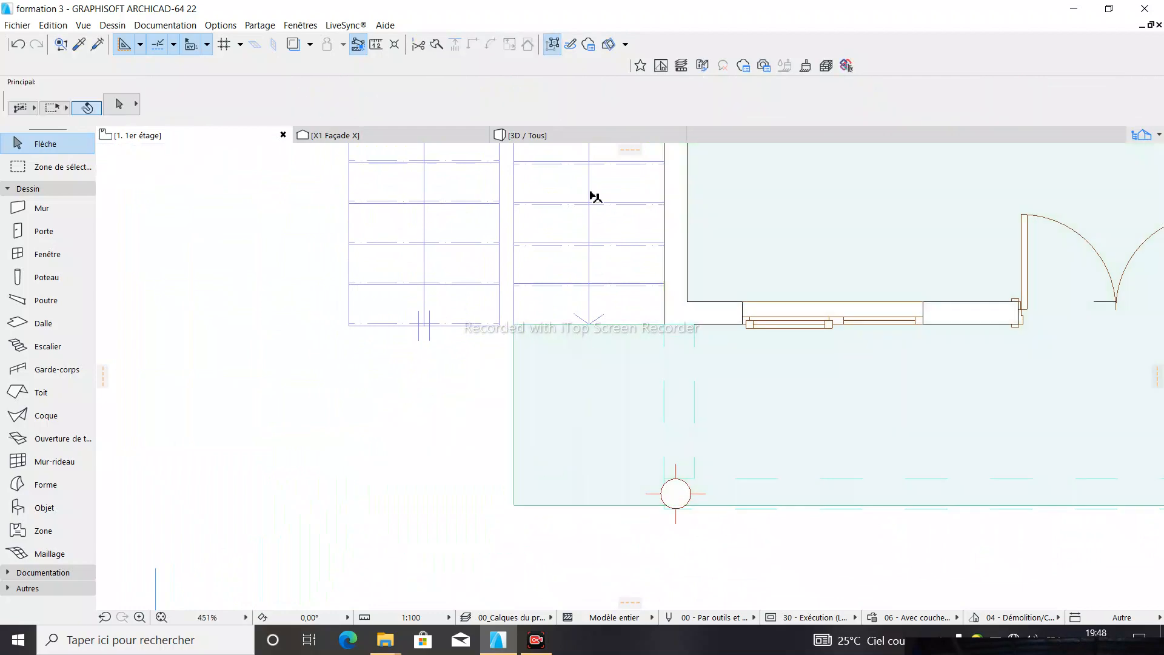
# Examine the narrowed balcony slab's junction with the upper flight and the underside of the stair landing in 3D
pyautogui.click(545, 142)
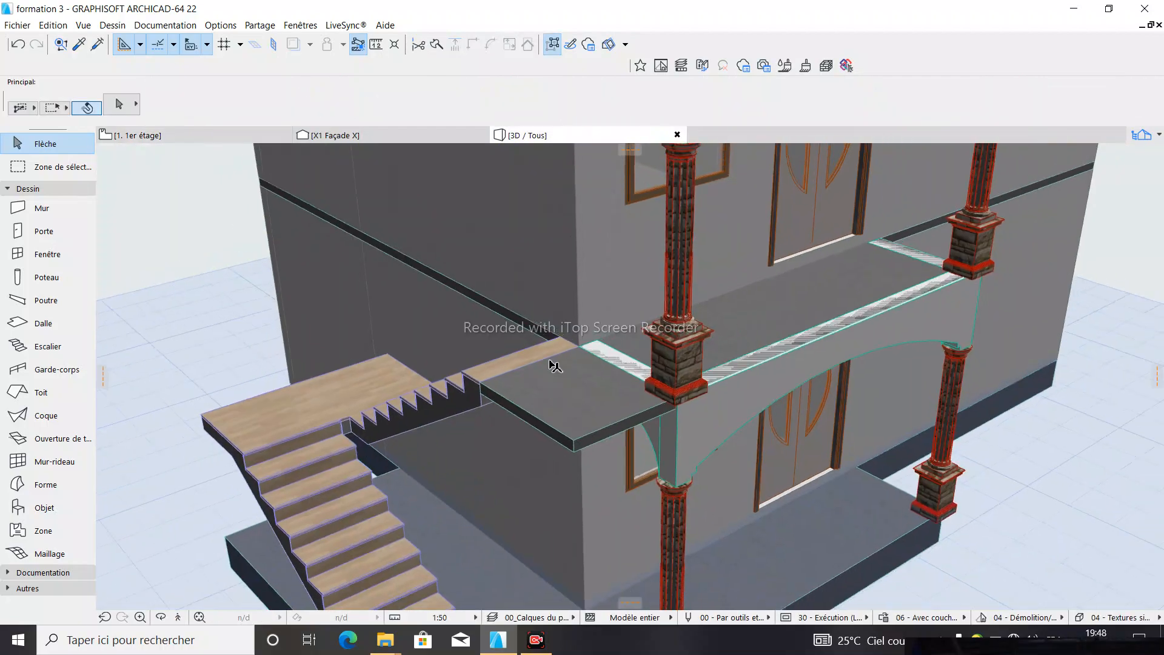
pyautogui.click(161, 616)
pyautogui.moveTo(447, 471); pyautogui.dragTo(624, 352)
pyautogui.scroll(5, 667, 391)
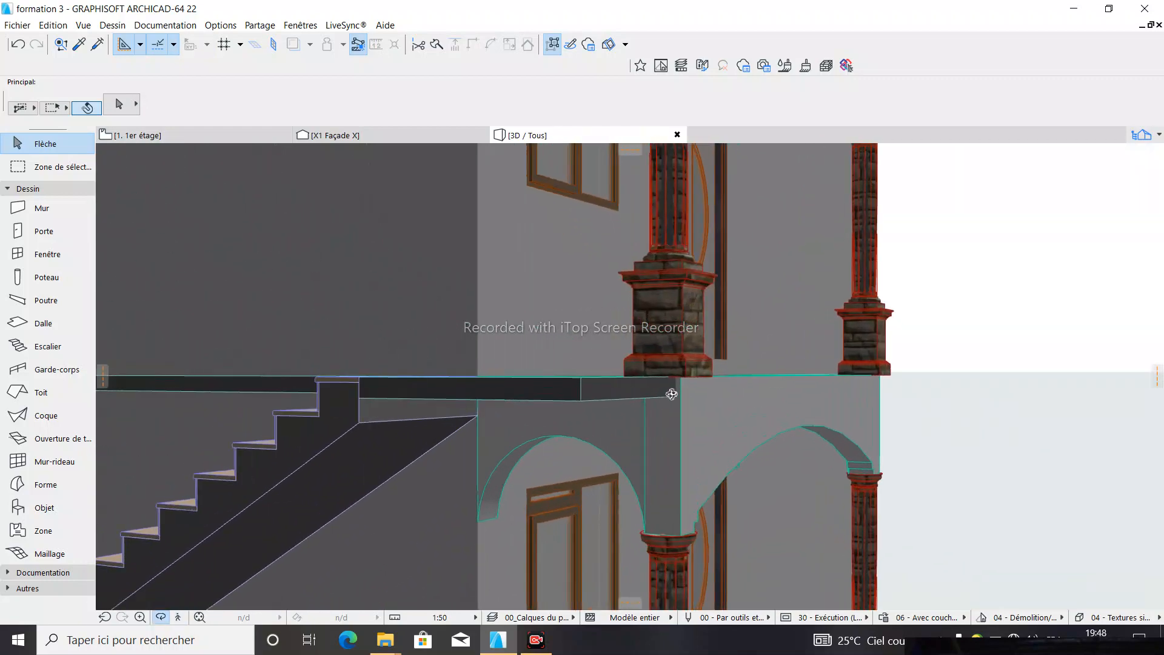
pyautogui.moveTo(641, 390); pyautogui.dragTo(883, 389)
pyautogui.scroll(3, 708, 487)
pyautogui.moveTo(707, 487); pyautogui.dragTo(412, 481)
pyautogui.scroll(-10, 735, 328)
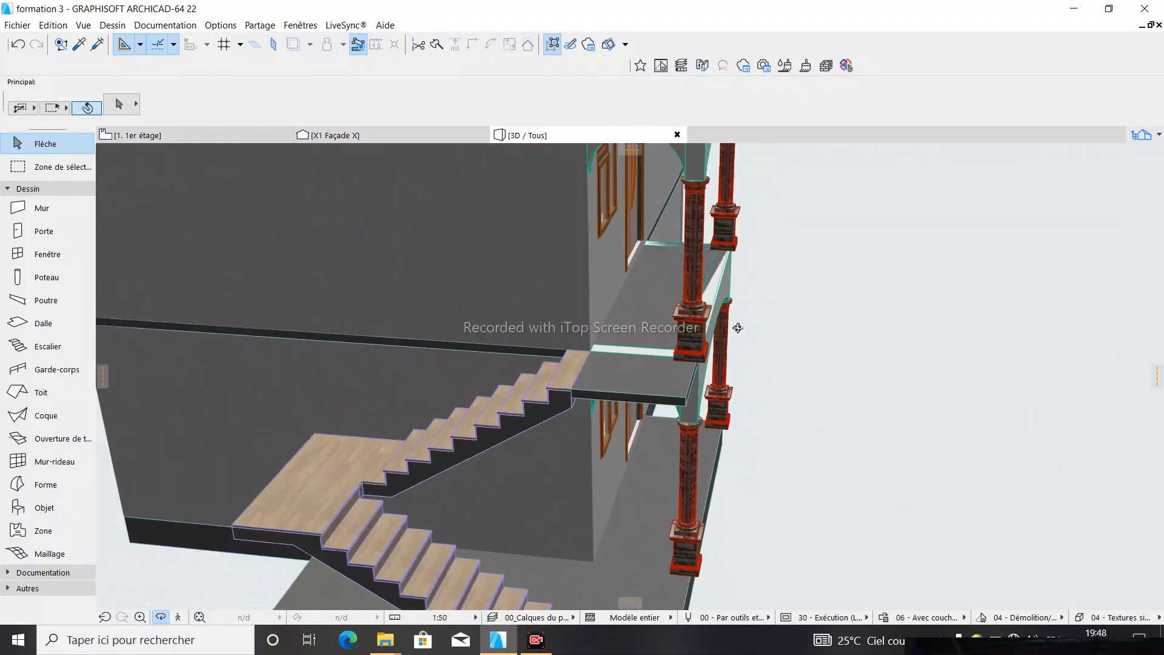
pyautogui.moveTo(681, 361); pyautogui.dragTo(574, 469)
pyautogui.scroll(-2, 533, 468)
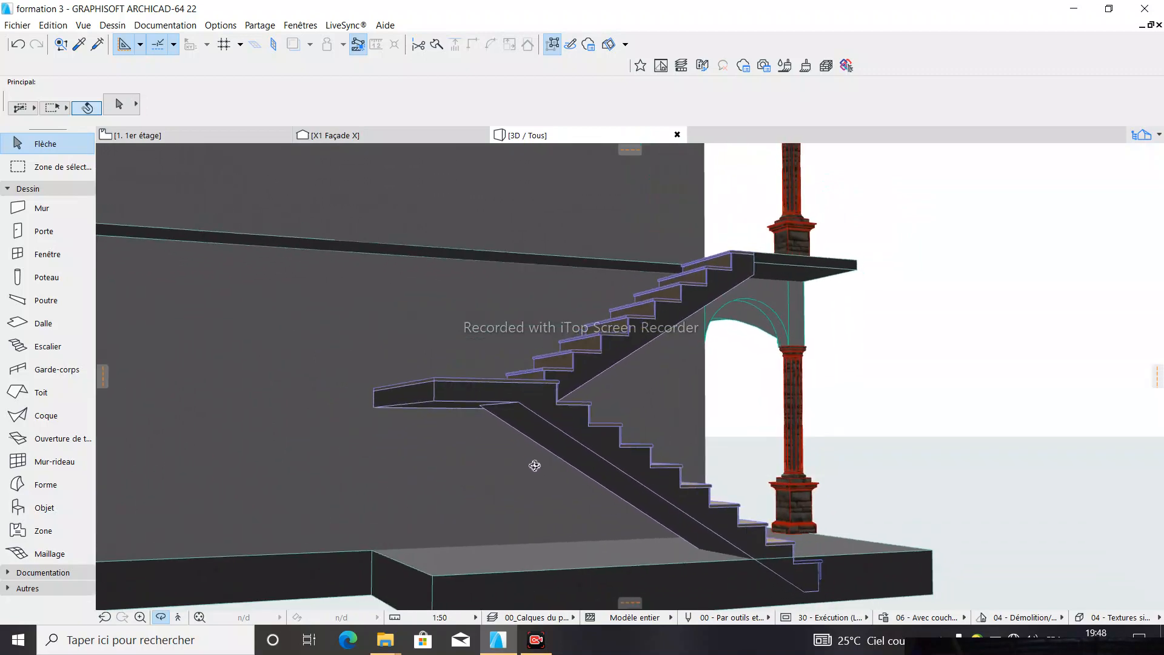
pyautogui.scroll(-3, 473, 419)
pyautogui.scroll(-2, 473, 419)
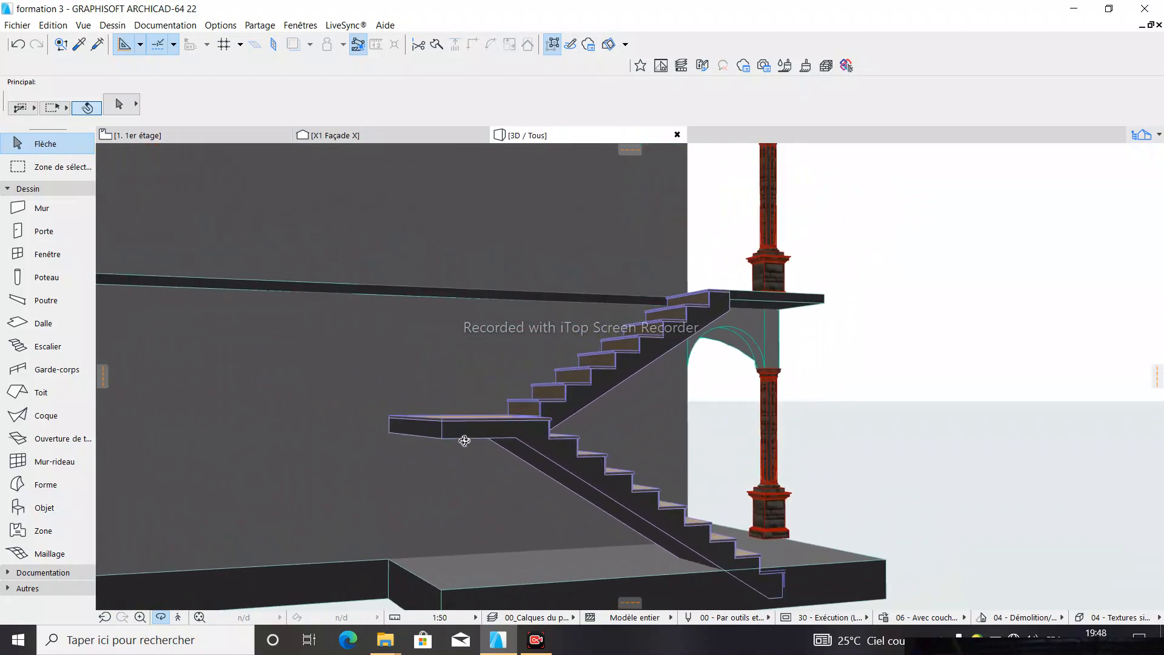
# For the Rez-de-chaussée plan, set the default column to a rectangular section with a height of 1,60
pyautogui.click(1158, 136)
pyautogui.doubleClick(1057, 249)
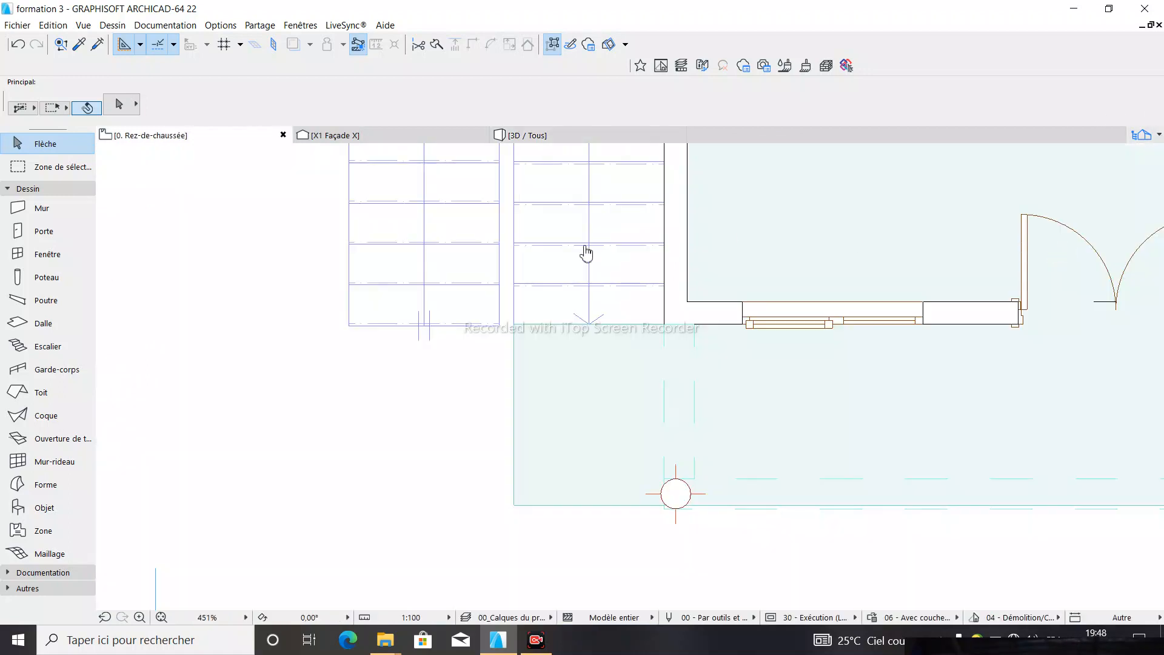
pyautogui.scroll(-5, 384, 303)
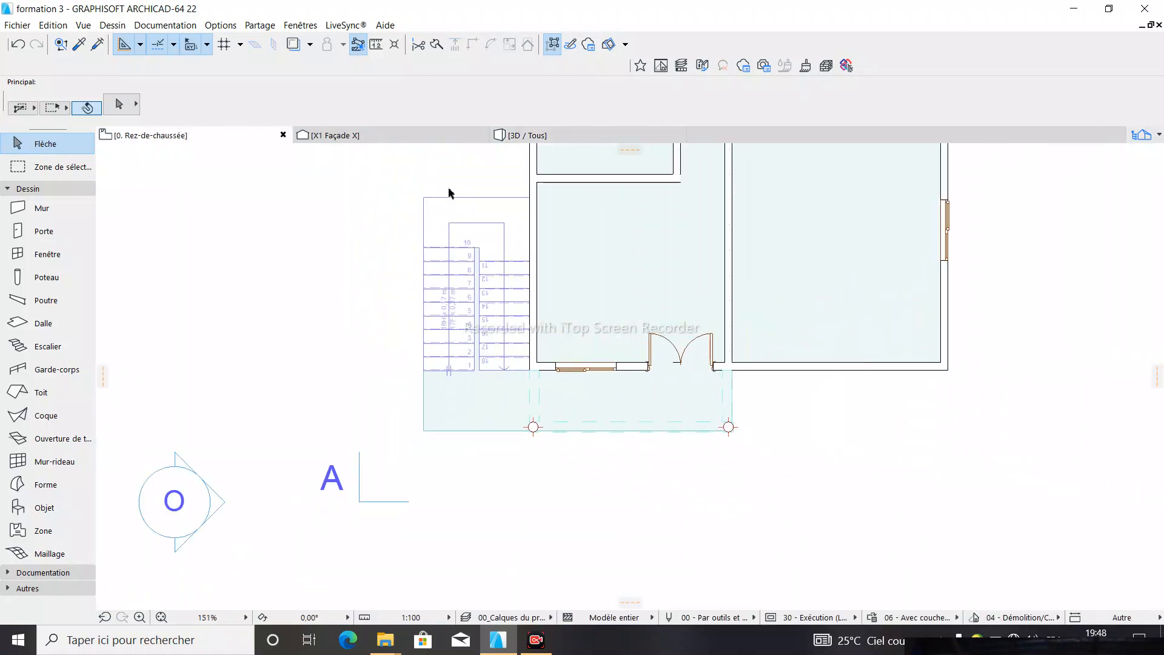
pyautogui.scroll(5, 449, 193)
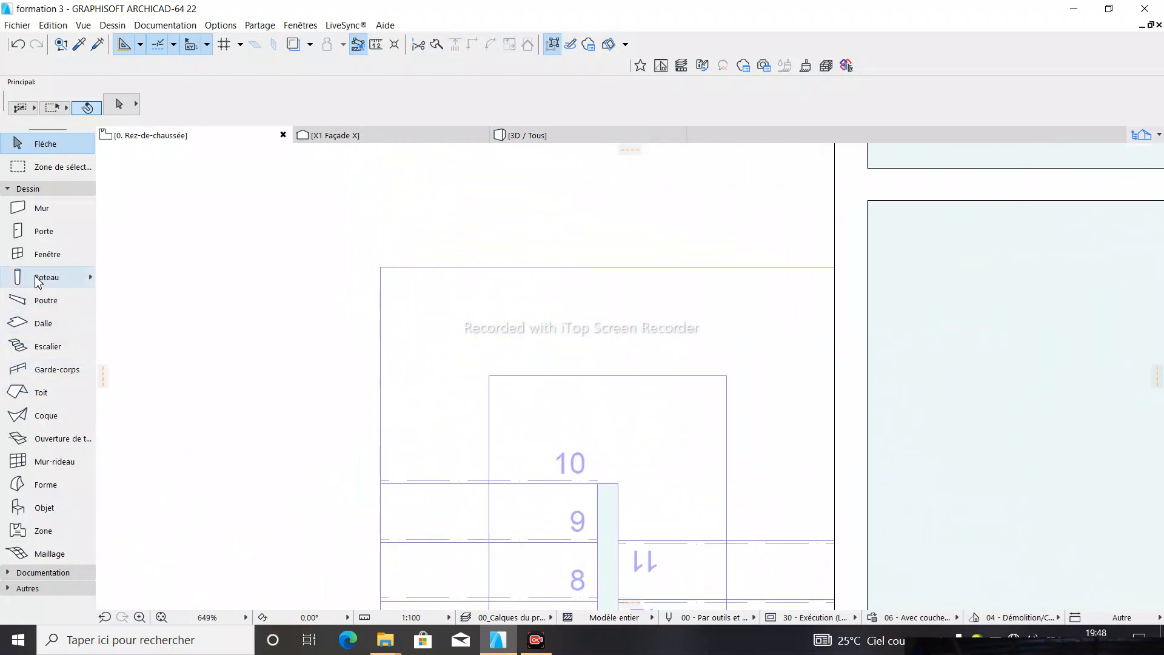
pyautogui.doubleClick(37, 280)
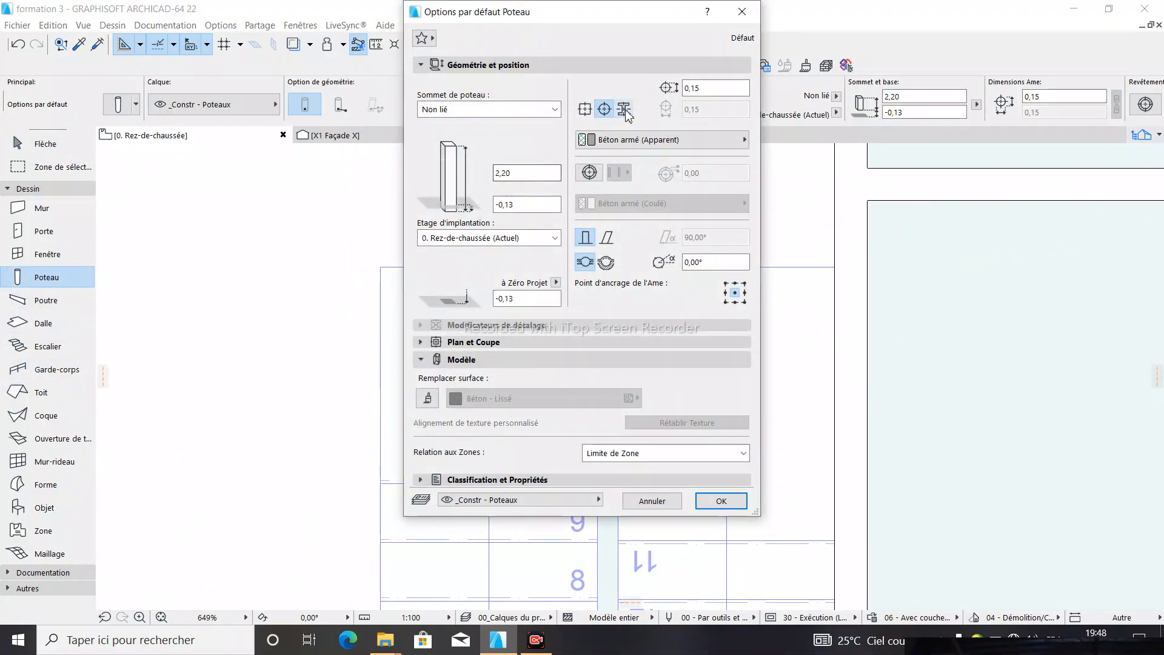
pyautogui.click(591, 114)
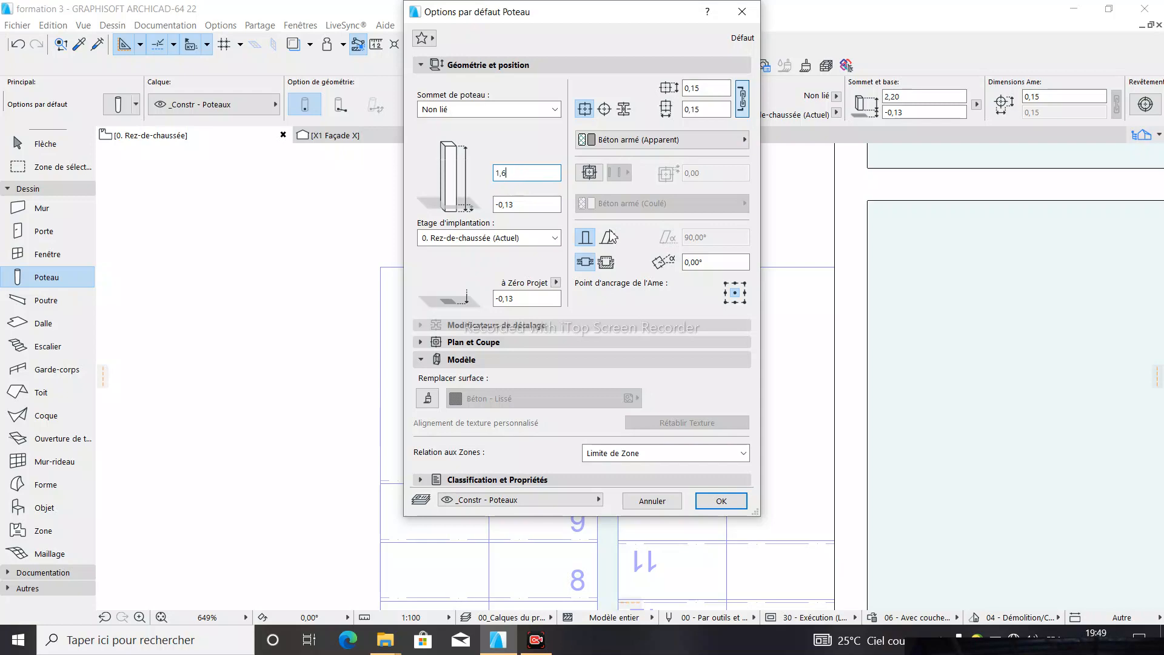
pyautogui.click(720, 502)
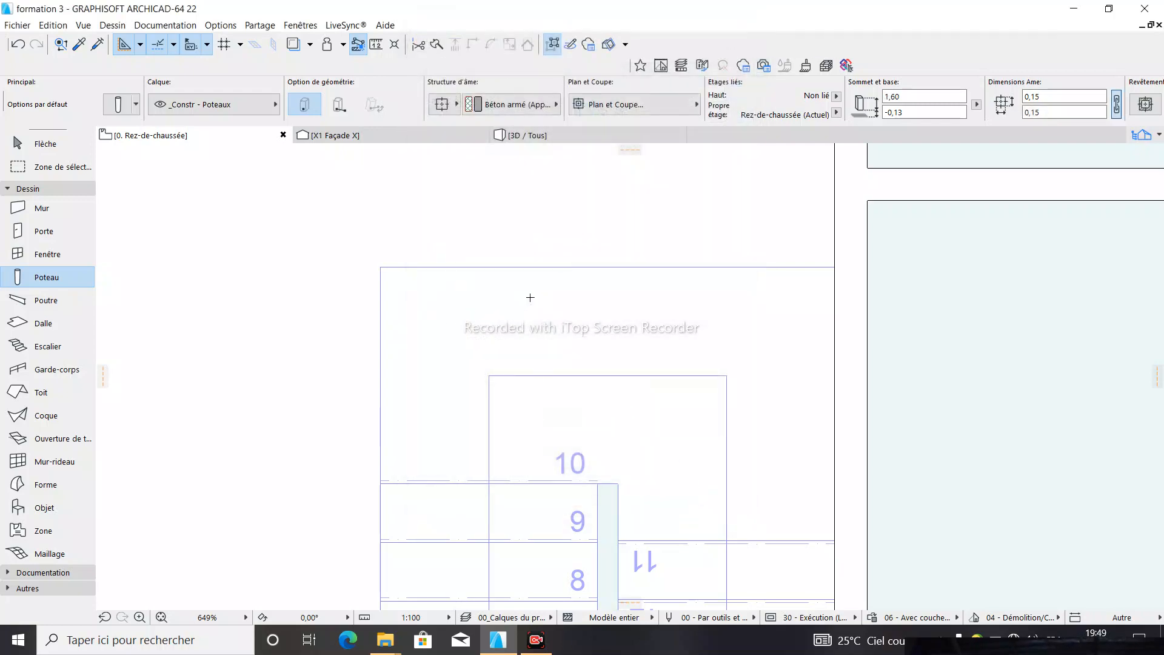
# Place a column on the stair landing and move it flush into the landing's outer rear corner
pyautogui.scroll(2, 547, 303)
pyautogui.click(553, 320)
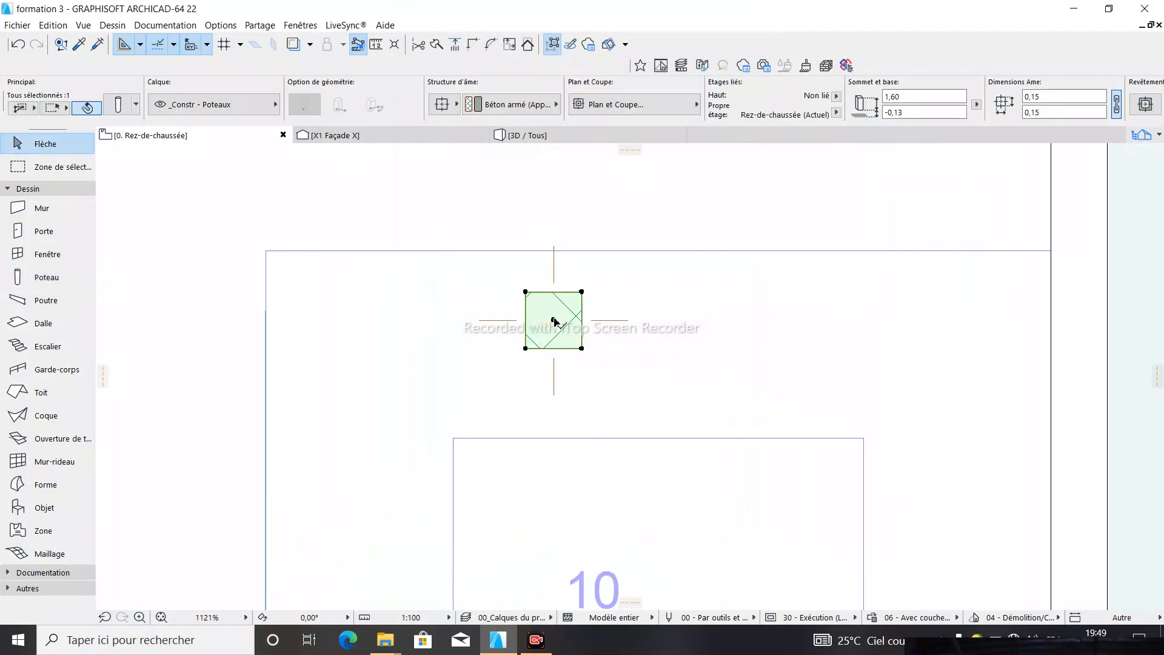
pyautogui.click(553, 319)
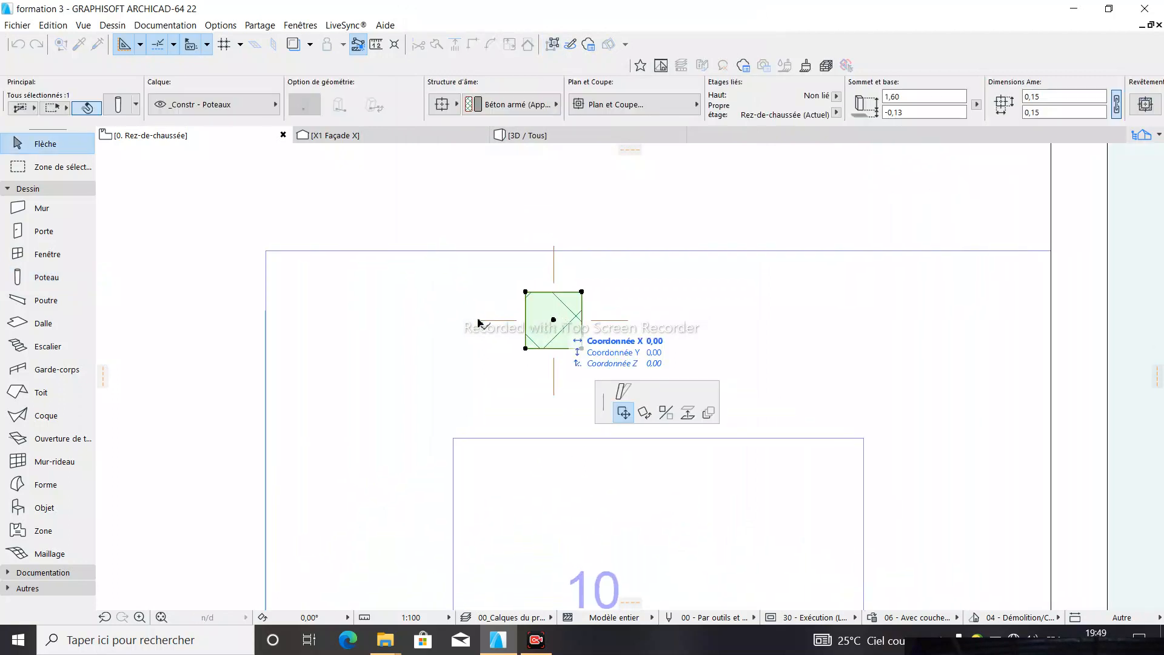
pyautogui.click(294, 279)
pyautogui.press('Escape')
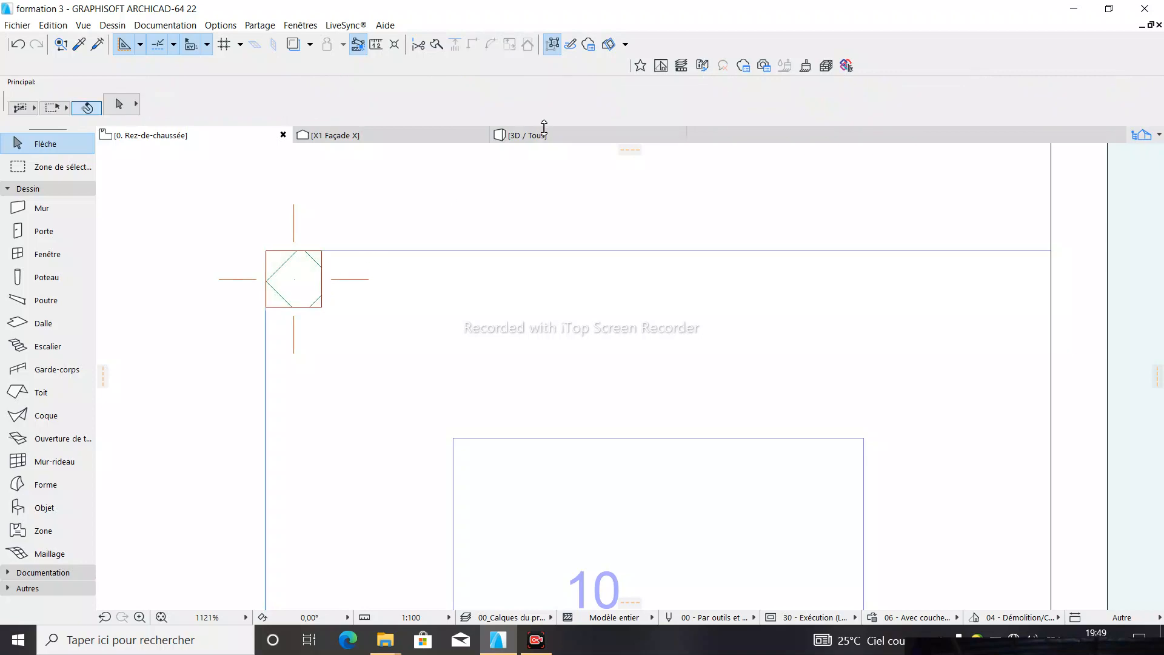
# In the 3D view, lower the top of the landing's support column to 1,44 so it ends within the stair landing
pyautogui.click(541, 138)
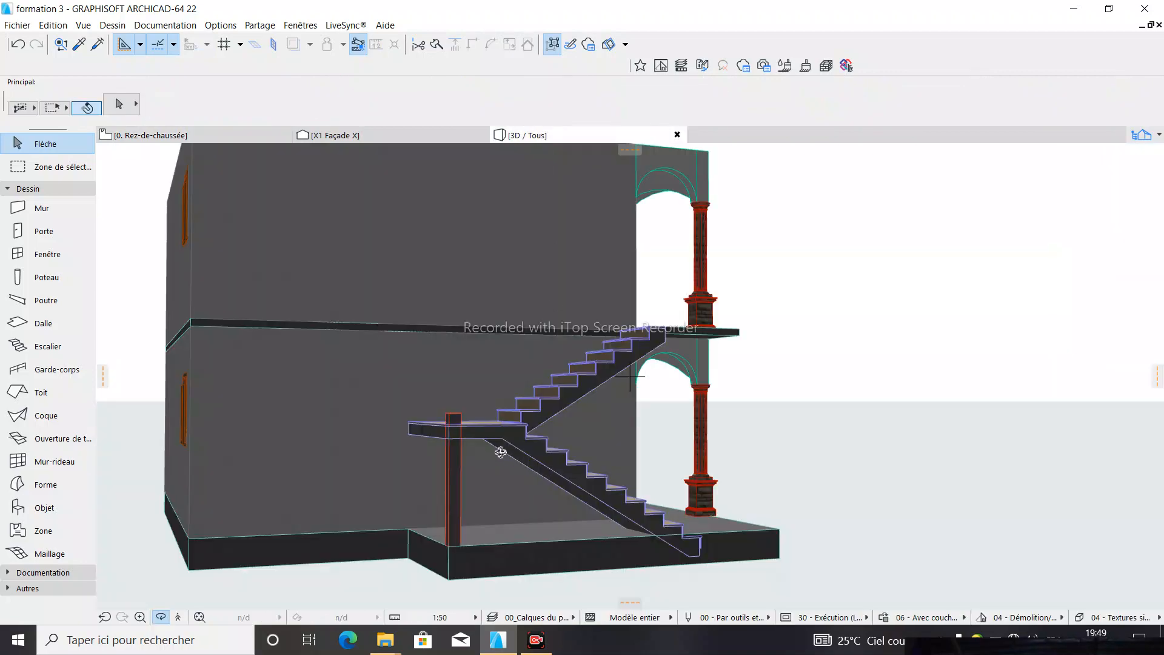
pyautogui.scroll(8, 501, 452)
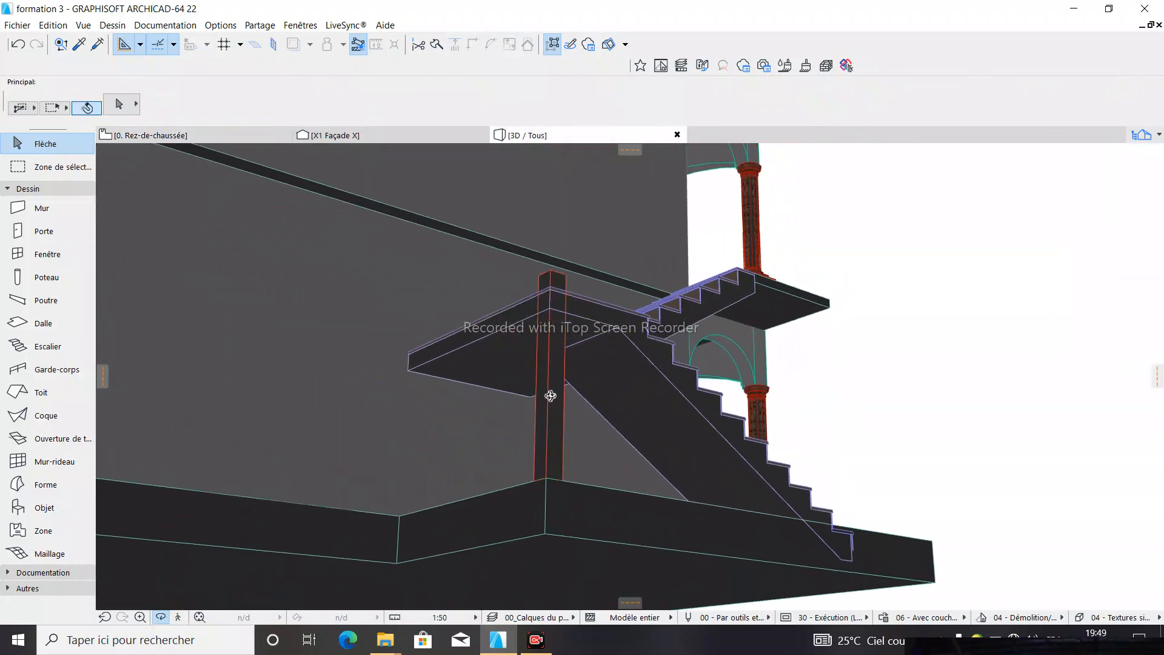
pyautogui.moveTo(550, 395); pyautogui.dragTo(540, 491)
pyautogui.scroll(5, 543, 463)
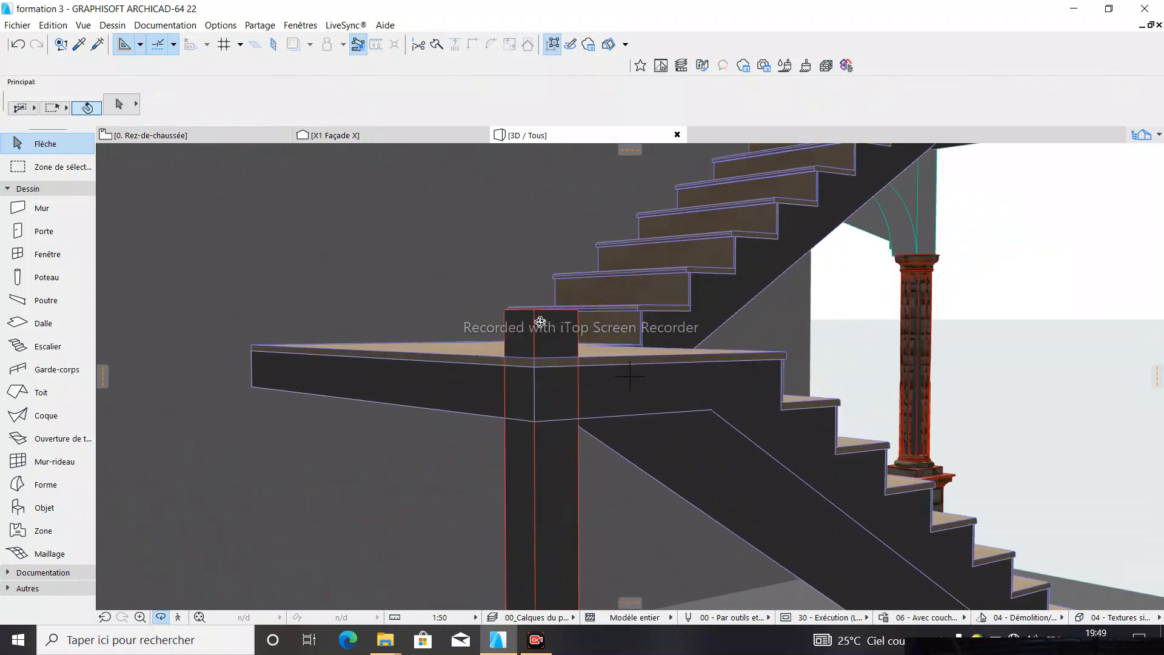
pyautogui.click(536, 313)
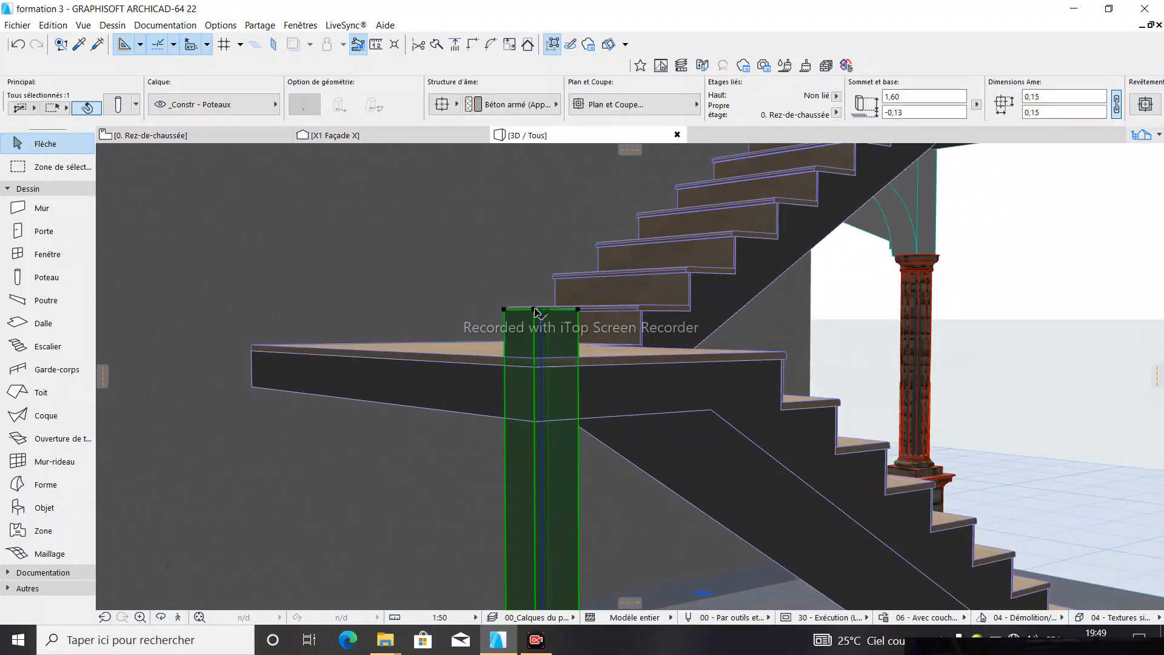
pyautogui.moveTo(534, 312); pyautogui.dragTo(540, 368)
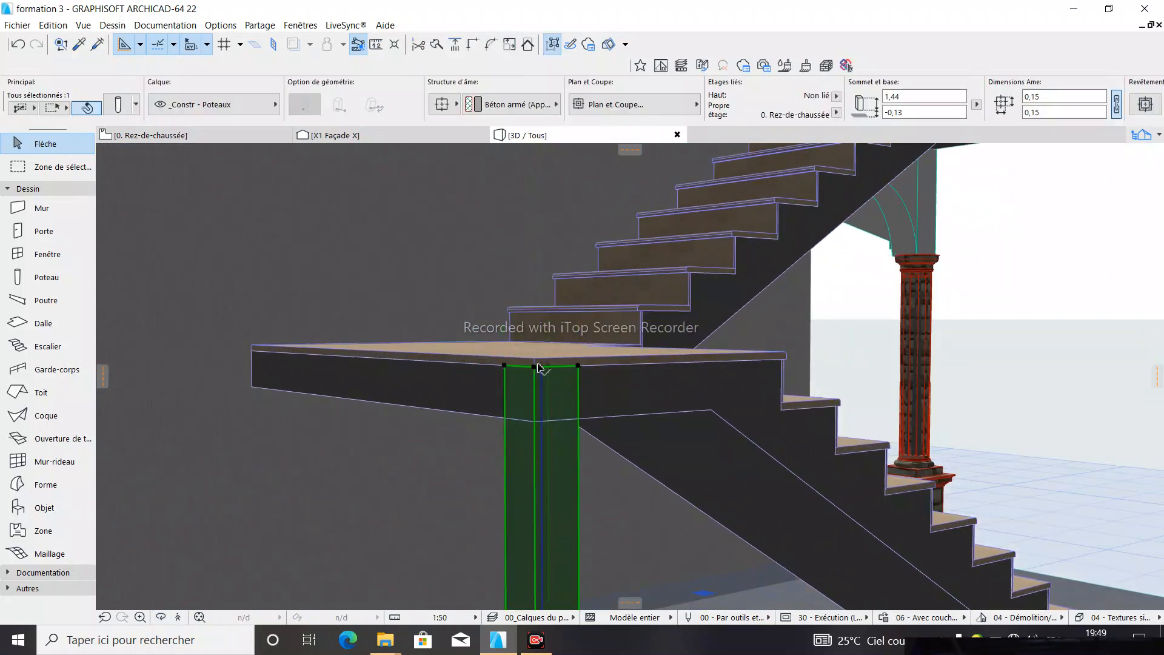
pyautogui.scroll(-2, 536, 312)
pyautogui.click(543, 407)
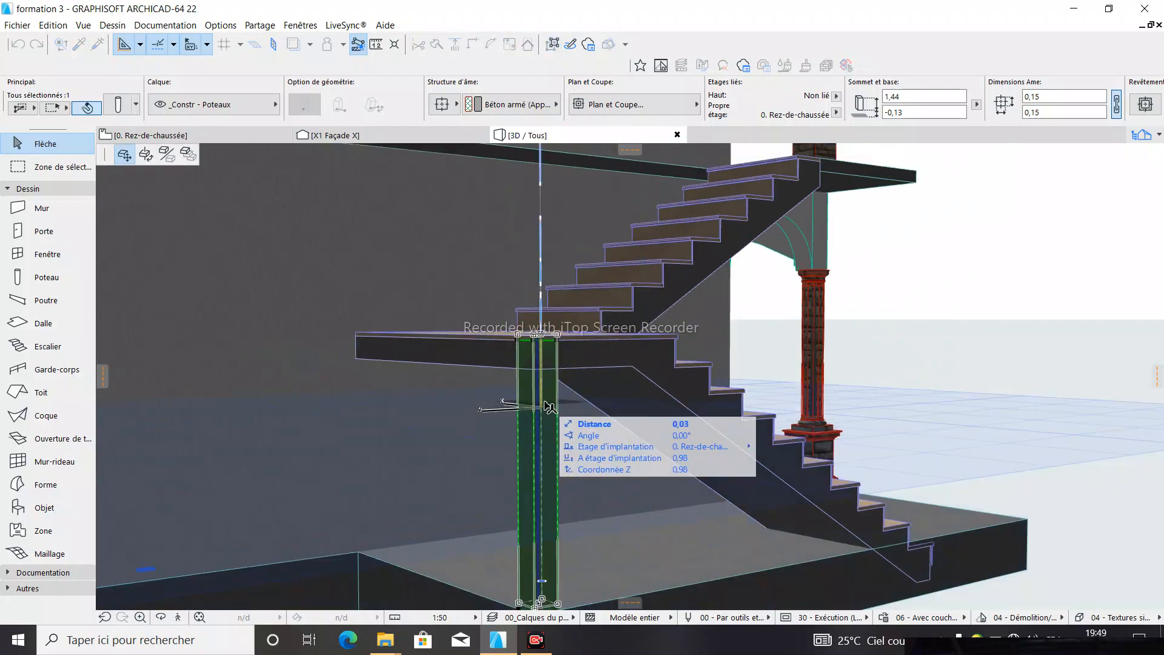
pyautogui.scroll(-1, 522, 291)
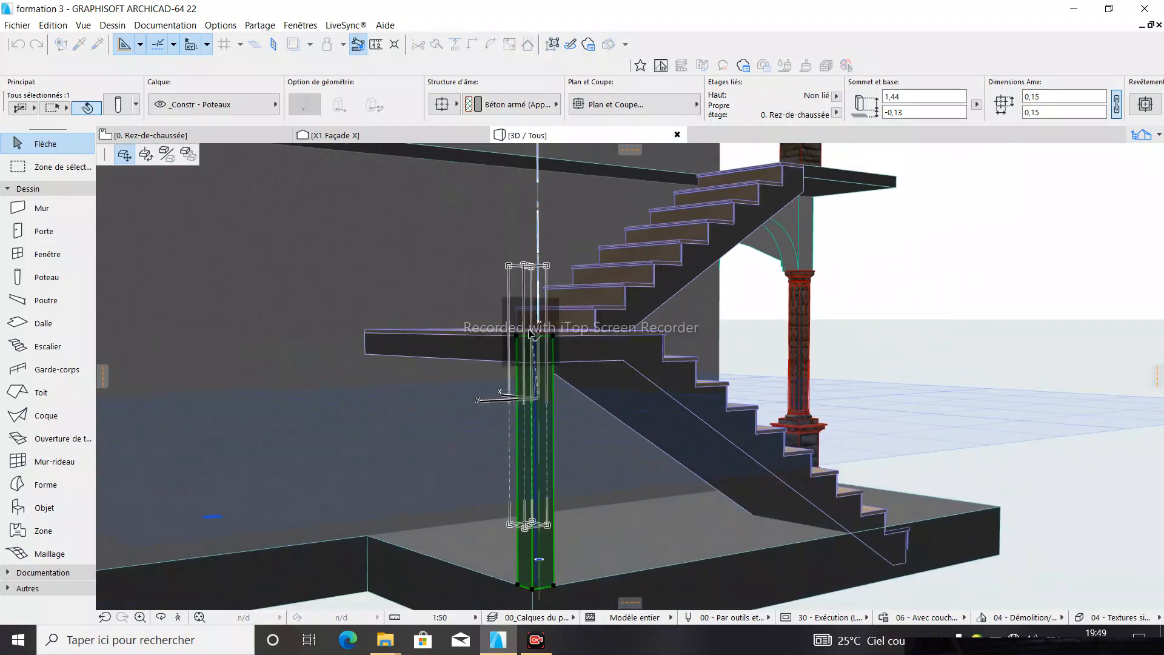
pyautogui.scroll(-1, 583, 330)
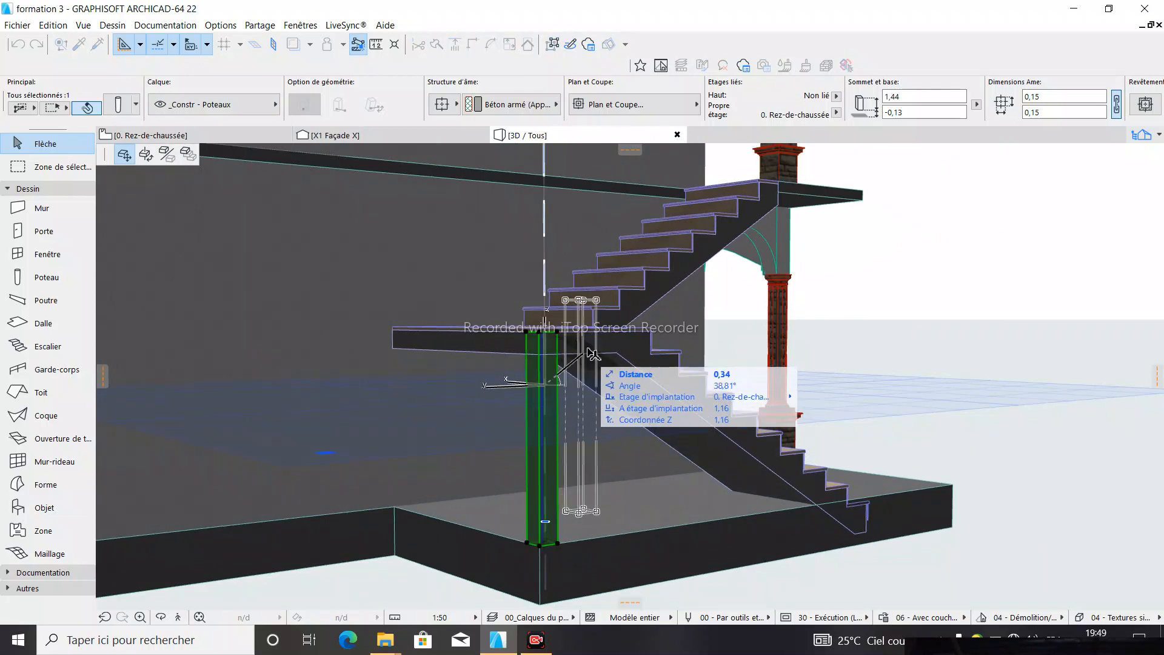
pyautogui.press('Escape')
pyautogui.press('Escape')
# Examine the landing's support column and the stair's connection to the balcony slab from several angles in 3D
pyautogui.scroll(1, 536, 403)
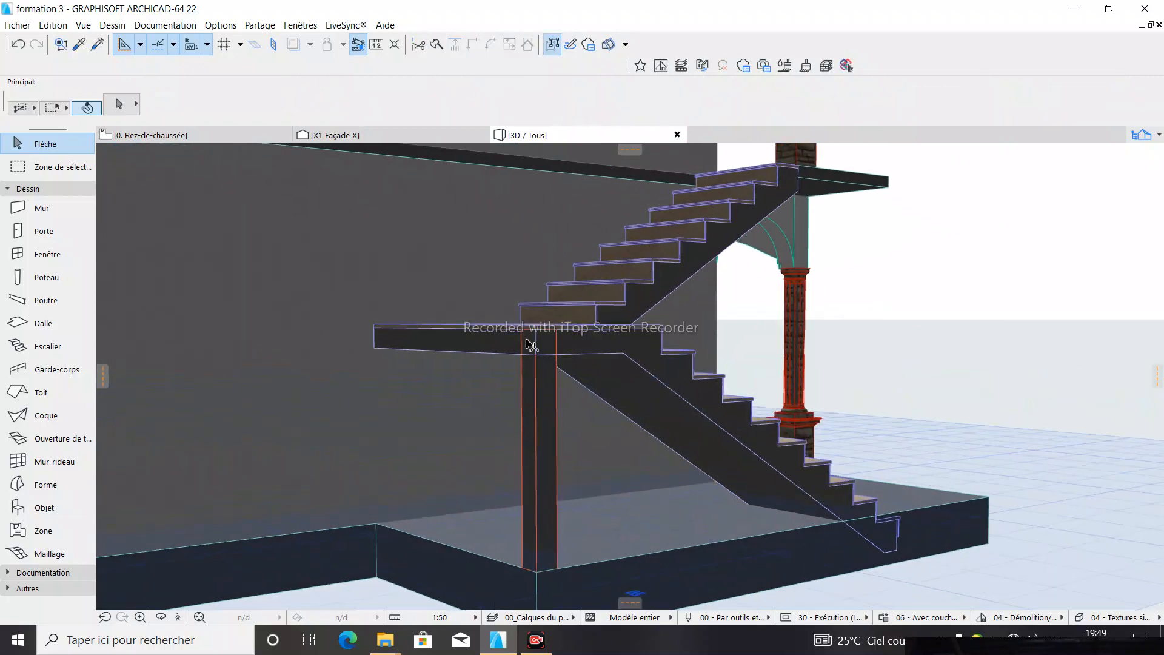
pyautogui.scroll(1, 531, 345)
pyautogui.click(162, 617)
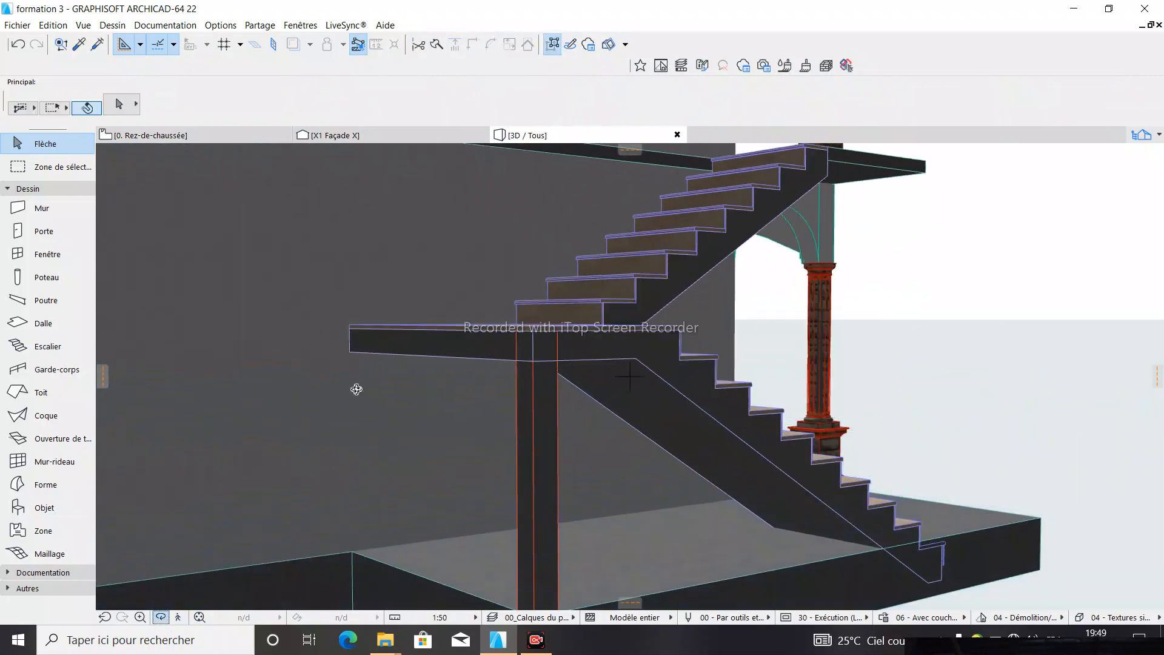
pyautogui.moveTo(609, 308); pyautogui.dragTo(753, 372)
pyautogui.scroll(3, 753, 372)
pyautogui.scroll(-5, 727, 370)
pyautogui.scroll(4, 694, 370)
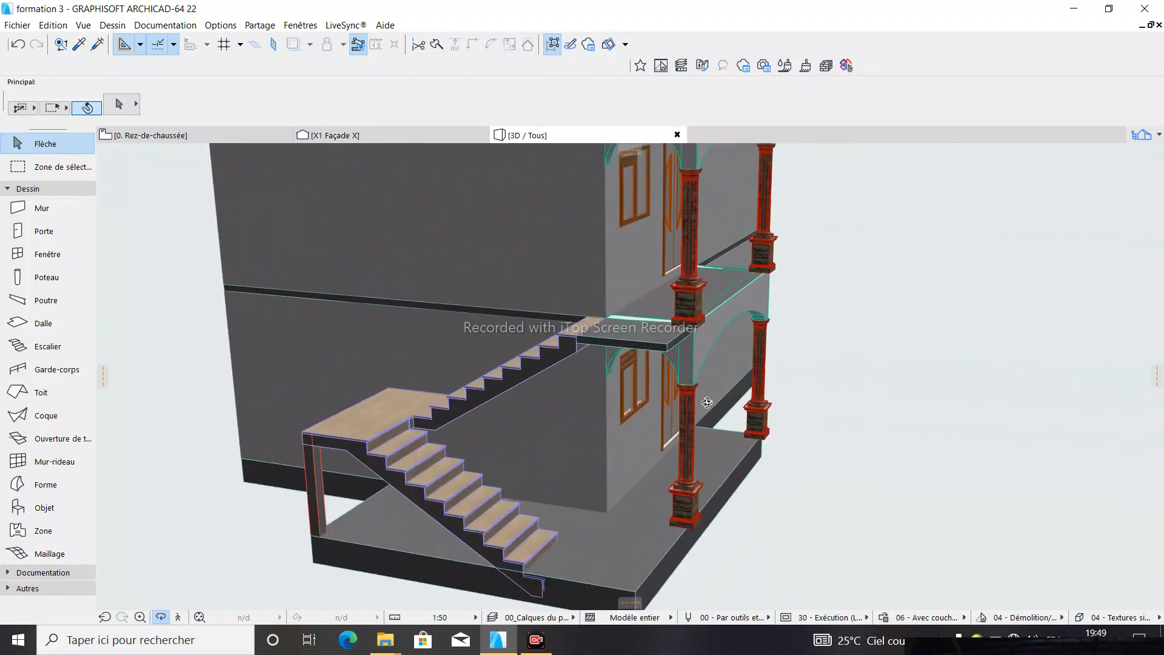
pyautogui.scroll(-3, 694, 370)
pyautogui.moveTo(694, 370); pyautogui.dragTo(397, 450)
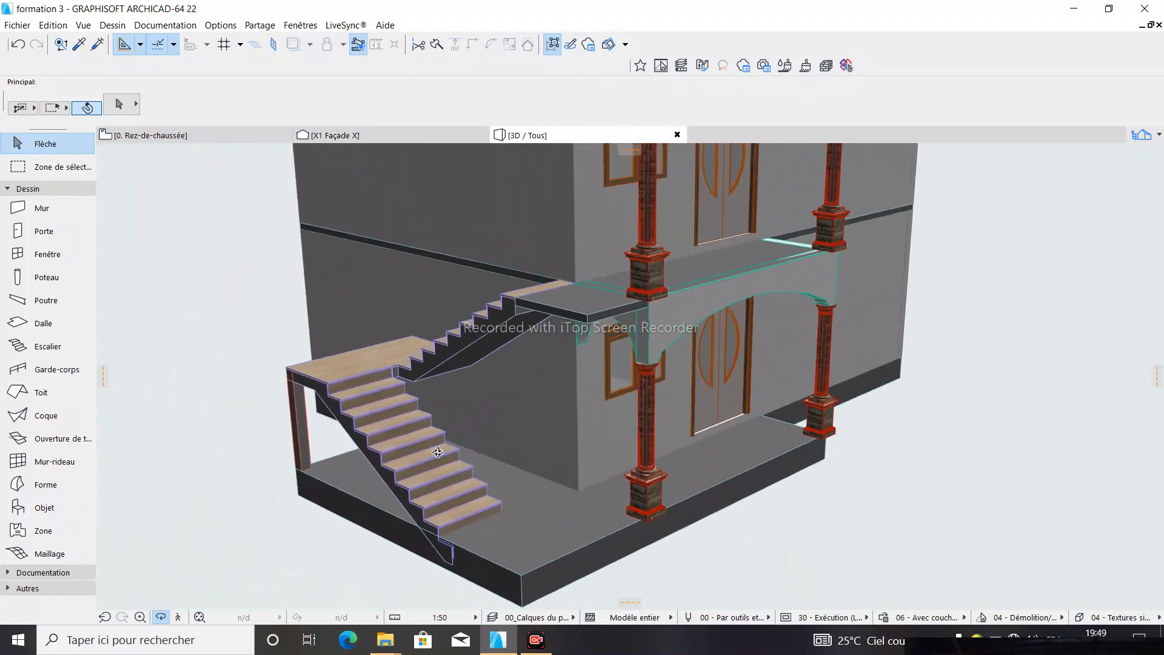
pyautogui.scroll(3, 397, 450)
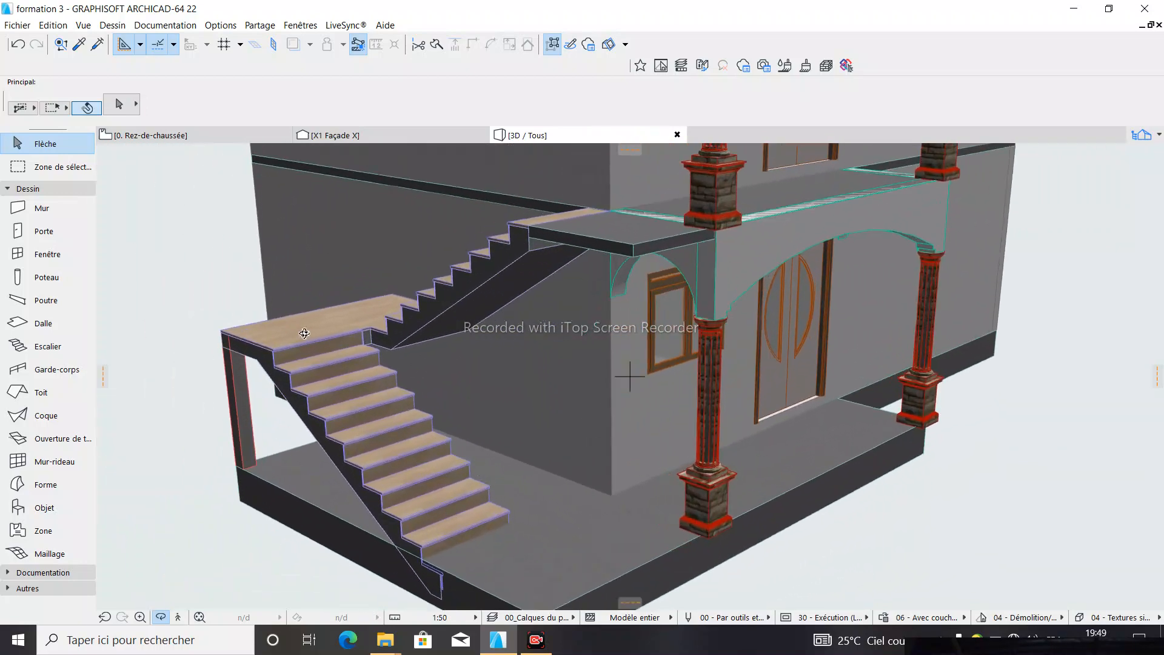
pyautogui.moveTo(360, 380); pyautogui.dragTo(449, 582)
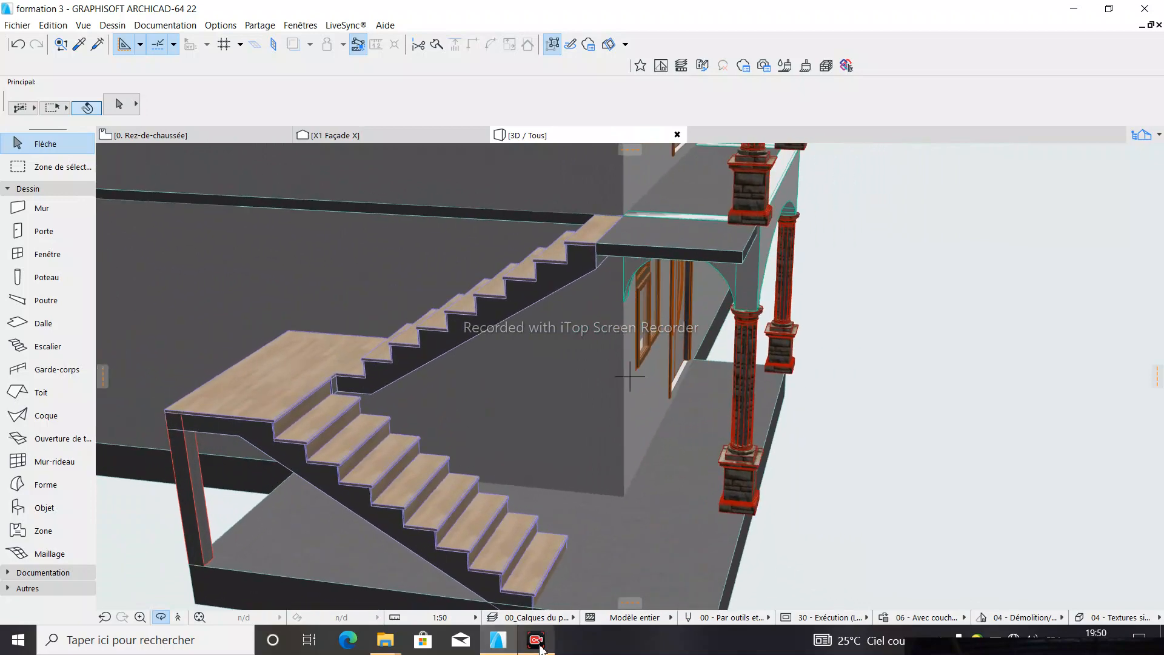
pyautogui.moveTo(536, 640)
pyautogui.click(544, 608)
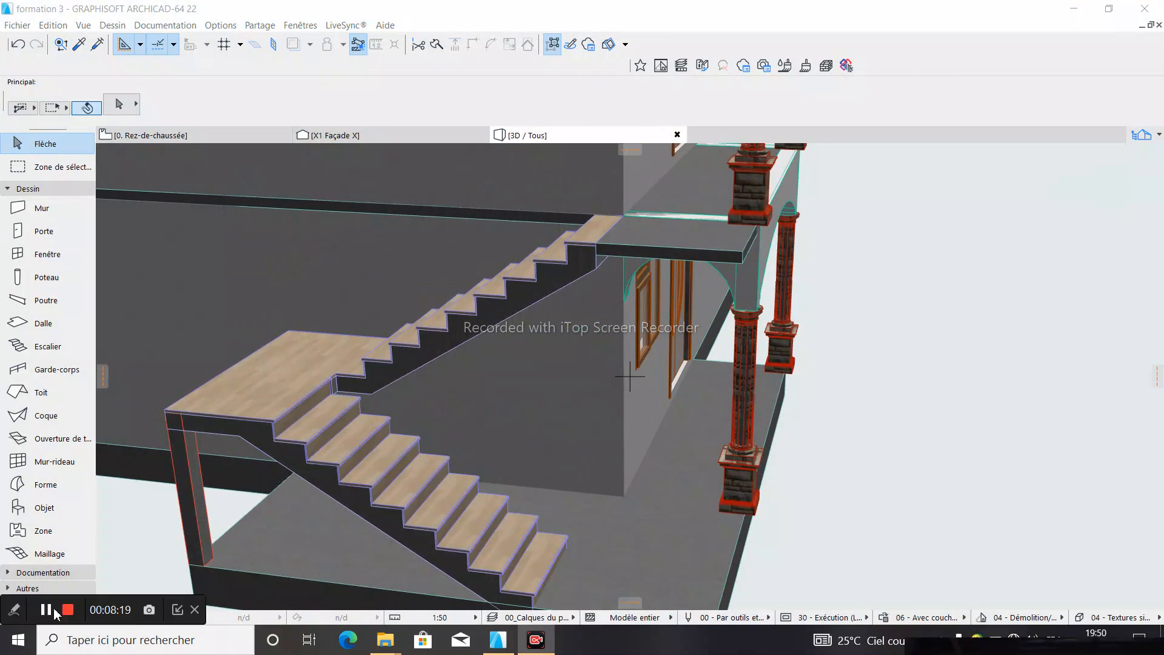
pyautogui.click(184, 611)
# Examine the whole two-storey house with its exterior stair, balcony and arches from all sides in 3D
pyautogui.moveTo(291, 548); pyautogui.dragTo(320, 436)
pyautogui.scroll(-3, 540, 502)
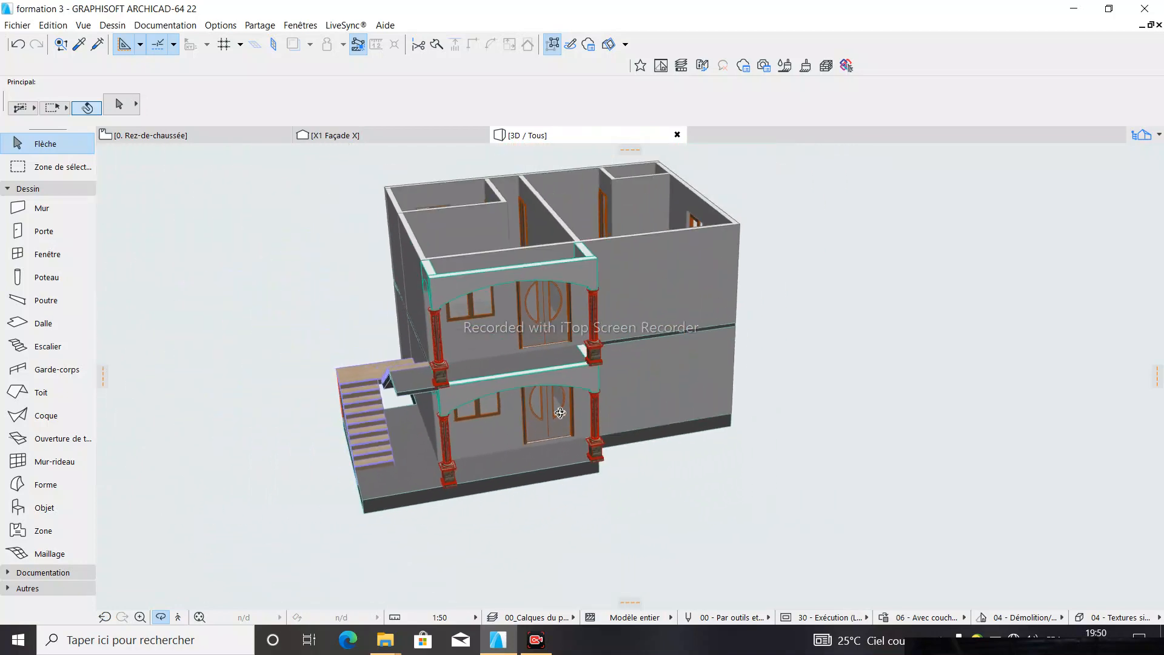
pyautogui.scroll(3, 551, 349)
pyautogui.scroll(-5, 637, 225)
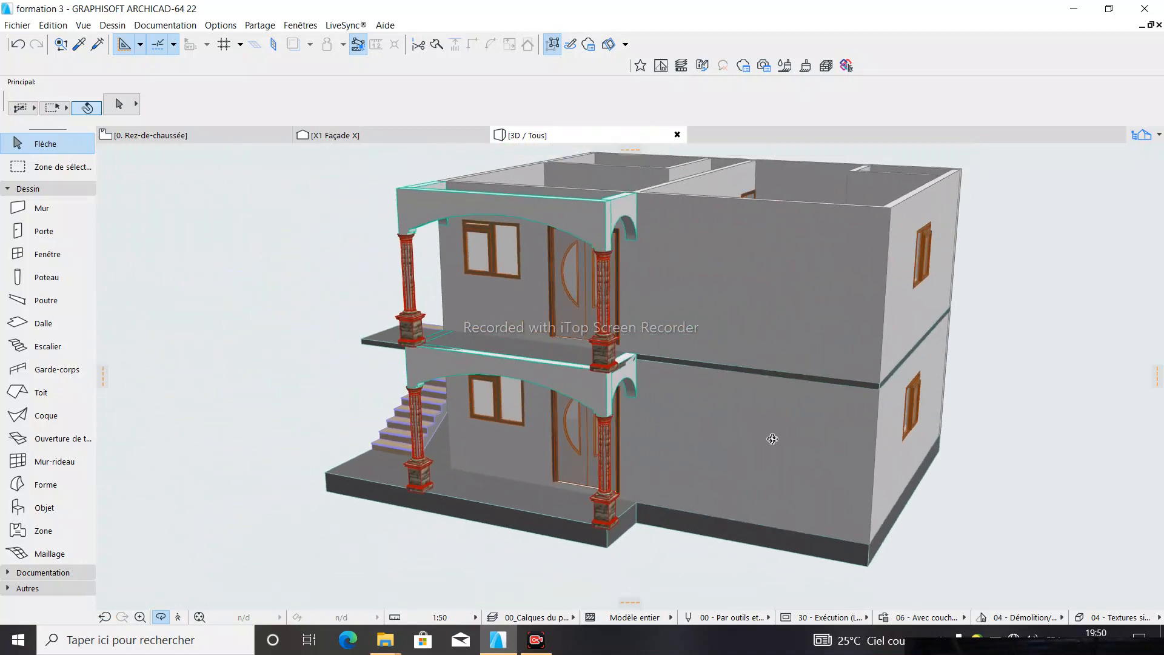
pyautogui.scroll(5, 523, 327)
pyautogui.moveTo(414, 362); pyautogui.dragTo(839, 301)
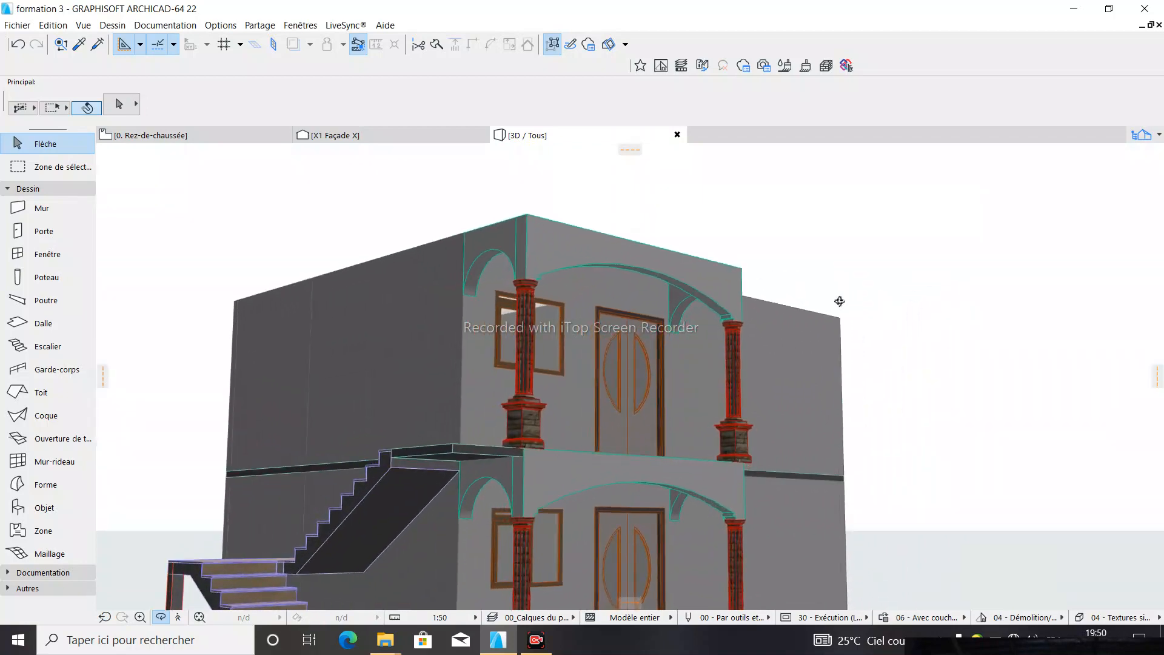
pyautogui.scroll(-3, 681, 286)
pyautogui.moveTo(595, 296); pyautogui.dragTo(469, 459)
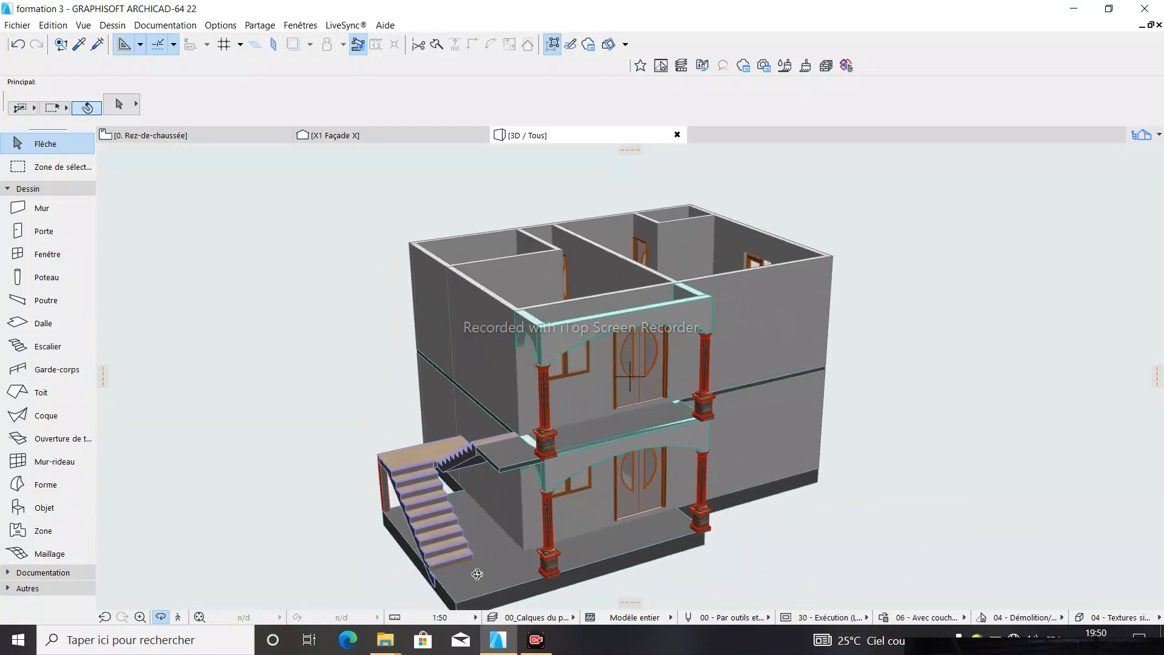
pyautogui.scroll(5, 477, 574)
pyautogui.moveTo(357, 447); pyautogui.dragTo(564, 545)
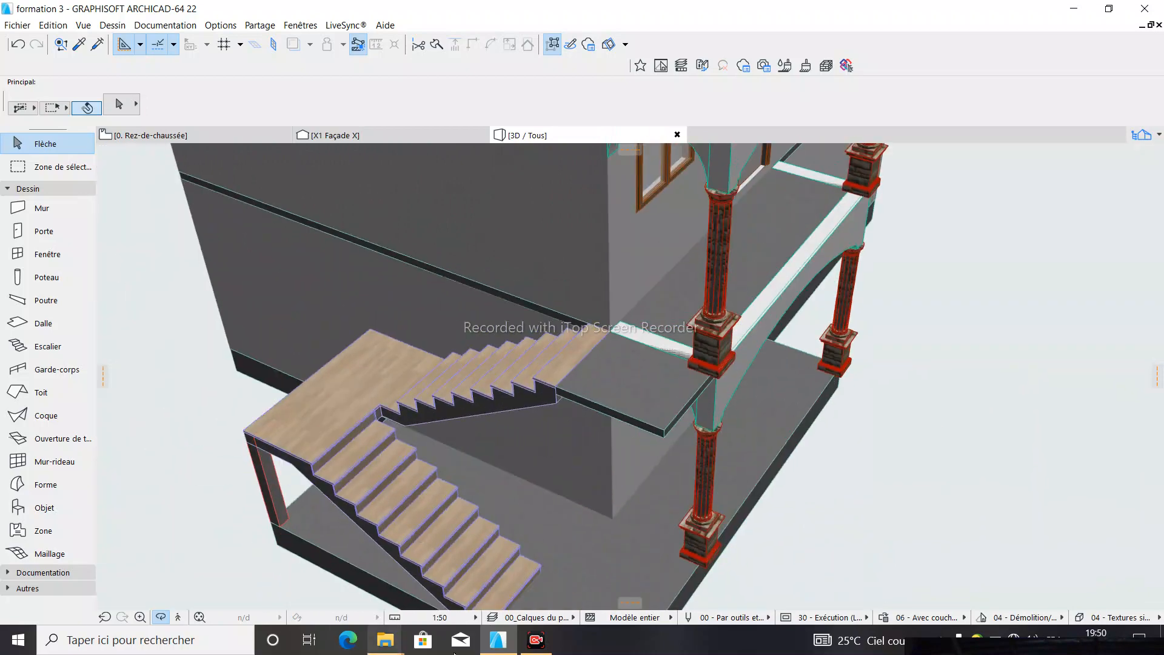
pyautogui.click(541, 643)
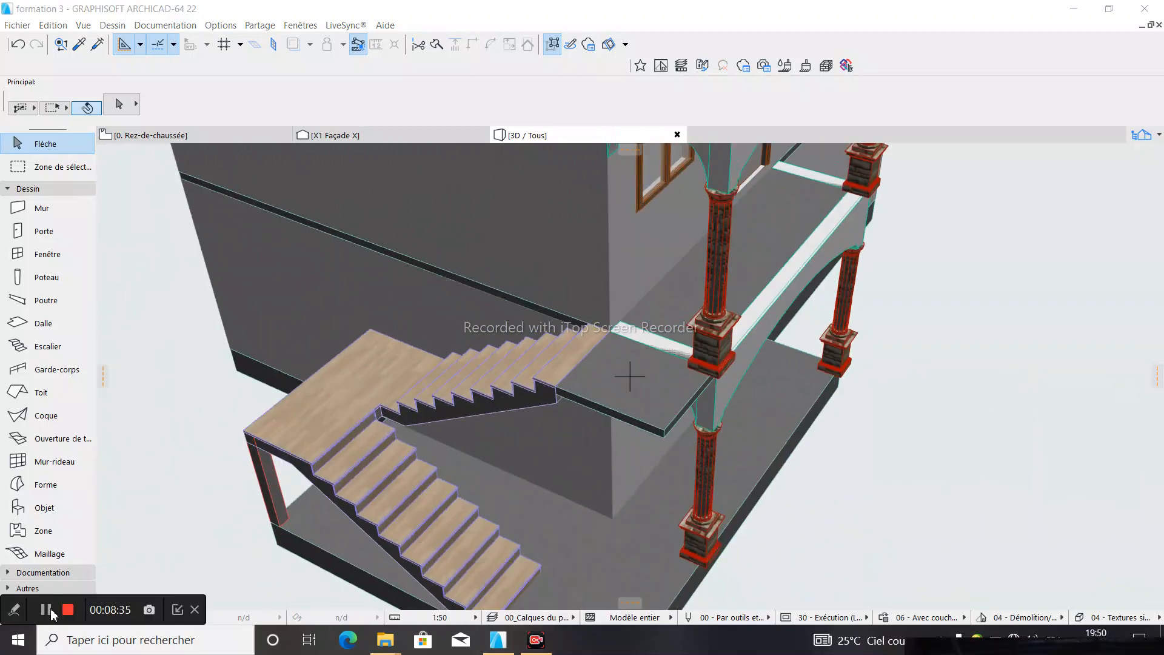
pyautogui.click(181, 610)
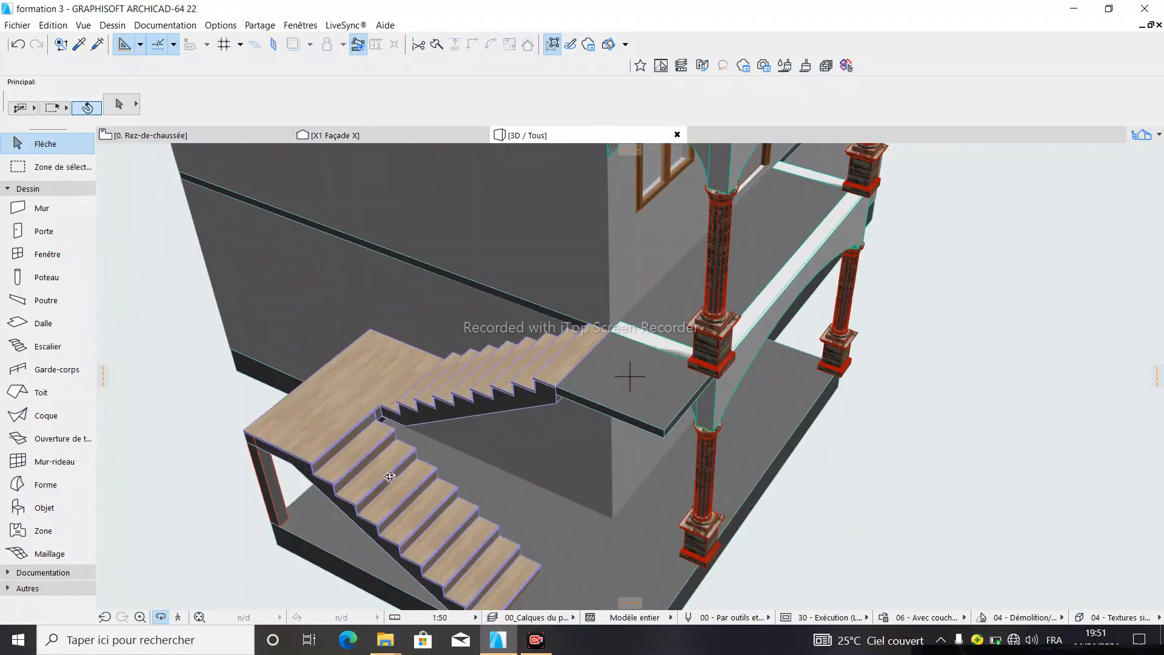
# Examine the tops of the upper storey's walls and the arch over the balcony in 3D
pyautogui.scroll(-8, 390, 476)
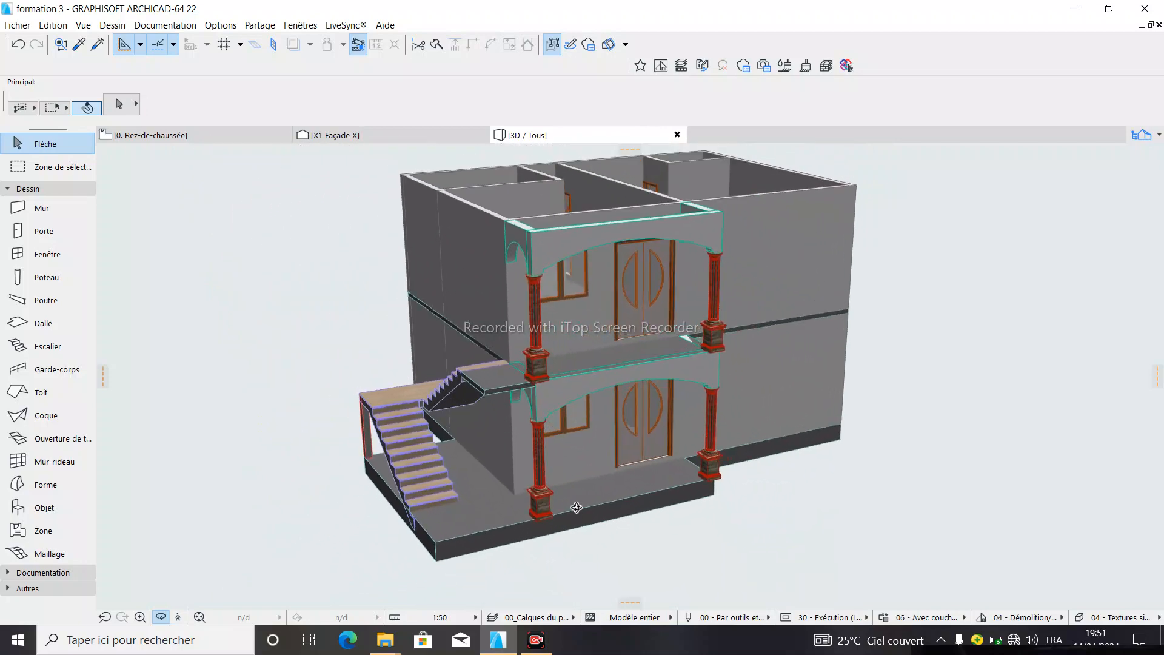
pyautogui.scroll(-2, 576, 507)
pyautogui.scroll(6, 580, 357)
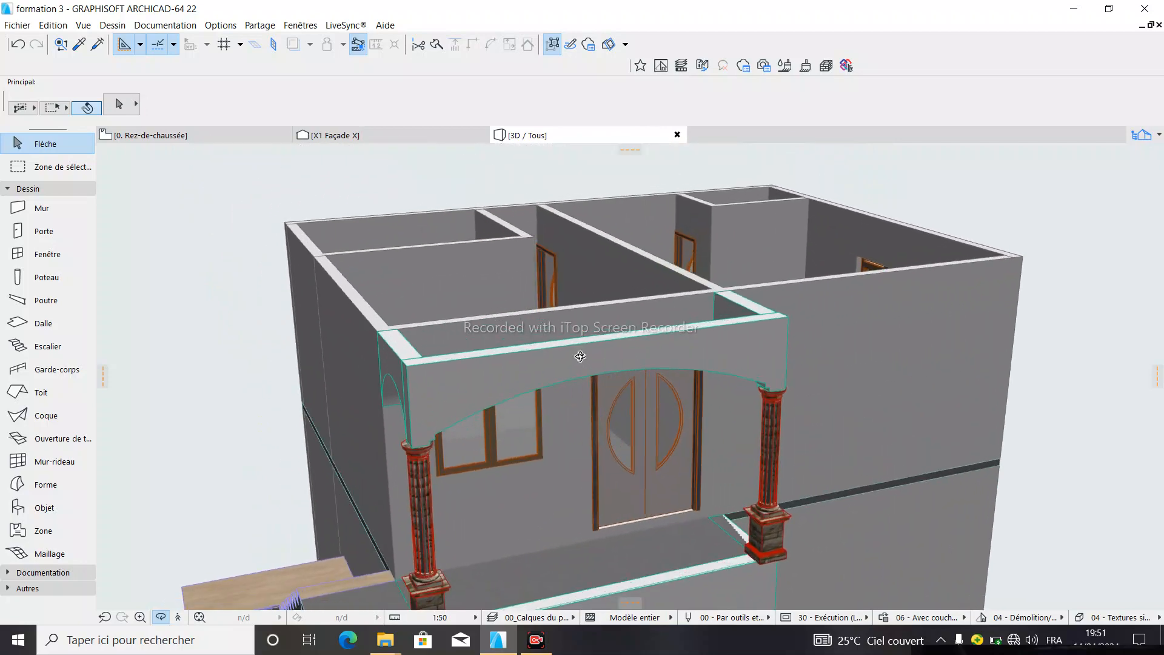
pyautogui.moveTo(580, 356); pyautogui.dragTo(595, 384)
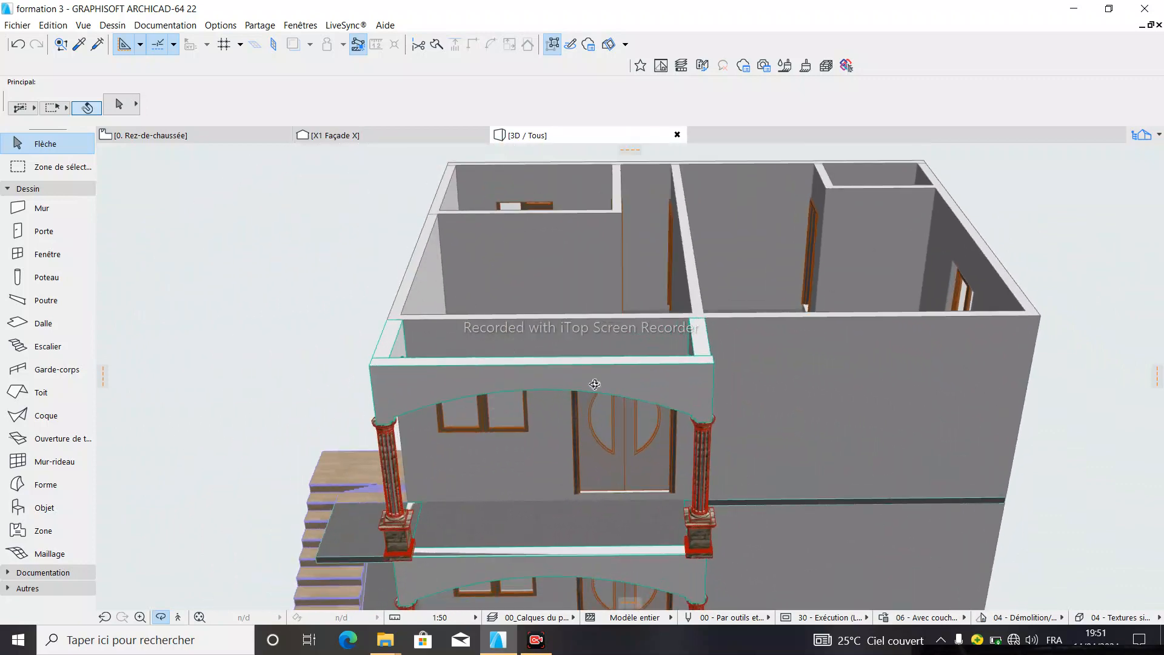
pyautogui.moveTo(446, 314); pyautogui.dragTo(351, 356)
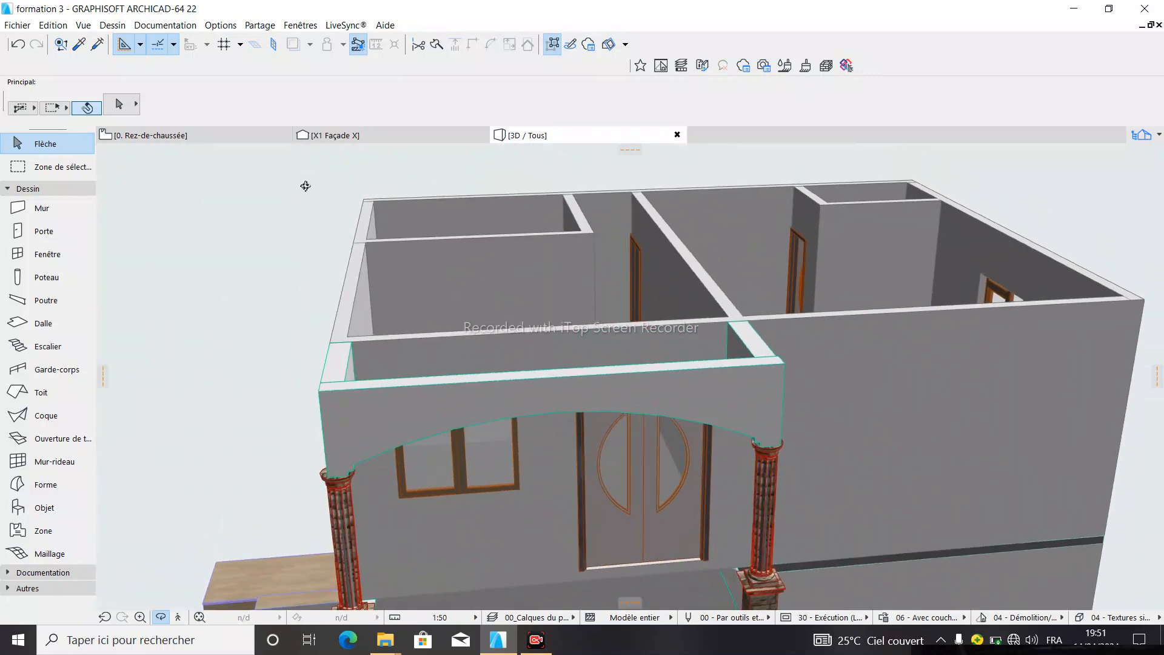
# Open the 1er étage floor plan with the upper storey's walls in view
pyautogui.click(231, 139)
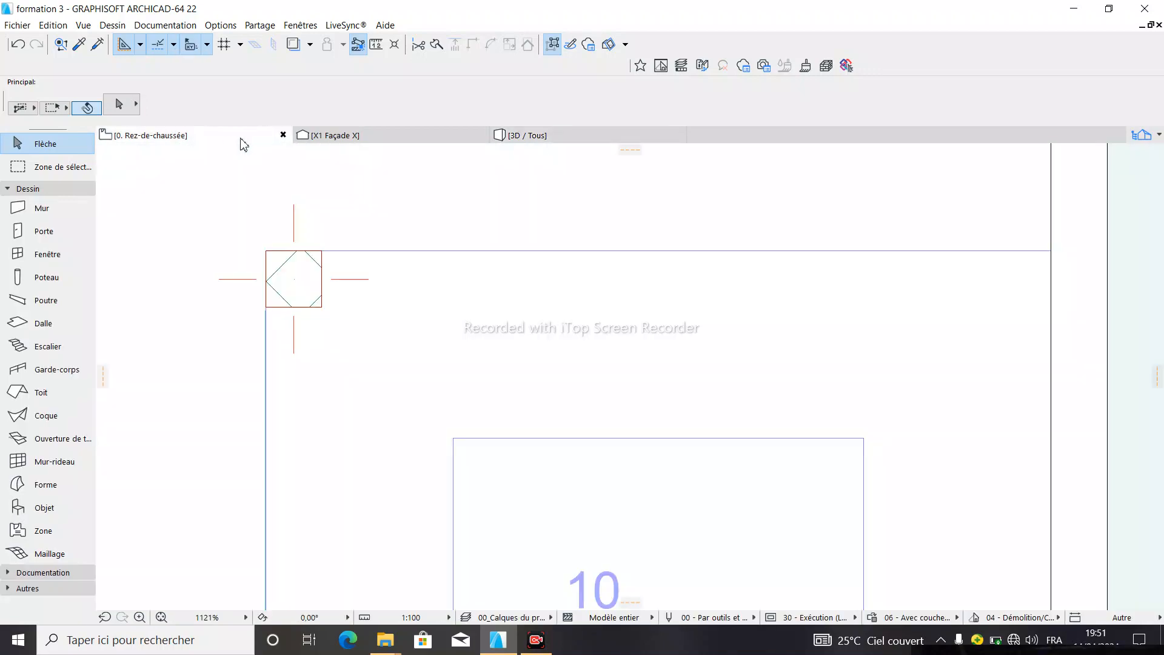
pyautogui.click(1159, 140)
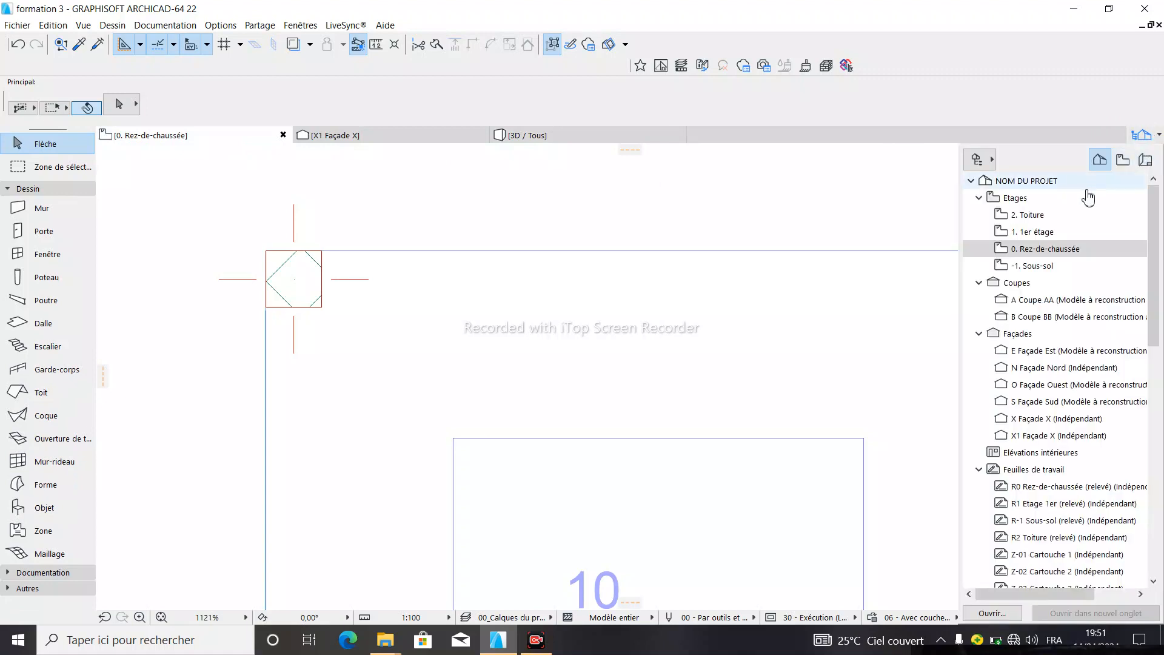
pyautogui.doubleClick(1039, 234)
pyautogui.scroll(-10, 425, 400)
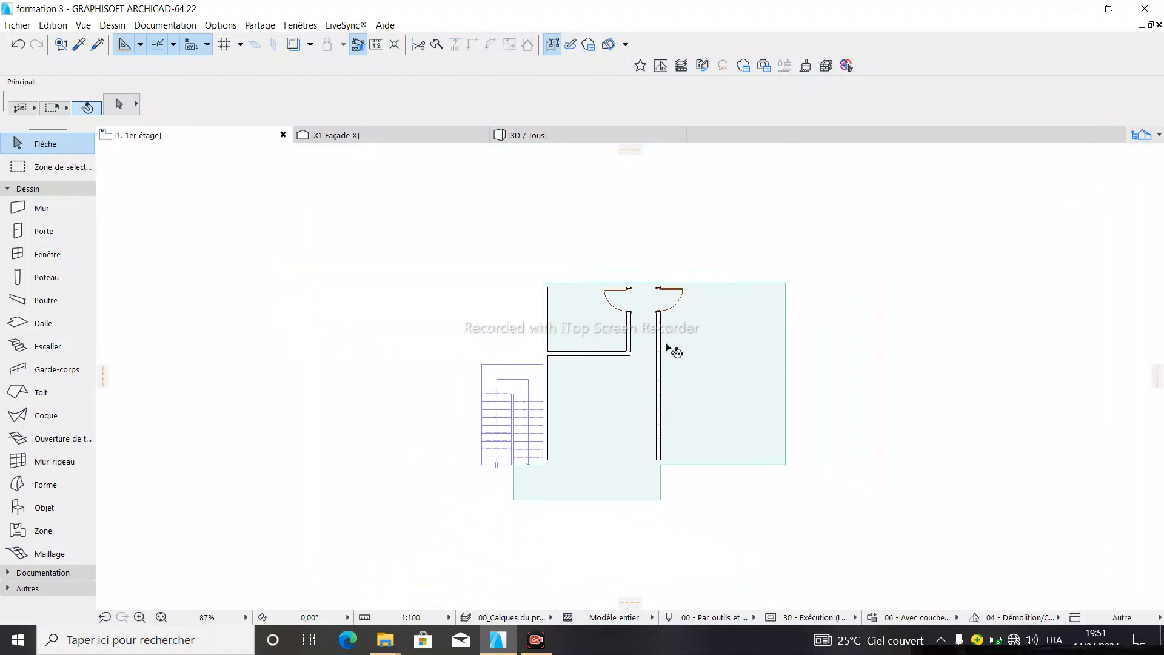
pyautogui.scroll(2, 782, 328)
pyautogui.scroll(-2, 576, 297)
pyautogui.scroll(-1, 576, 297)
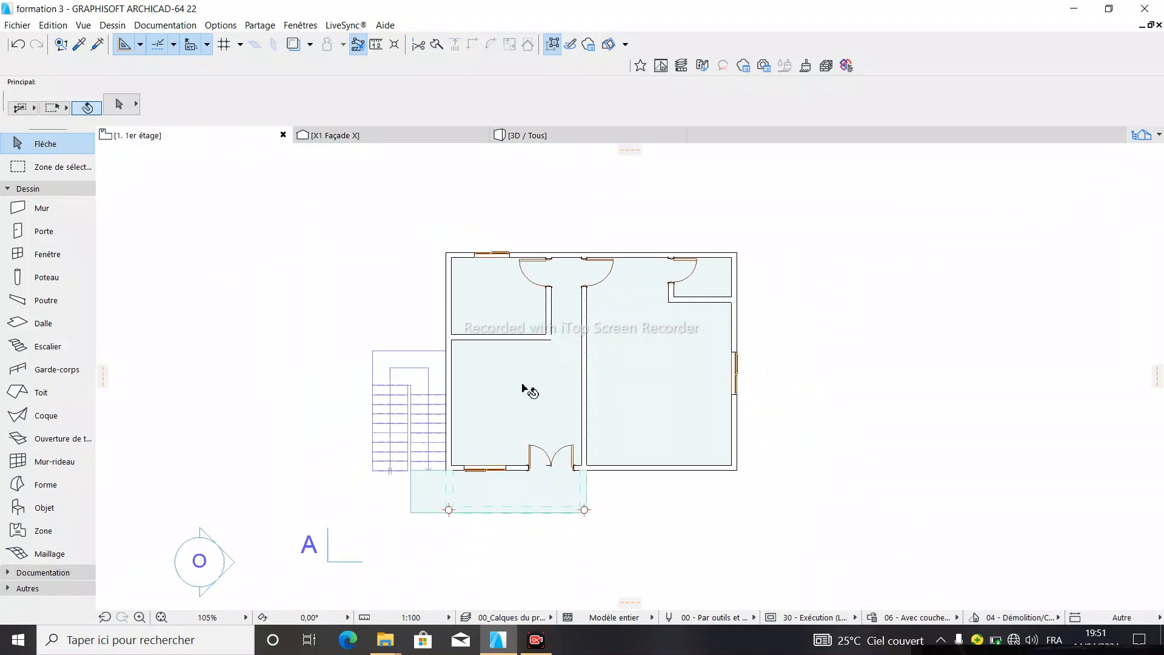
pyautogui.scroll(5, 510, 267)
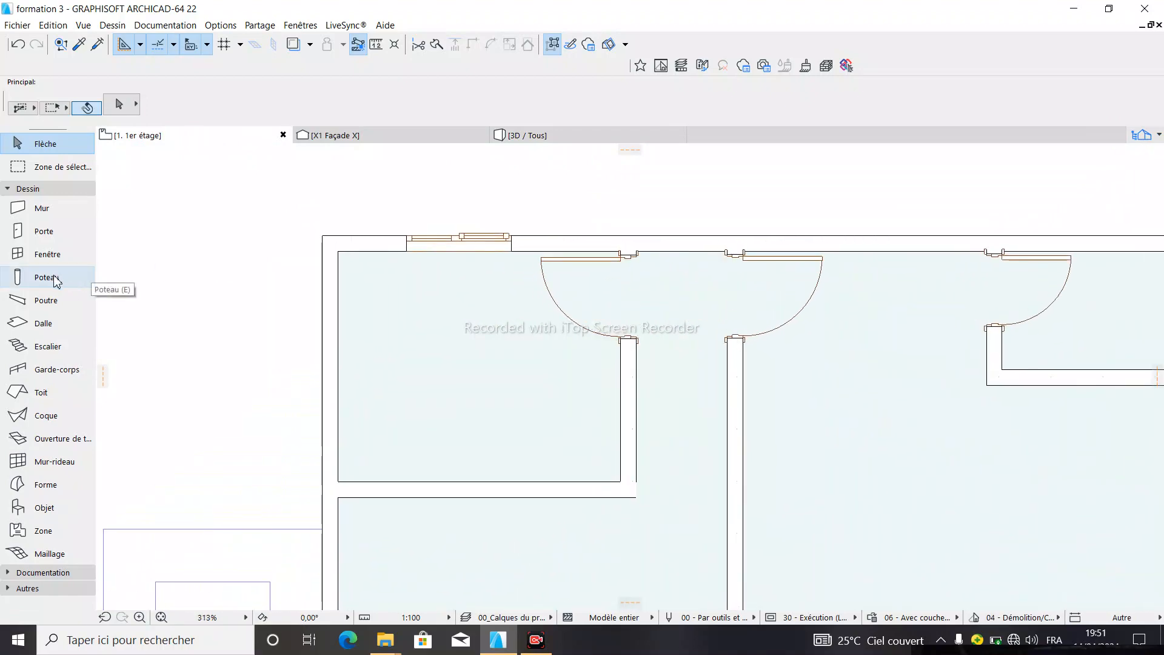
# For the 1er étage plan, set the default beam to a height of 0,20 and a width of 0,15
pyautogui.doubleClick(54, 278)
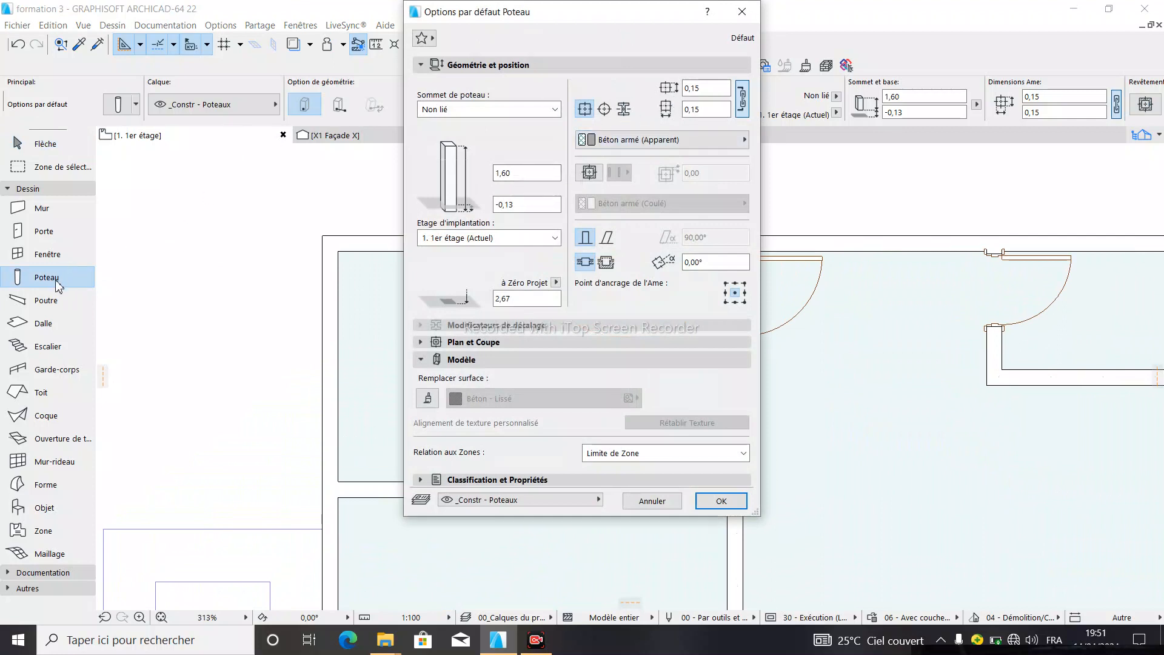
pyautogui.click(743, 12)
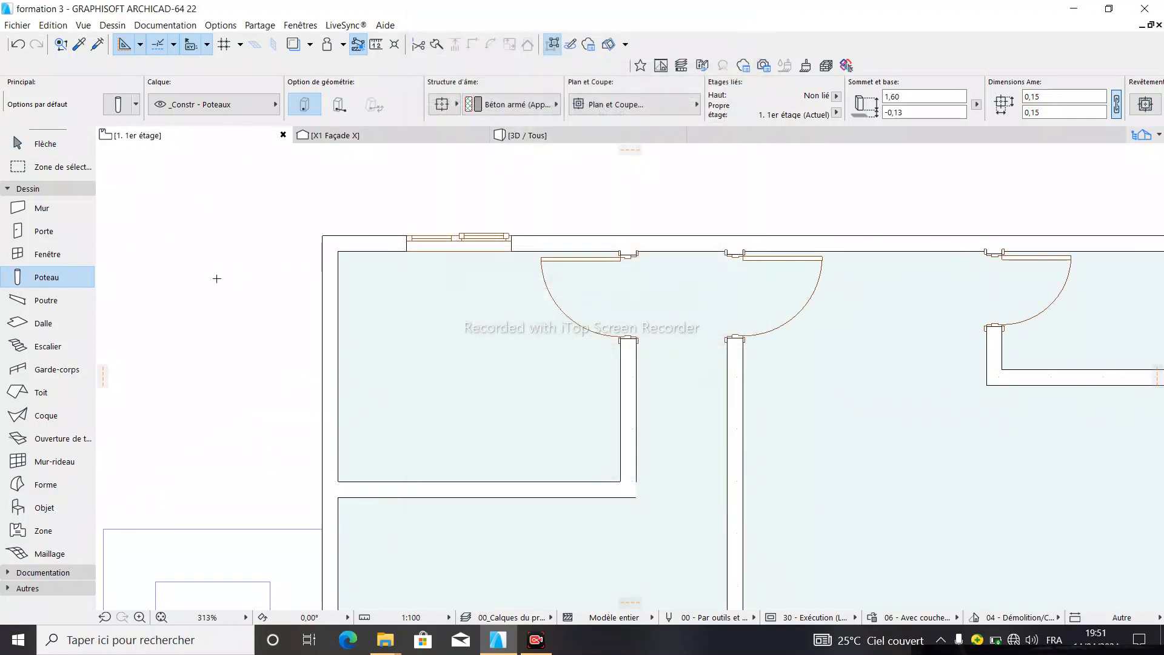
pyautogui.doubleClick(53, 301)
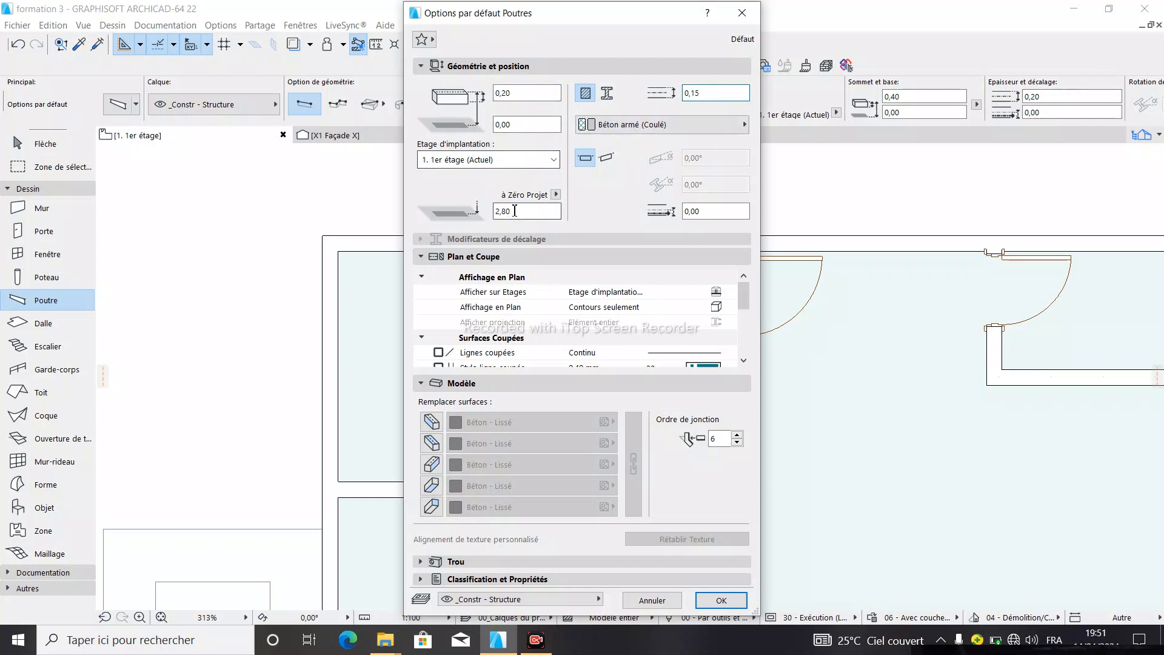
pyautogui.click(720, 600)
pyautogui.scroll(-5, 304, 289)
pyautogui.scroll(5, 325, 436)
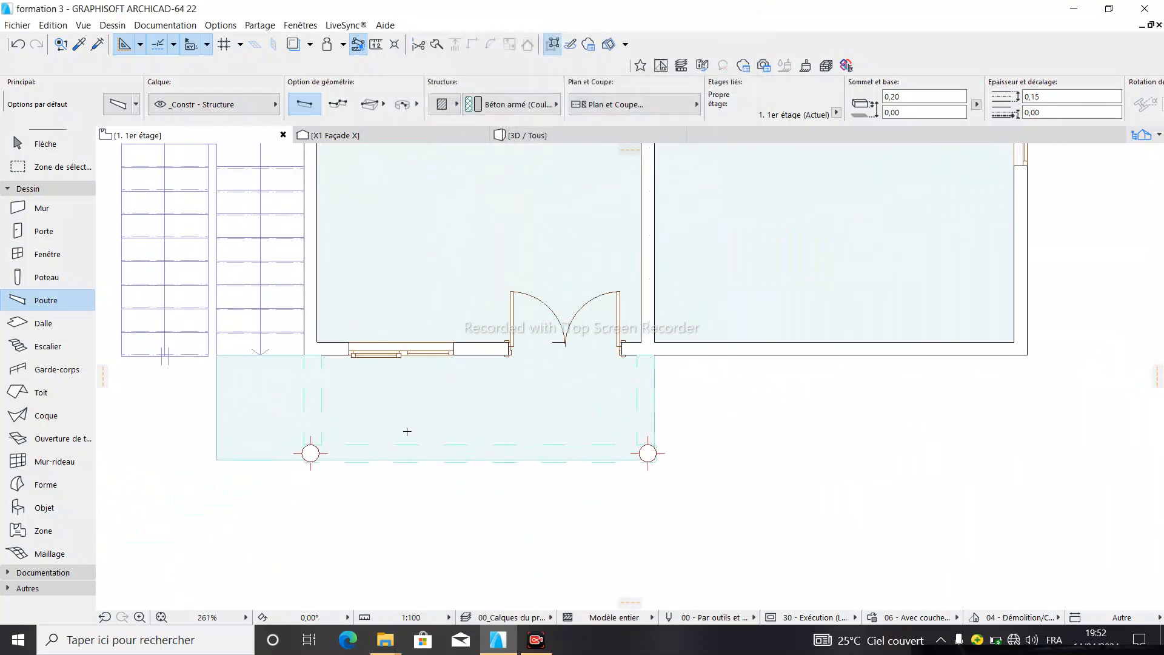
# Draw a beam about 8,30 long along the front wall's outer face, from the stair-side corner to the opposite corner
pyautogui.scroll(-2, 407, 431)
pyautogui.scroll(9, 358, 371)
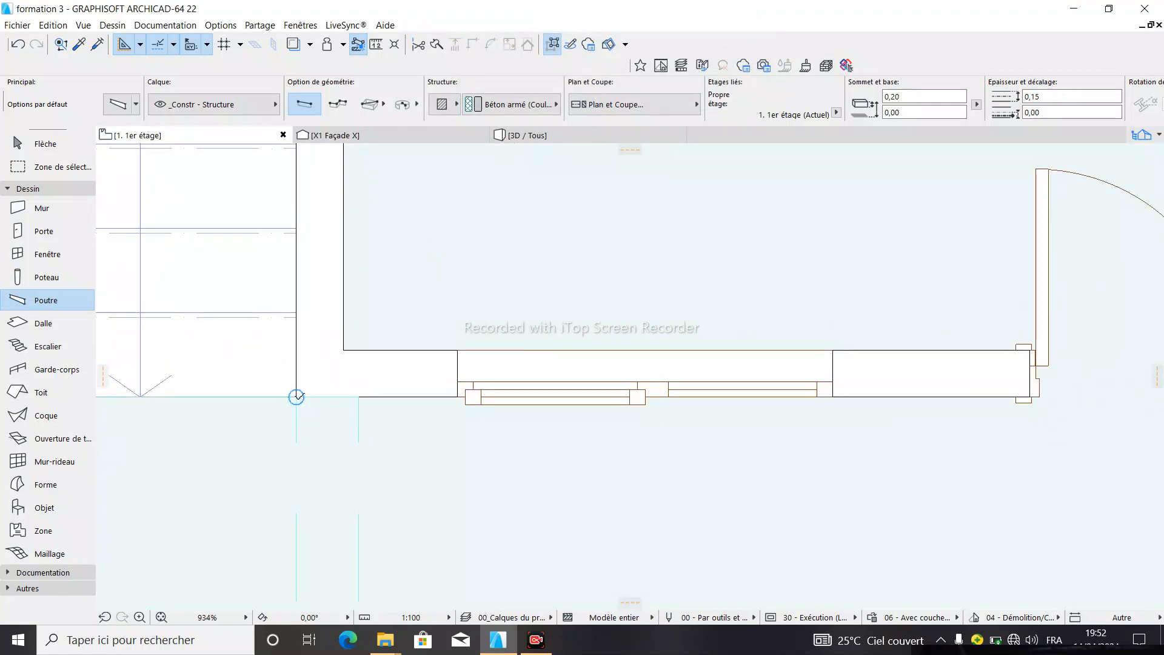
pyautogui.scroll(-4, 296, 397)
pyautogui.click(296, 397)
pyautogui.scroll(-3, 416, 395)
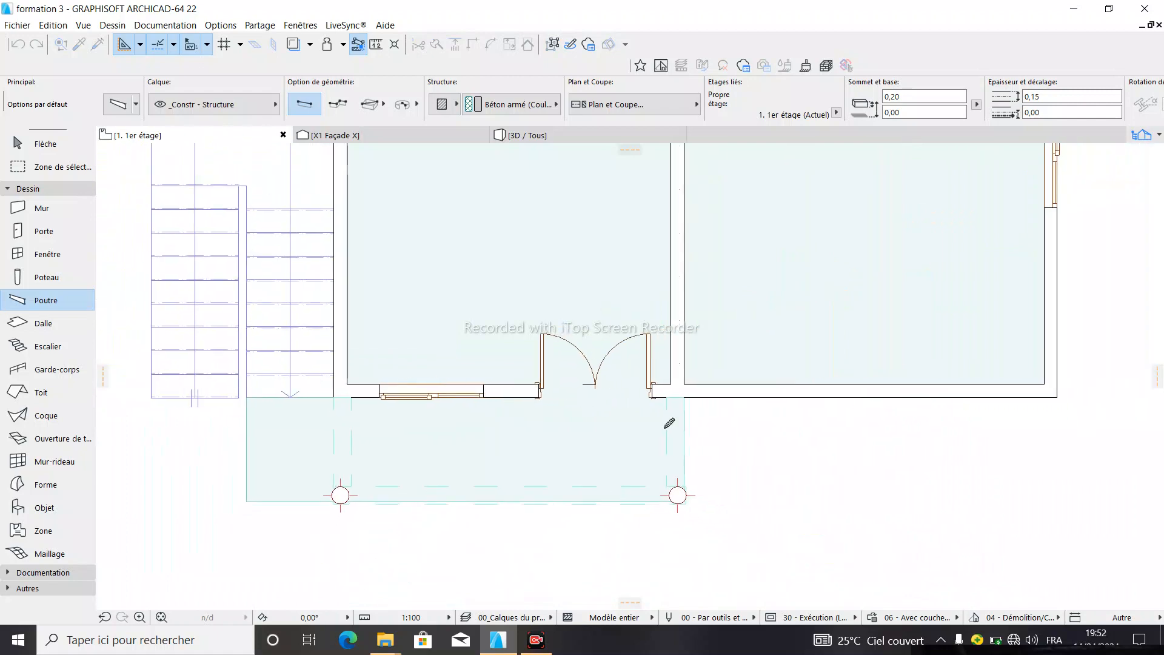
pyautogui.scroll(6, 1070, 315)
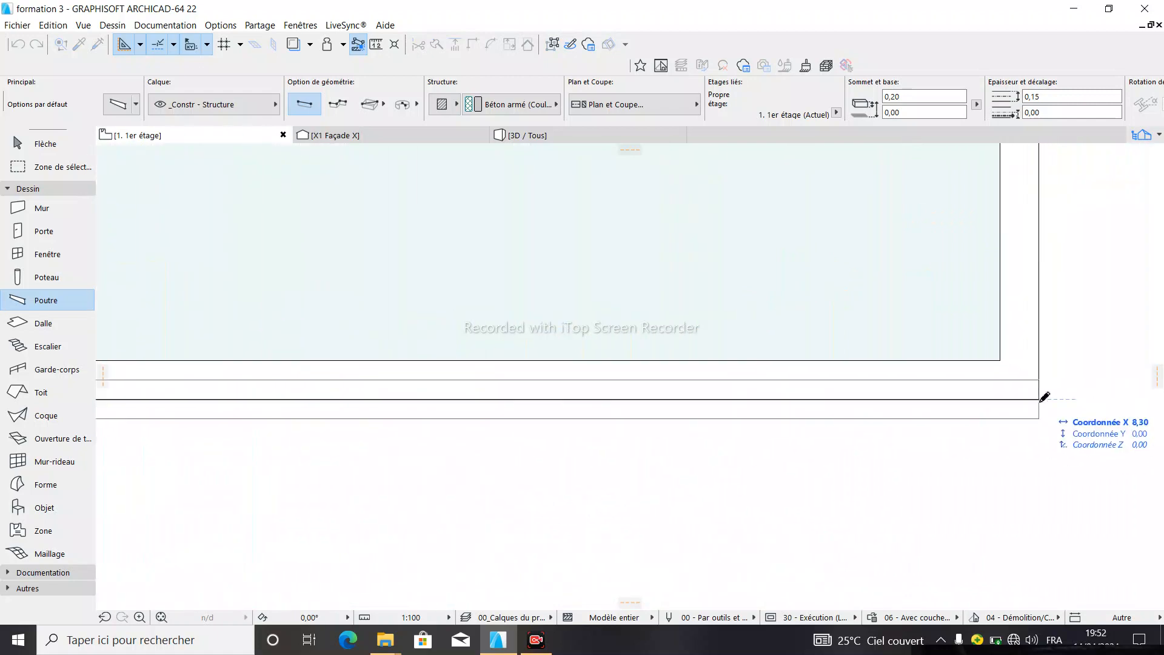
pyautogui.click(1044, 397)
pyautogui.press('Escape')
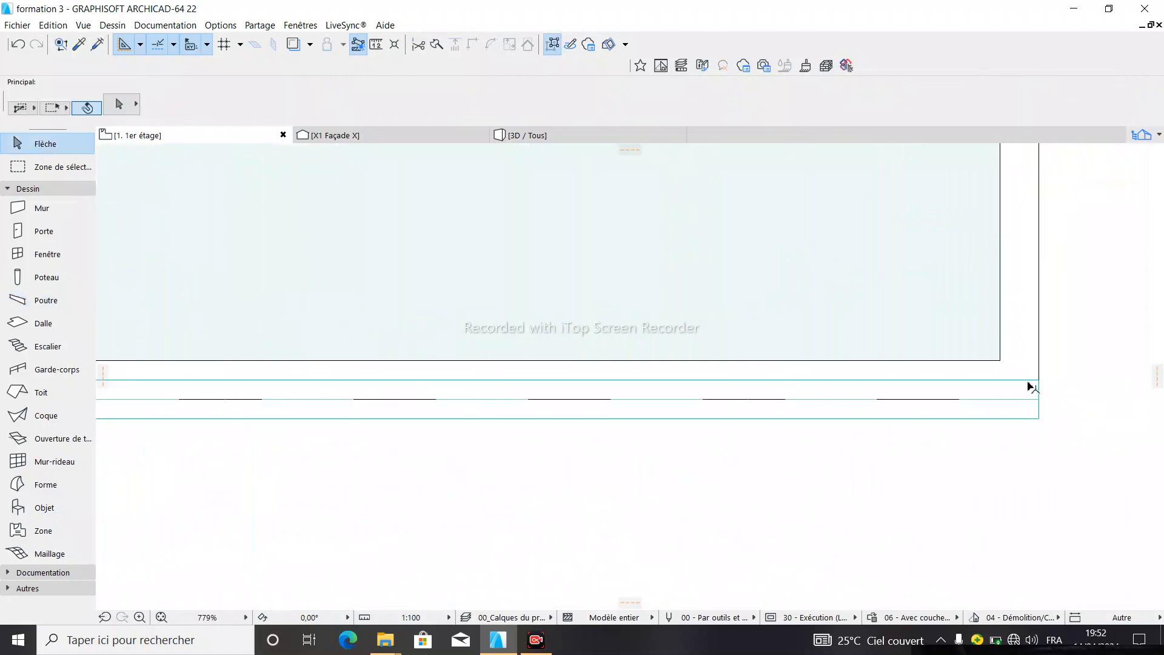
pyautogui.click(1029, 382)
pyautogui.click(1029, 416)
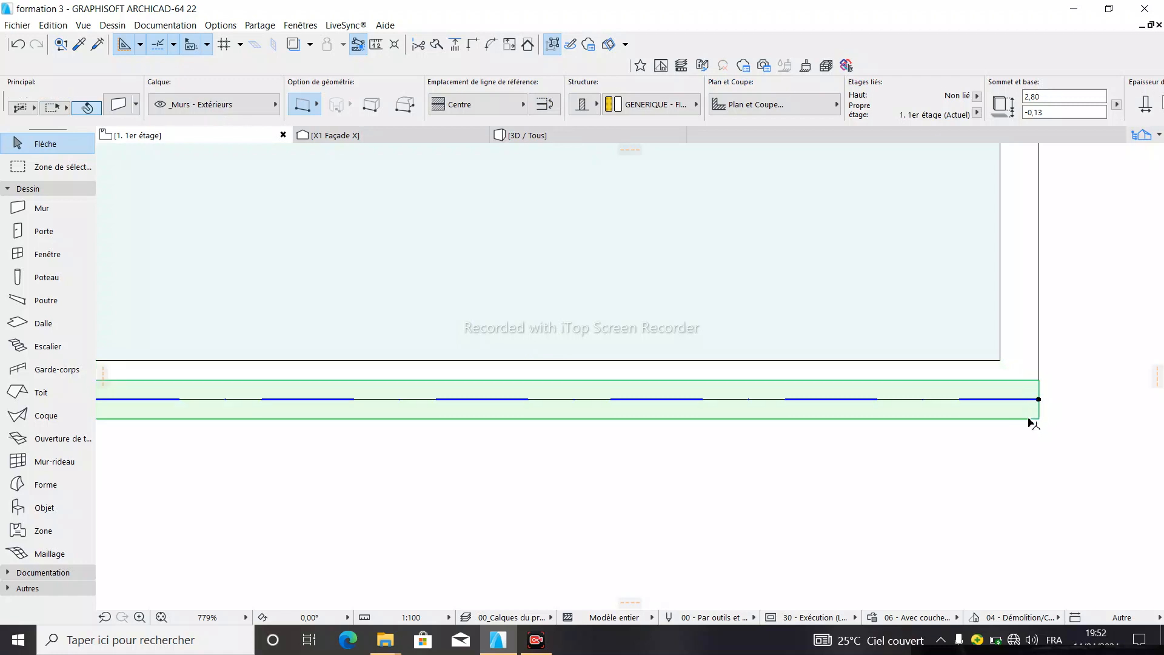
pyautogui.scroll(3, 1040, 383)
pyautogui.click(1042, 381)
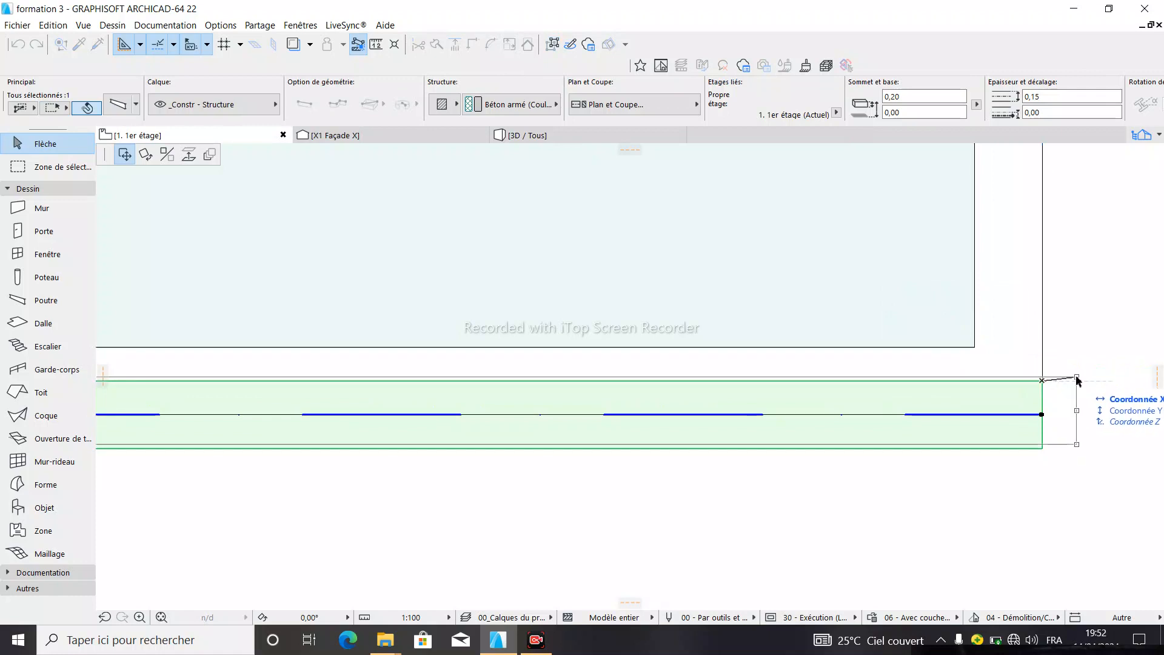
pyautogui.scroll(-4, 1079, 381)
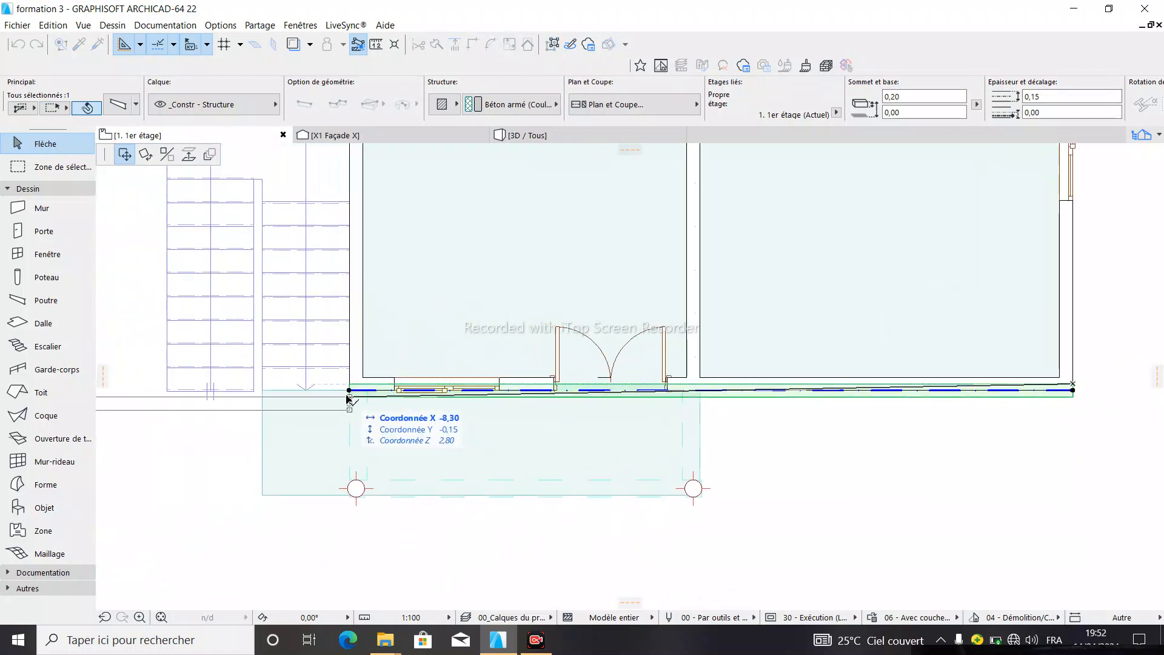
pyautogui.scroll(2, 1096, 375)
pyautogui.scroll(3, 1091, 382)
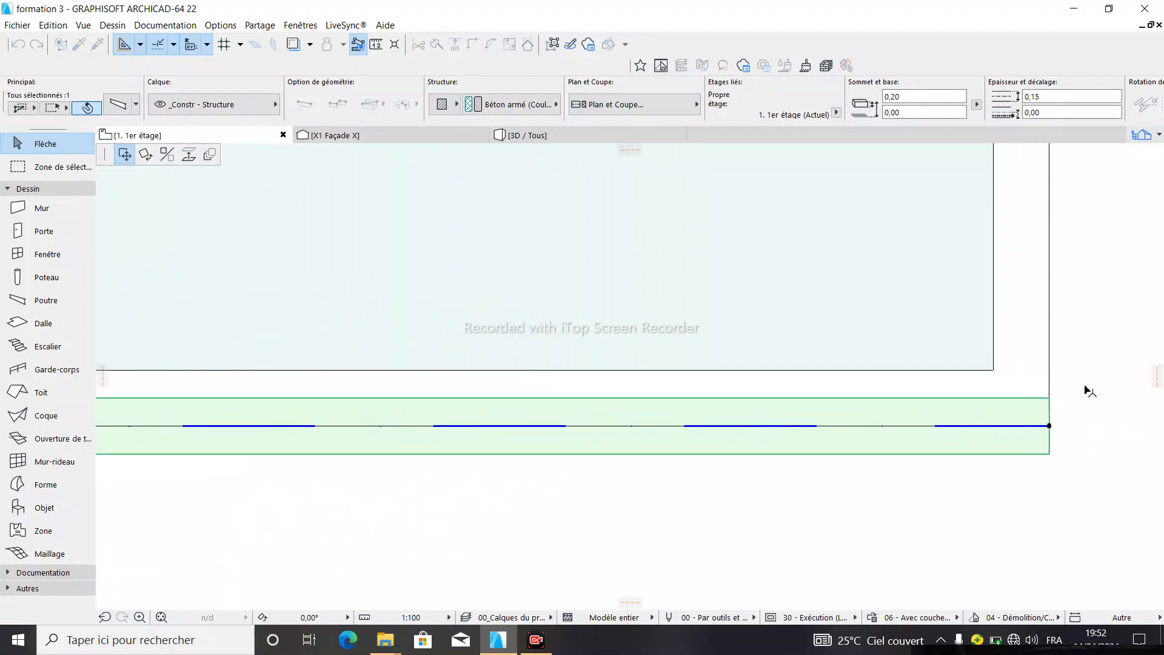
# Move the front beam 0,08 inward so its outer edge lines up with the front wall's outer face
pyautogui.click(1017, 521)
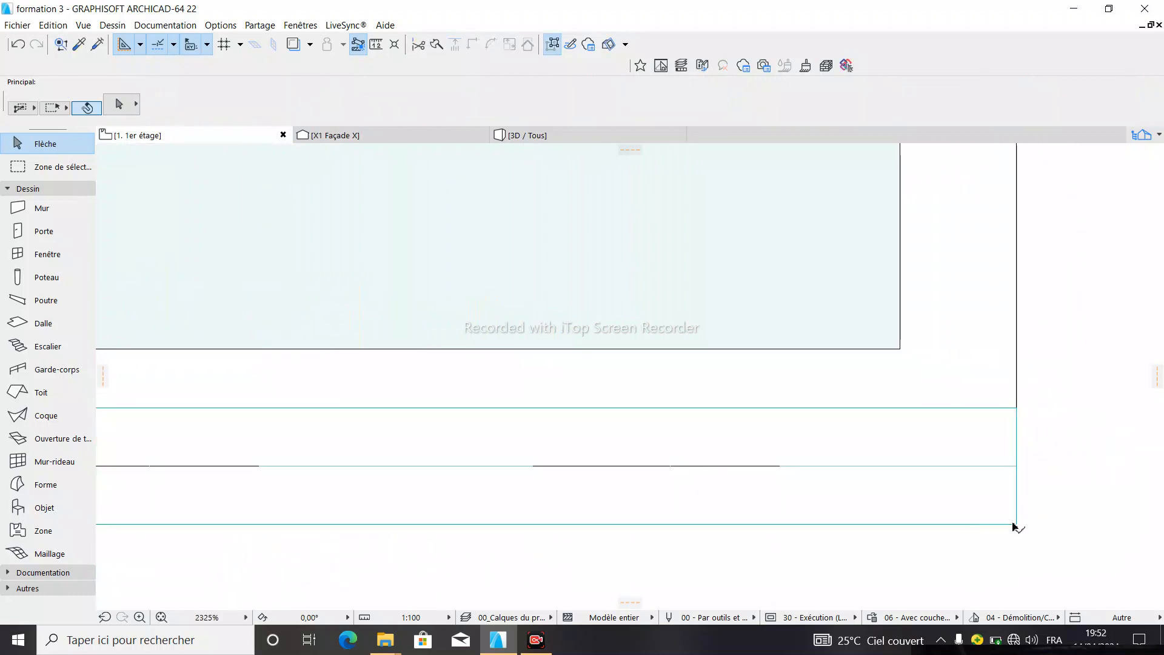
pyautogui.click(1017, 524)
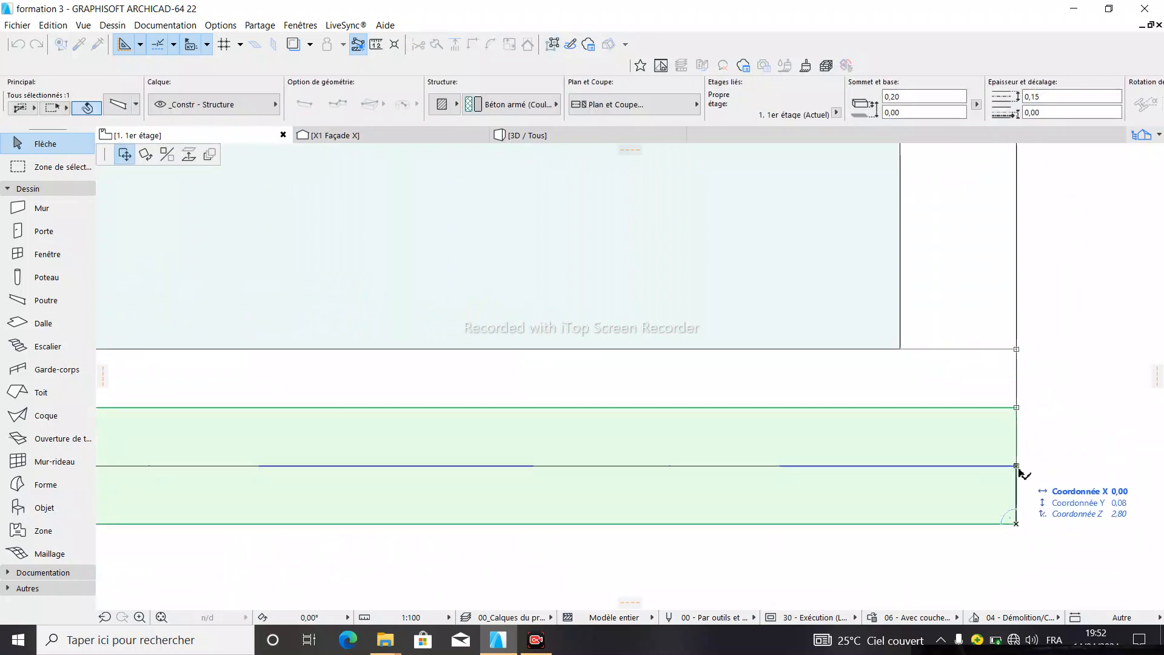
pyautogui.click(1017, 467)
pyautogui.press('Escape')
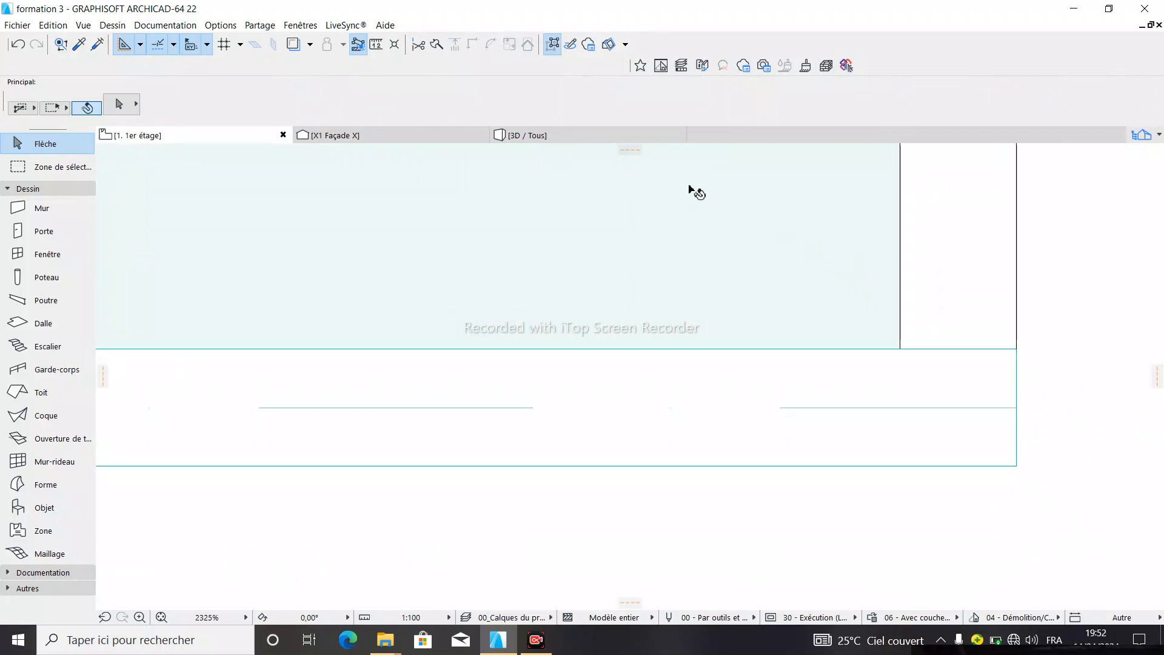
# Open the 3D view at the beam's end, where the front wall's far corner meets the upper floor slab
pyautogui.click(577, 140)
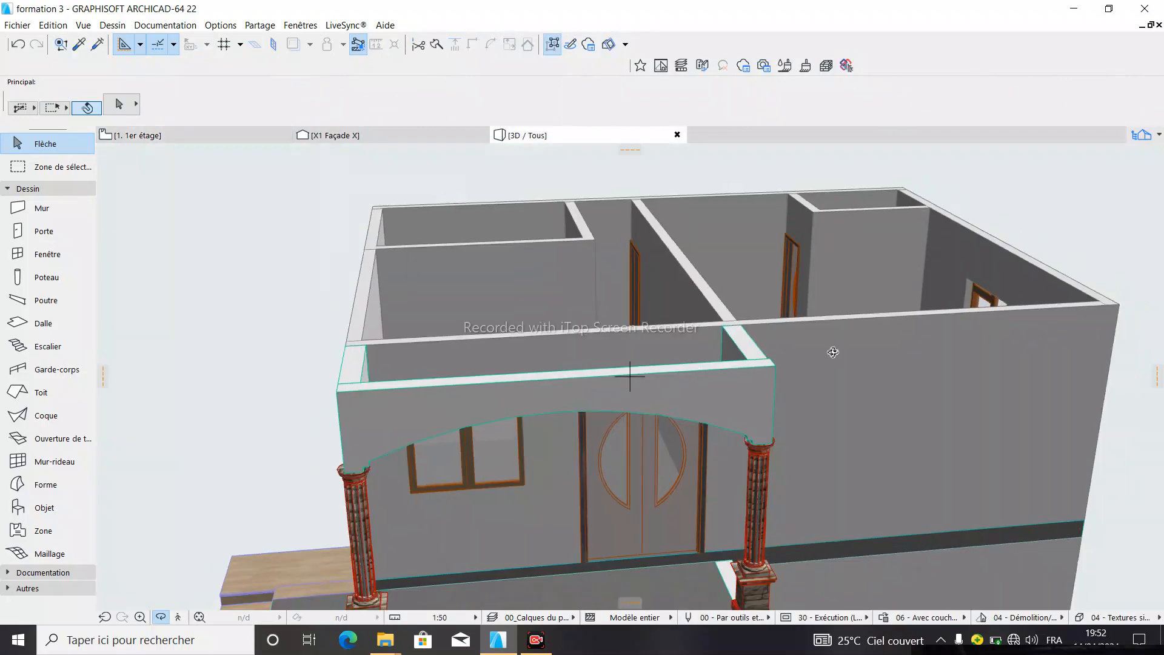
pyautogui.scroll(-8, 315, 351)
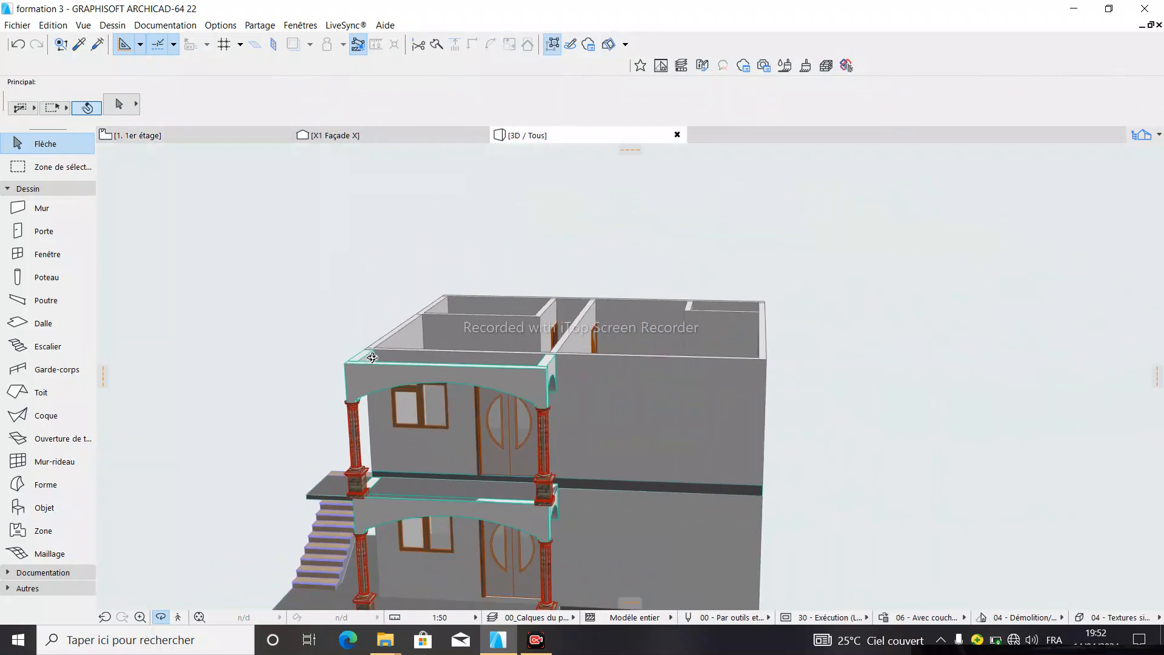
pyautogui.scroll(-2, 372, 357)
pyautogui.scroll(10, 625, 422)
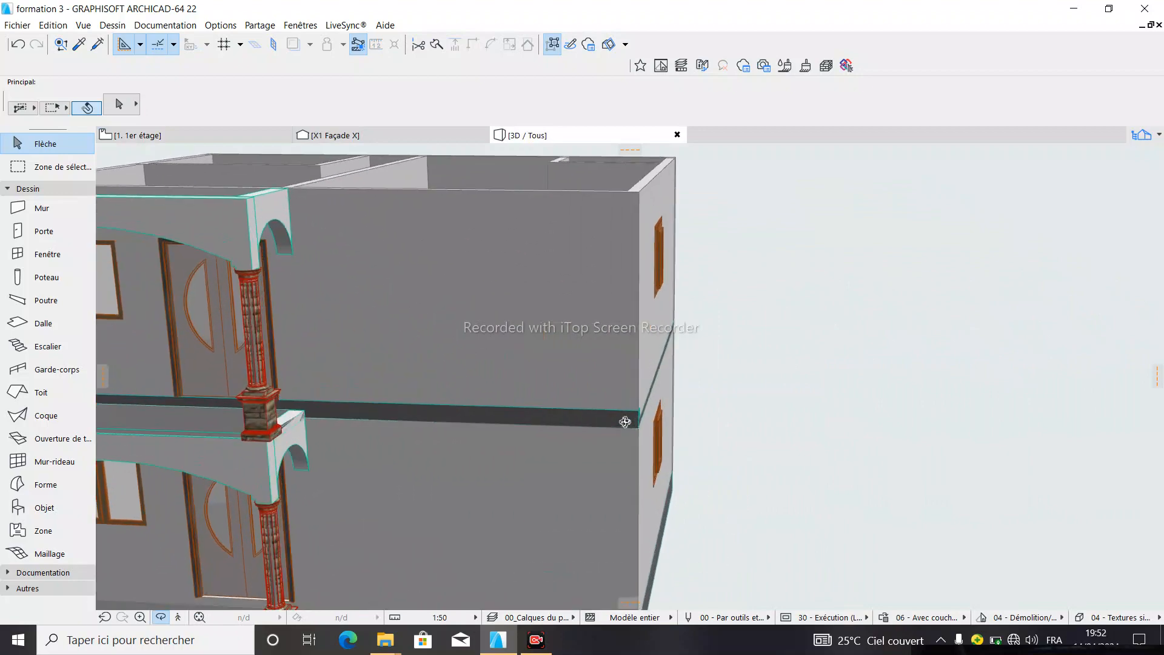
pyautogui.scroll(-3, 625, 421)
pyautogui.scroll(4, 625, 421)
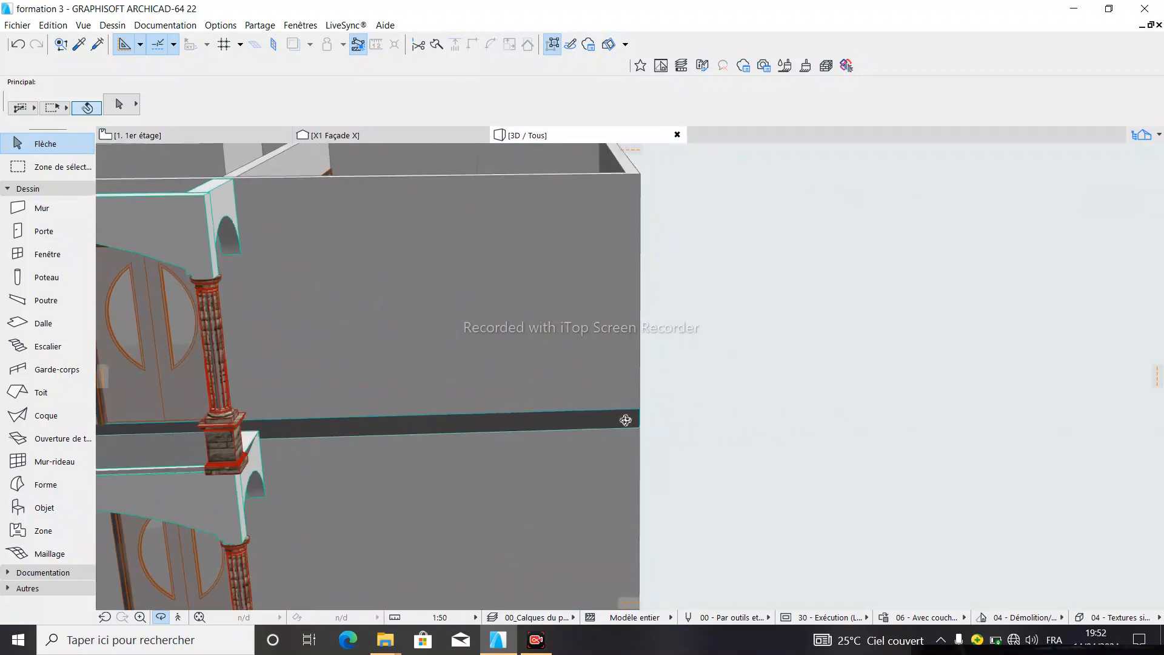
pyautogui.press('Escape')
pyautogui.click(630, 423)
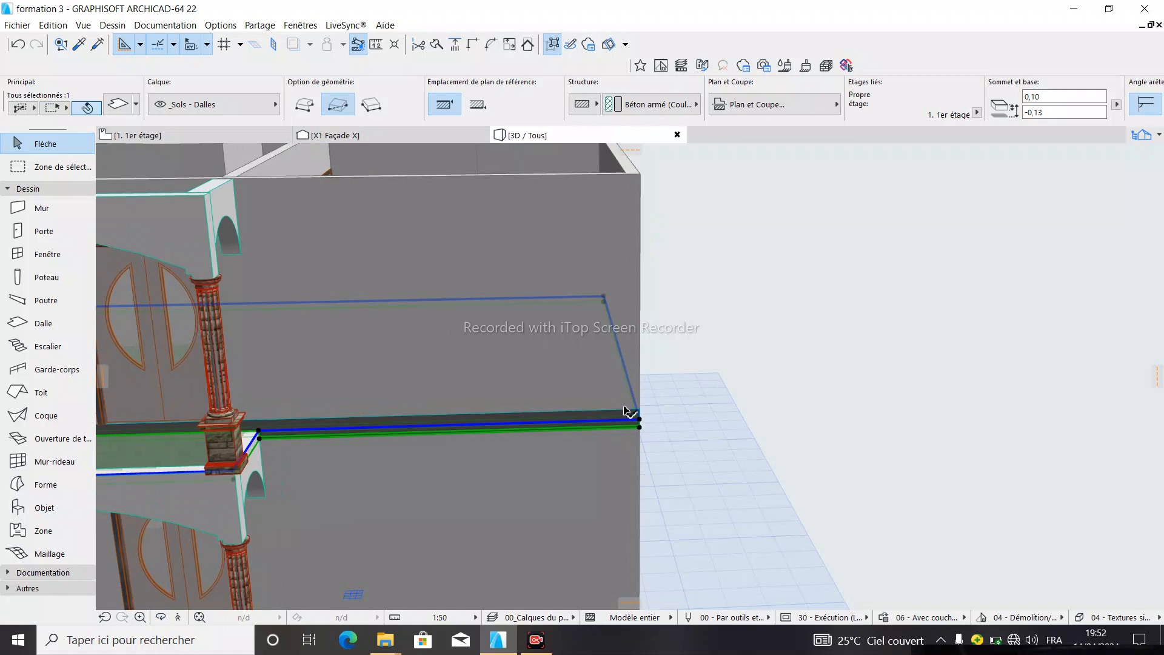
pyautogui.press('Escape')
pyautogui.scroll(2, 642, 410)
pyautogui.click(636, 409)
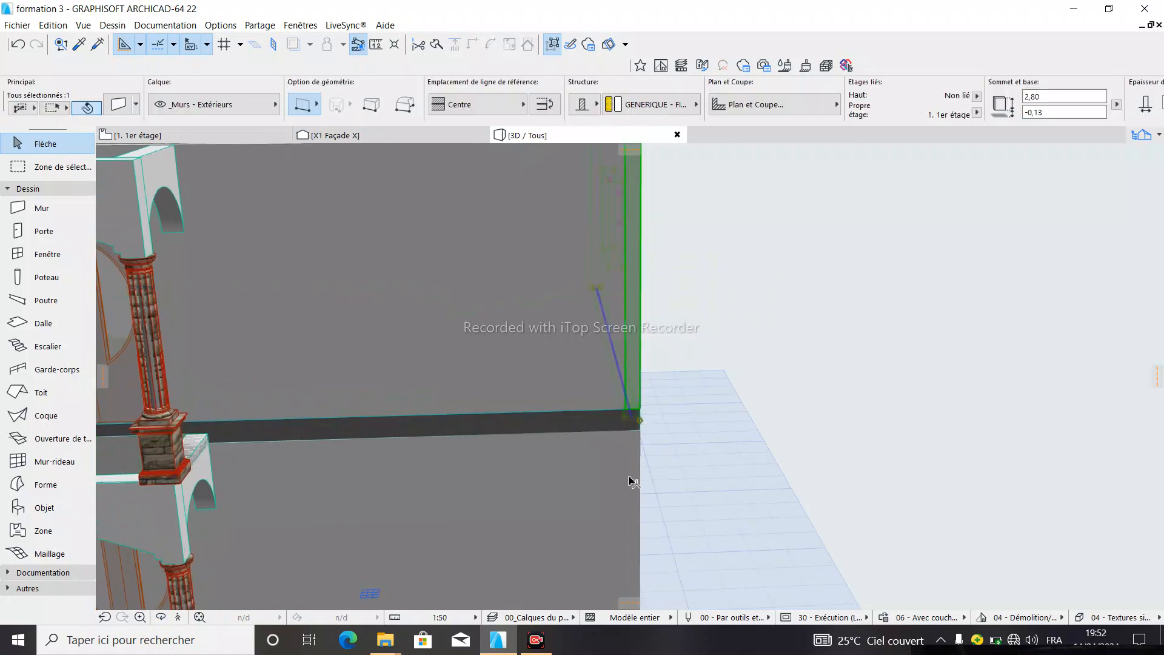
pyautogui.scroll(1, 630, 428)
pyautogui.press('Escape')
pyautogui.click(639, 429)
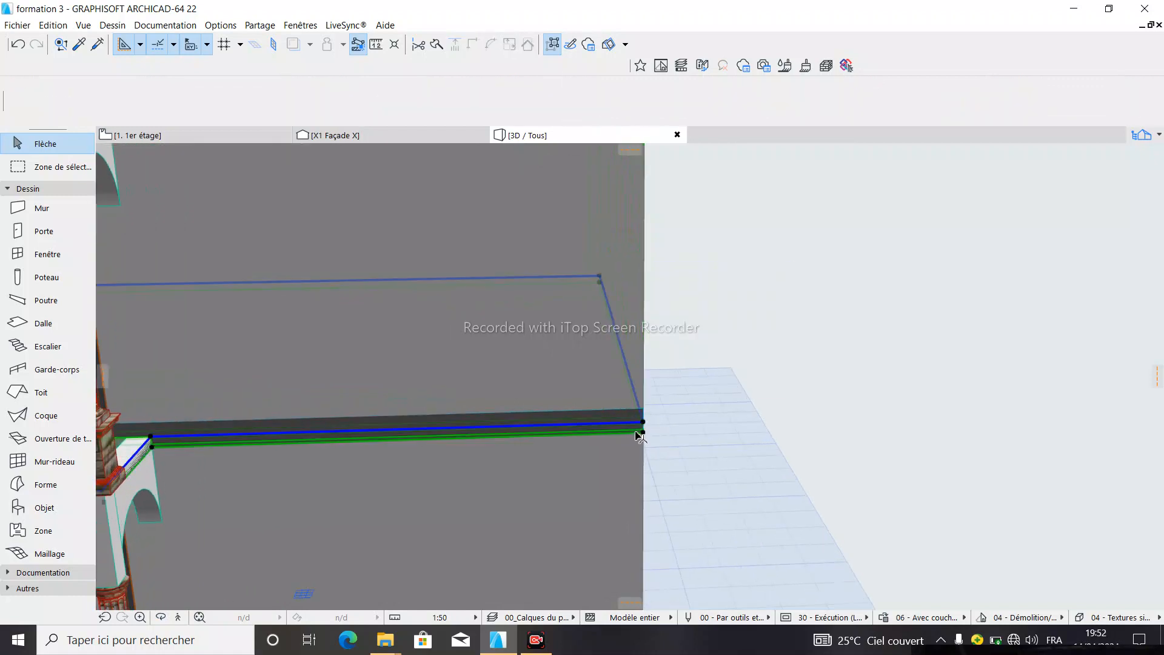
pyautogui.press('Escape')
pyautogui.scroll(2, 634, 394)
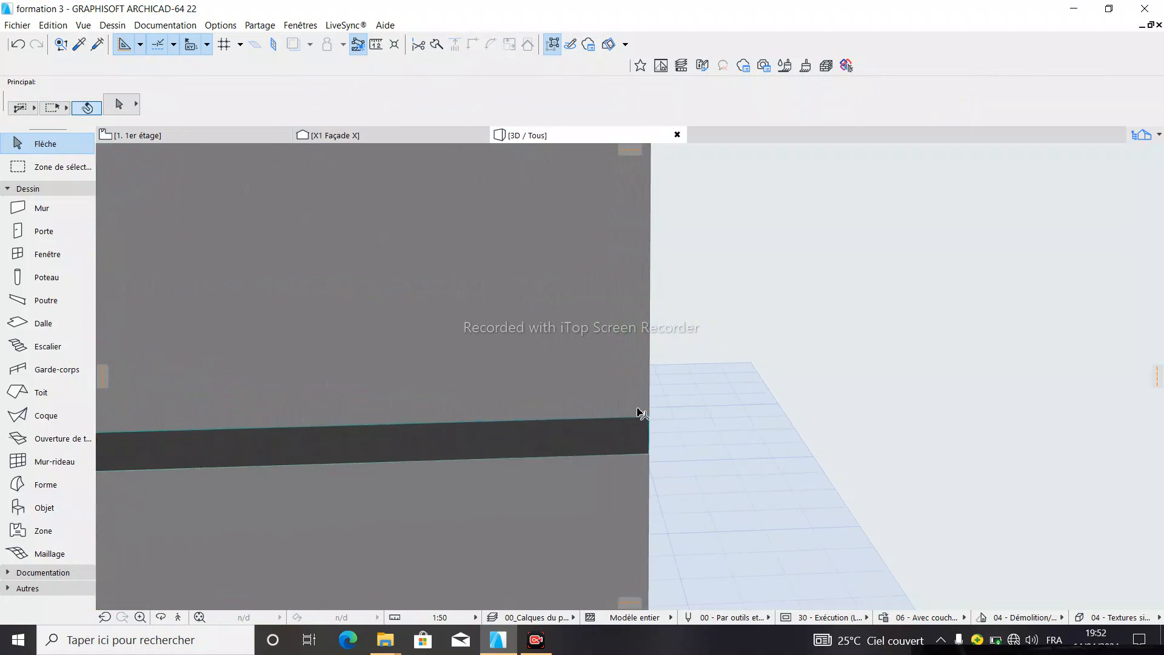
pyautogui.click(649, 472)
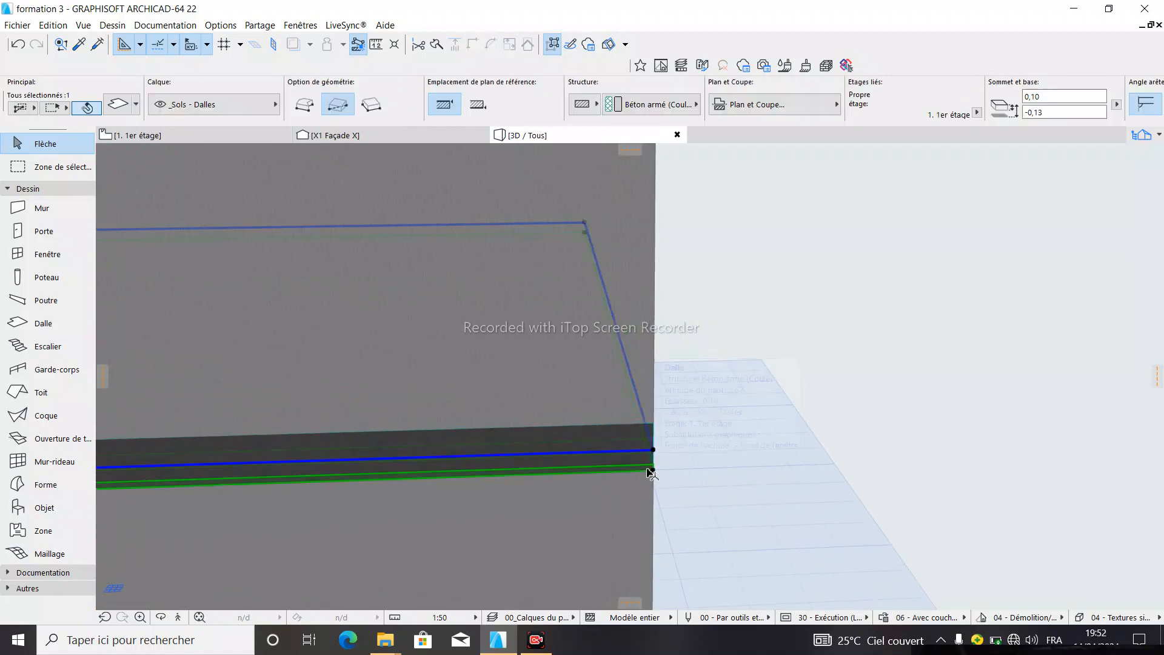
pyautogui.press('Escape')
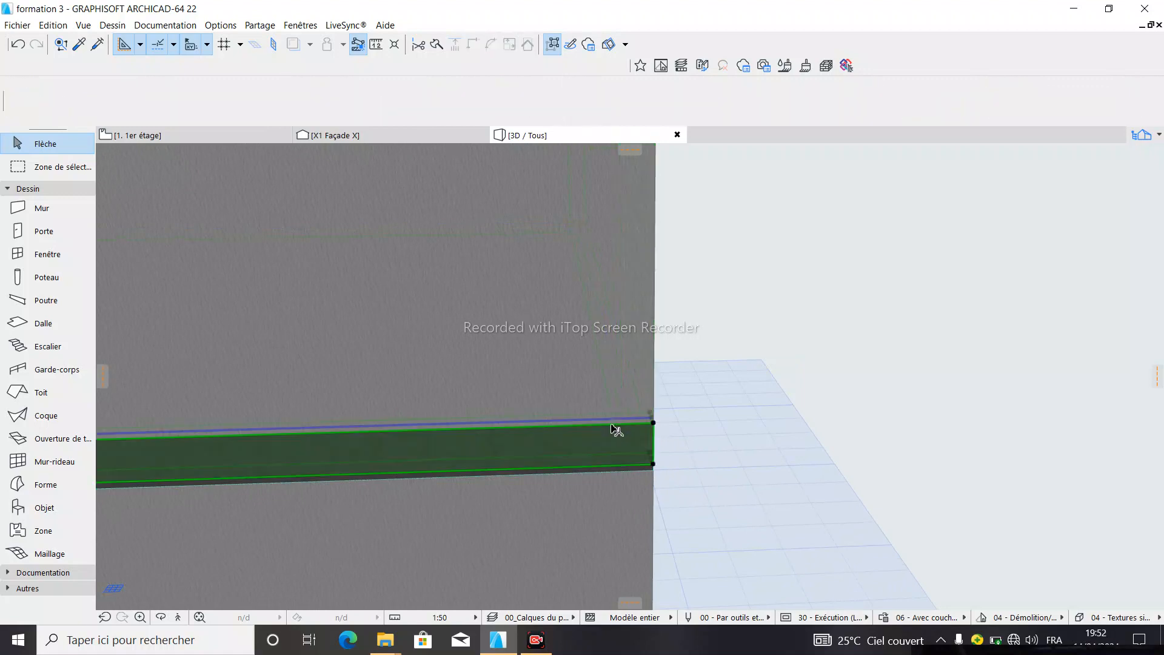
# Raise the front beam 2,87 vertically from the floor slab level to the top of the upper storey's front wall
pyautogui.click(603, 474)
pyautogui.scroll(-1, 598, 473)
pyautogui.scroll(1, 619, 447)
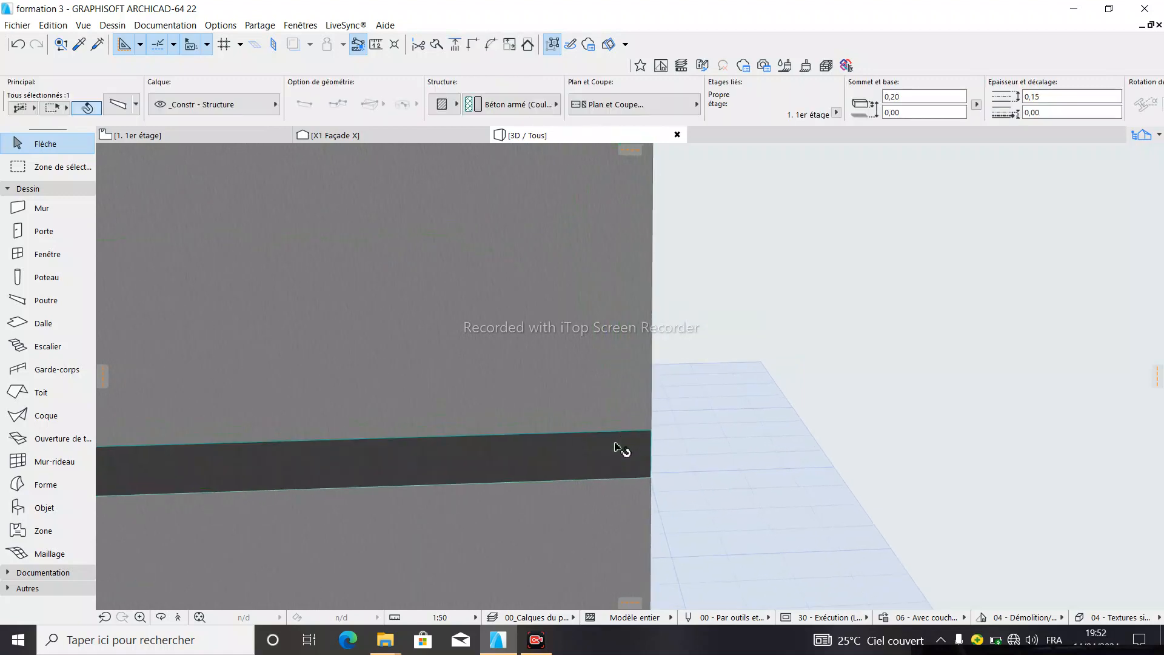
pyautogui.click(653, 477)
pyautogui.scroll(-3, 649, 460)
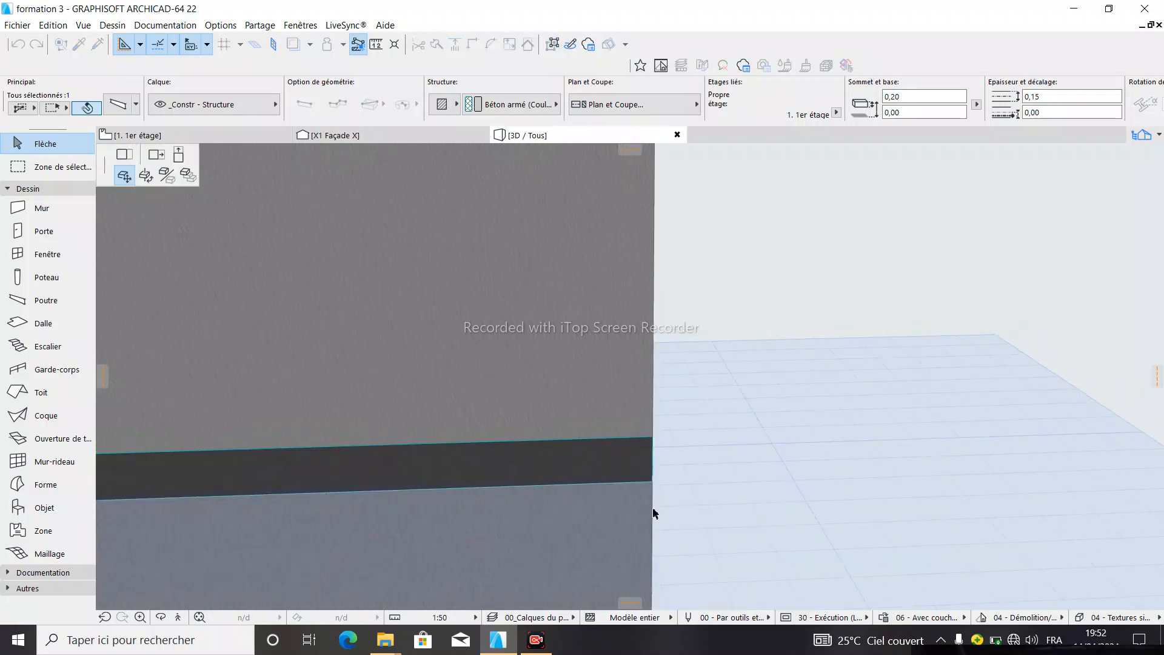
pyautogui.scroll(3, 647, 261)
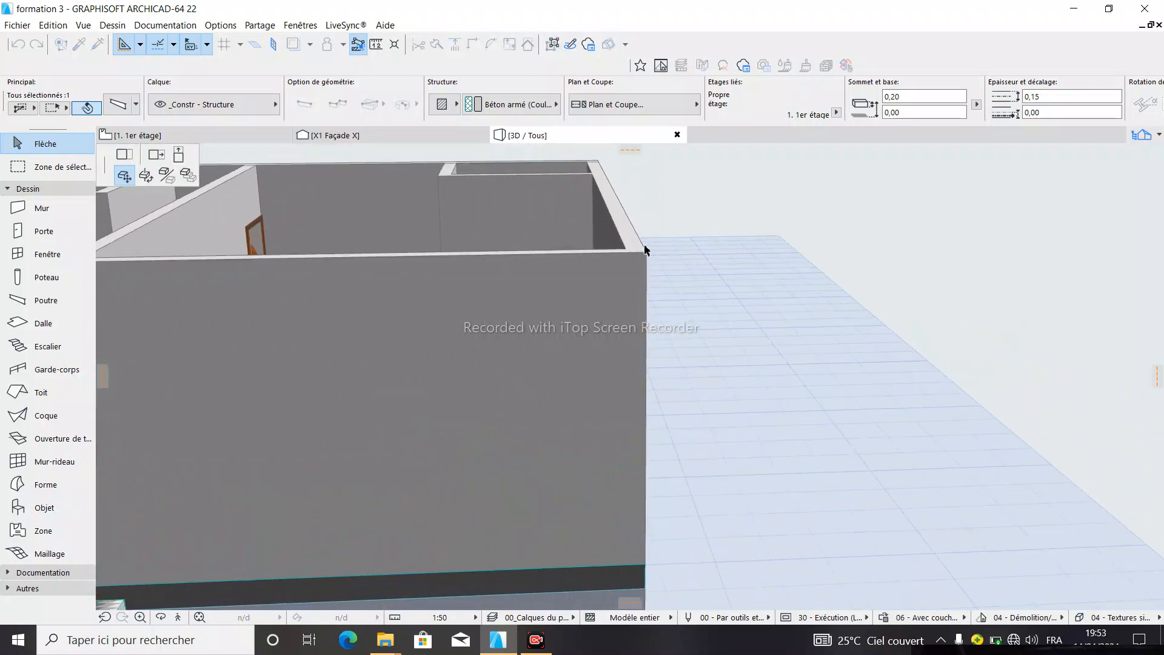
pyautogui.click(647, 261)
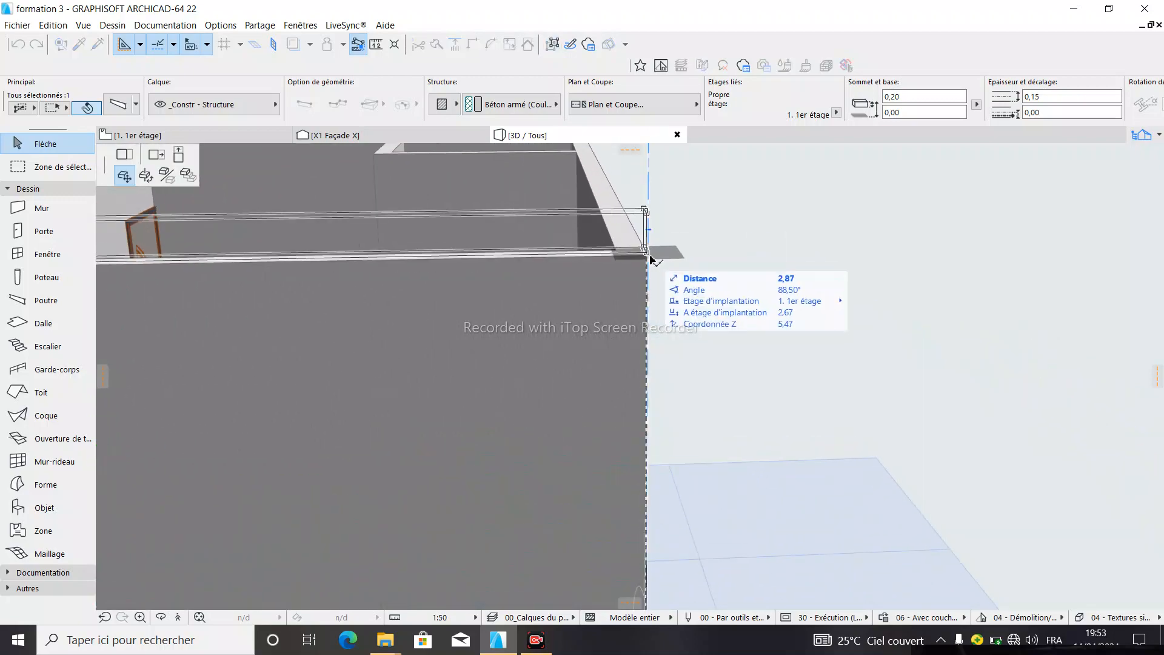
pyautogui.click(650, 260)
pyautogui.press('Escape')
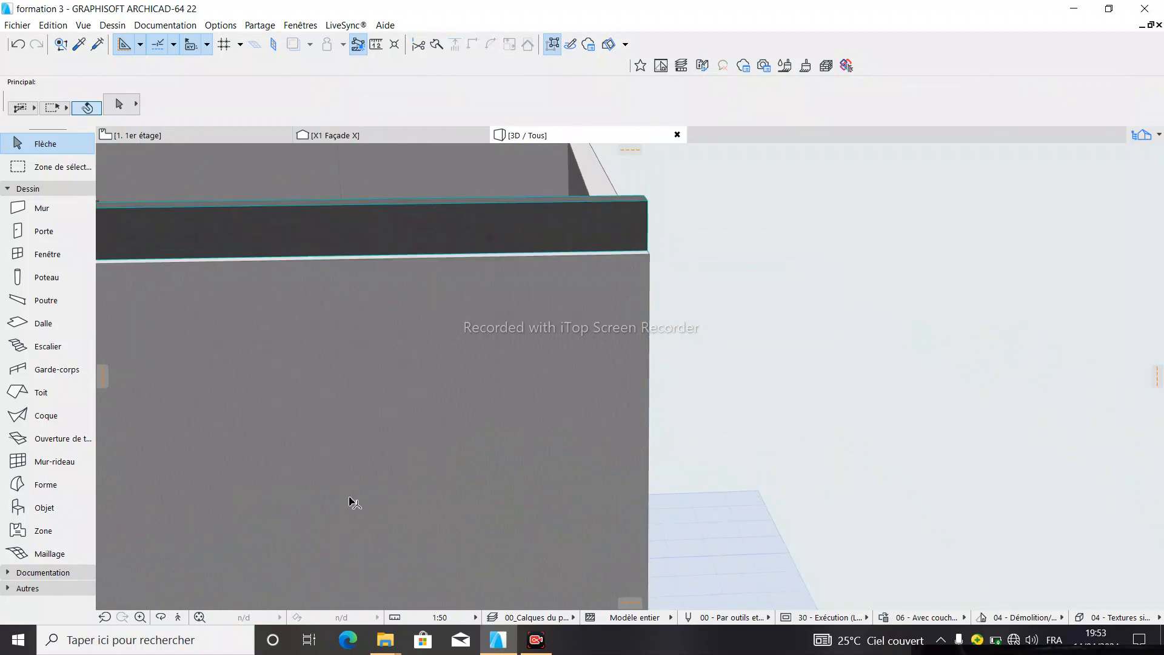
# Move the raised beam horizontally so its lower outer corner meets the top outer corner of the front wall
pyautogui.click(160, 618)
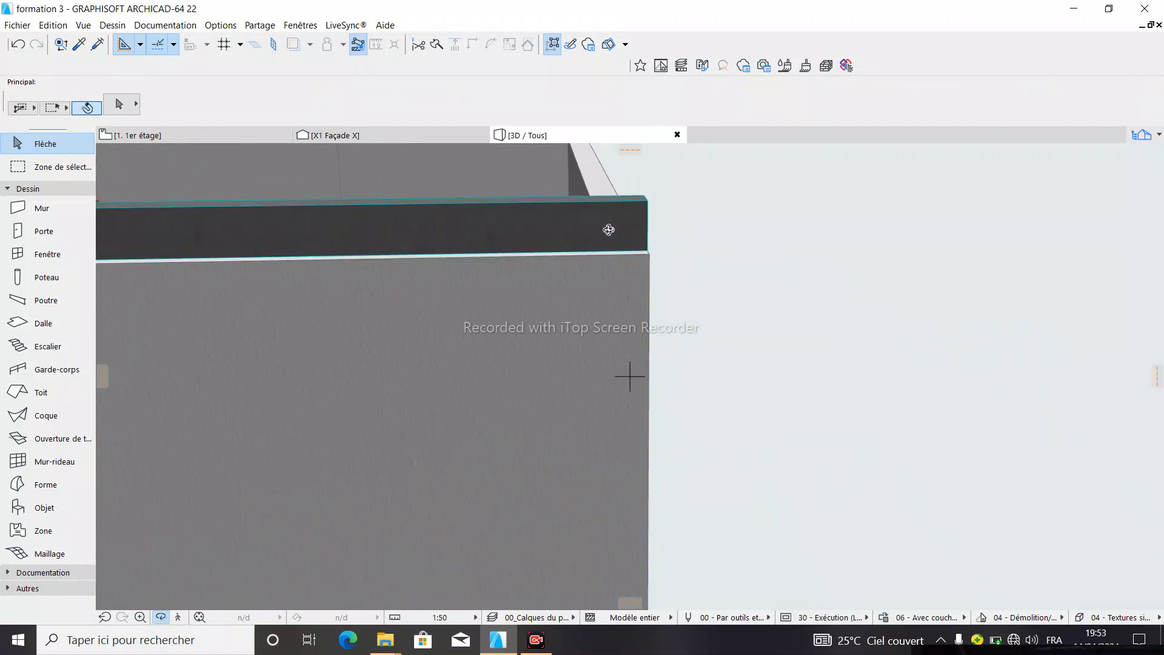
pyautogui.moveTo(609, 229); pyautogui.dragTo(729, 217)
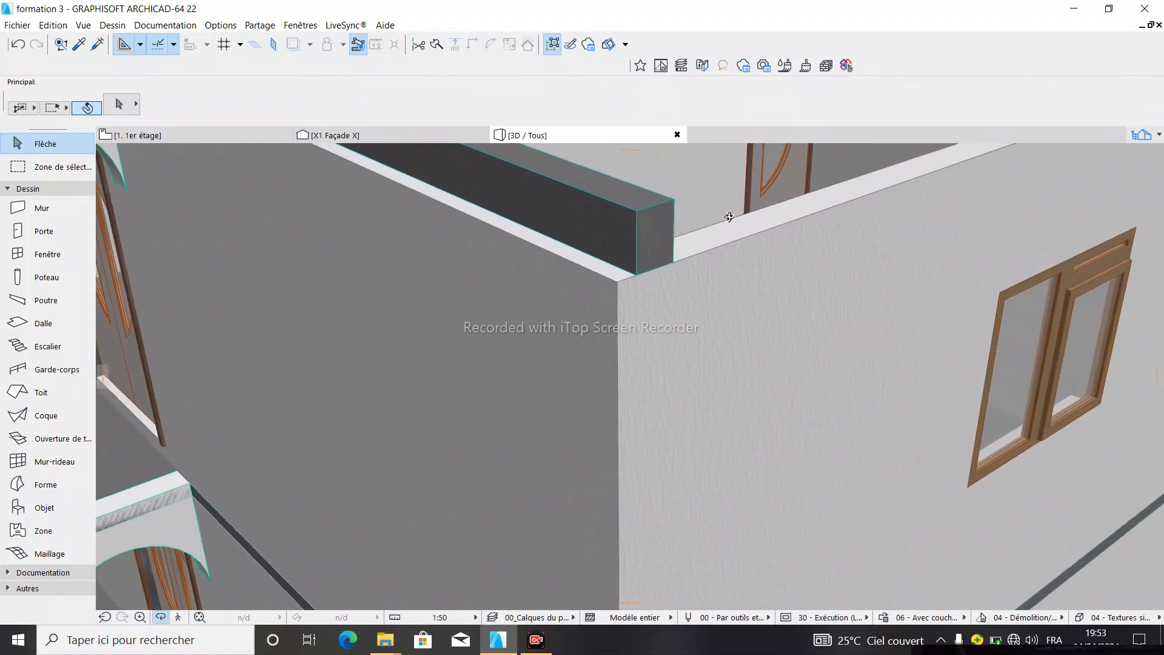
pyautogui.scroll(4, 616, 267)
pyautogui.scroll(-3, 618, 260)
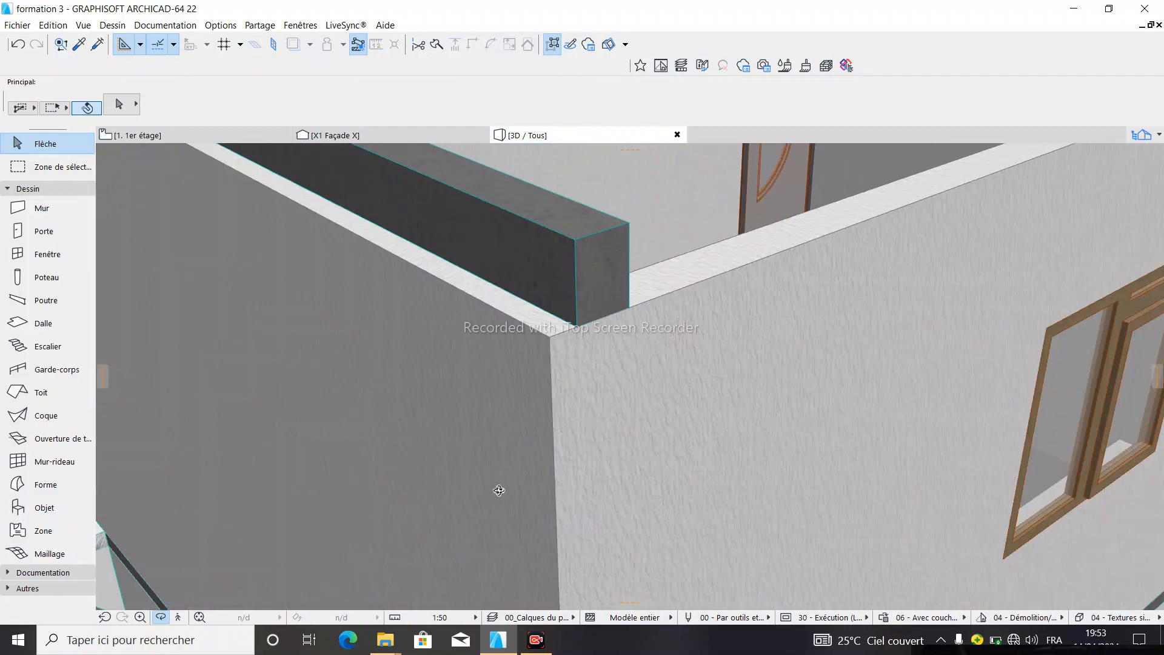
pyautogui.scroll(4, 587, 317)
pyautogui.scroll(-4, 591, 339)
pyautogui.scroll(4, 588, 362)
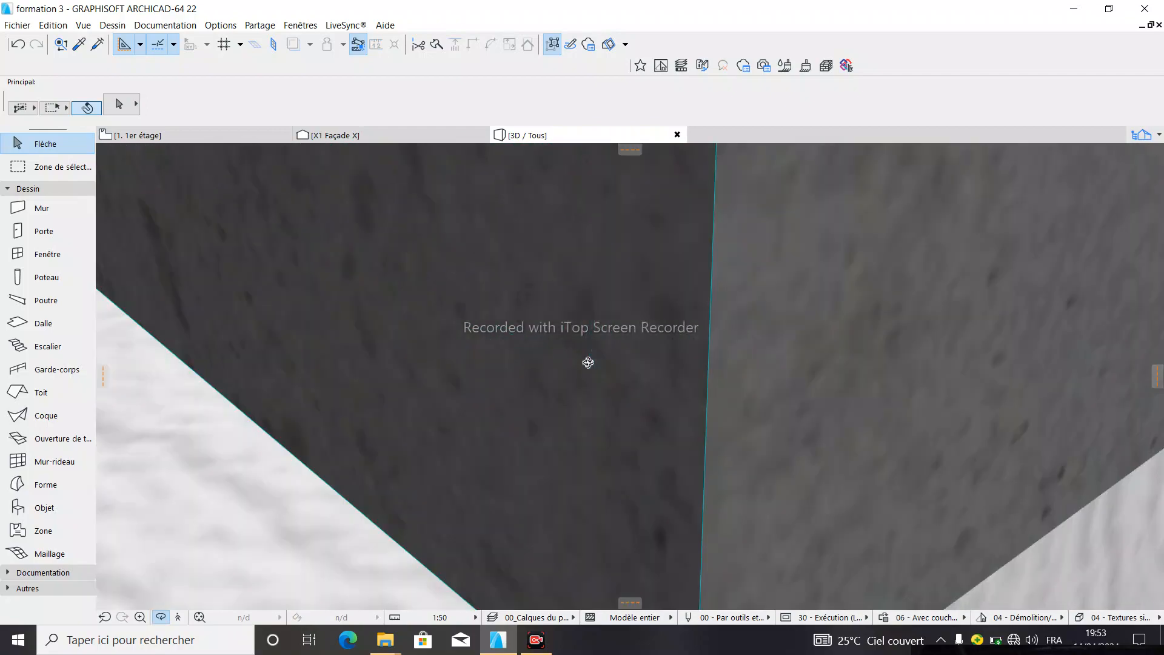
pyautogui.scroll(-4, 588, 362)
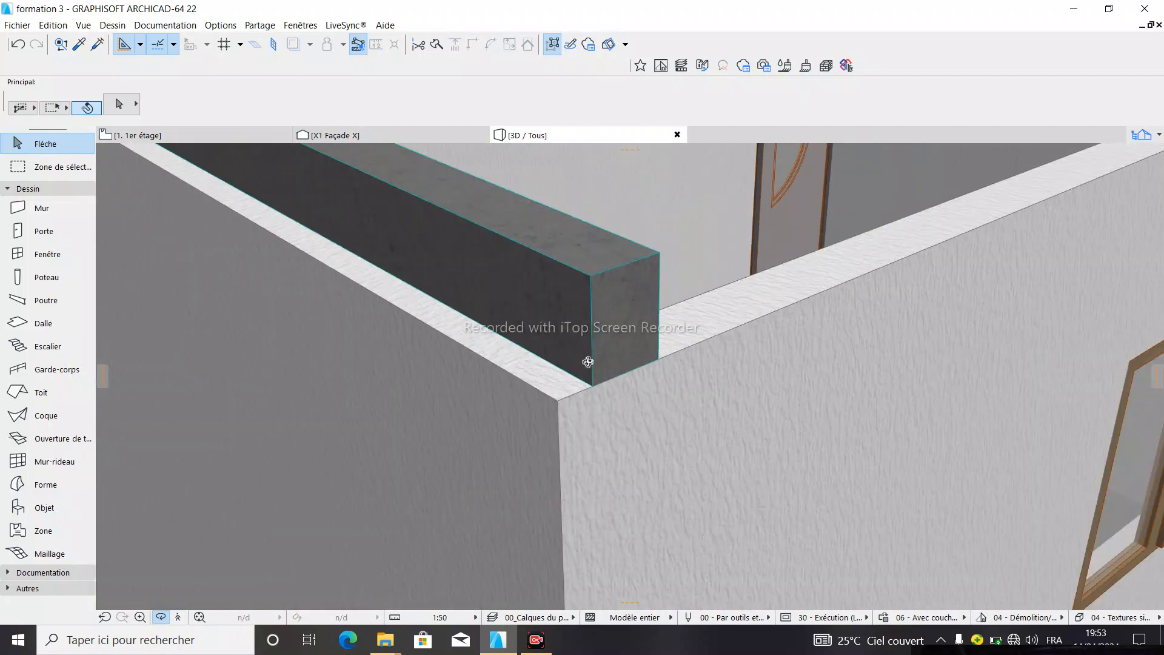
pyautogui.click(614, 326)
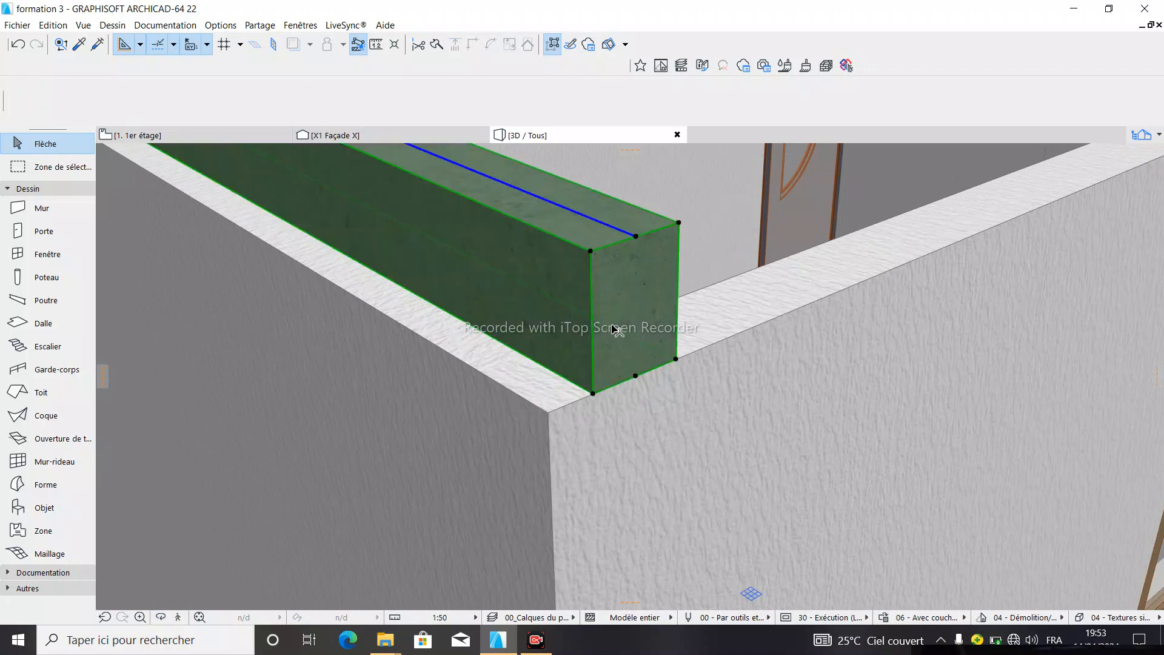
pyautogui.click(593, 394)
pyautogui.click(547, 413)
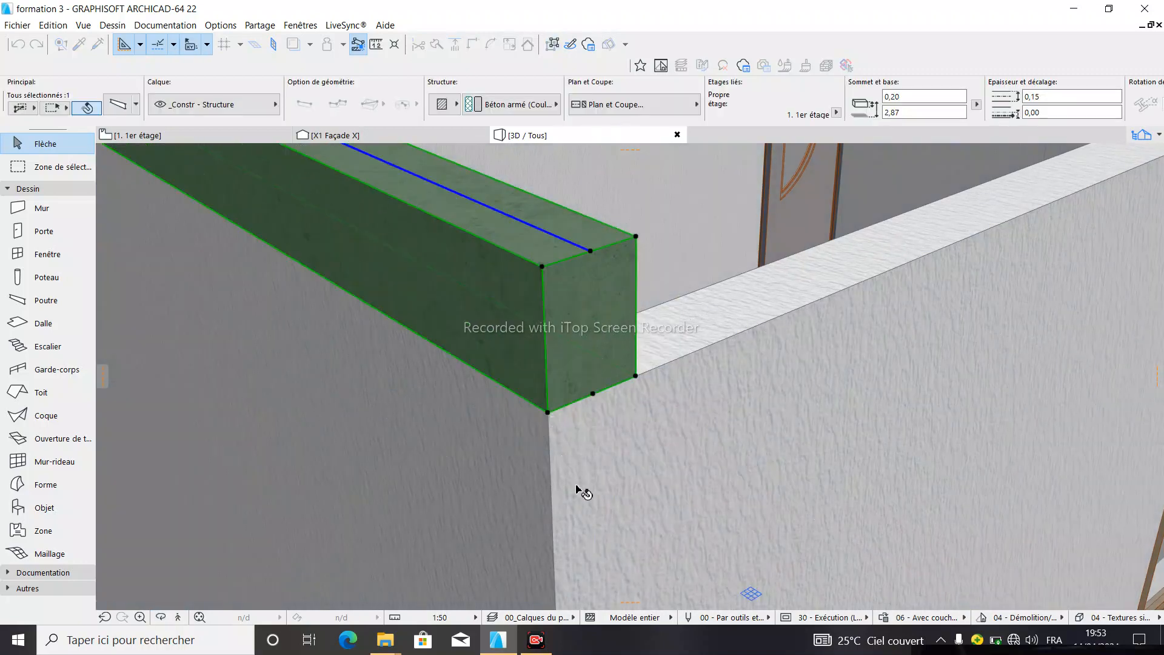
pyautogui.press('Escape')
# Examine the raised front beam and its height settings in 3D, viewing the upper storey's walls from the front and from above
pyautogui.scroll(-6, 577, 488)
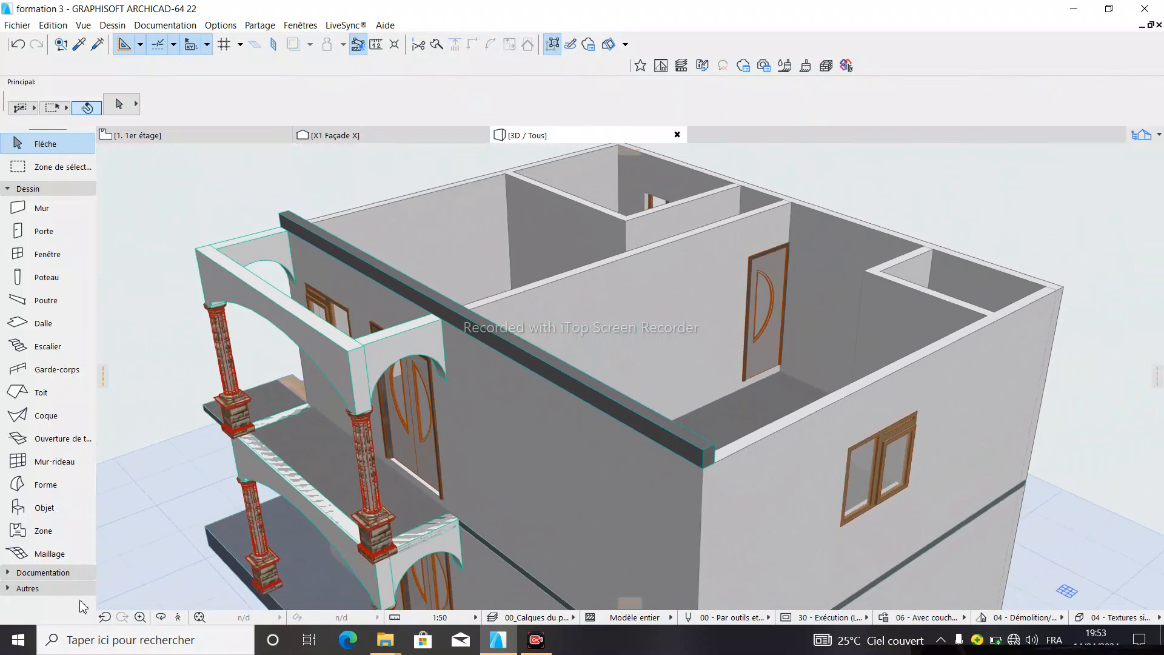
pyautogui.click(162, 617)
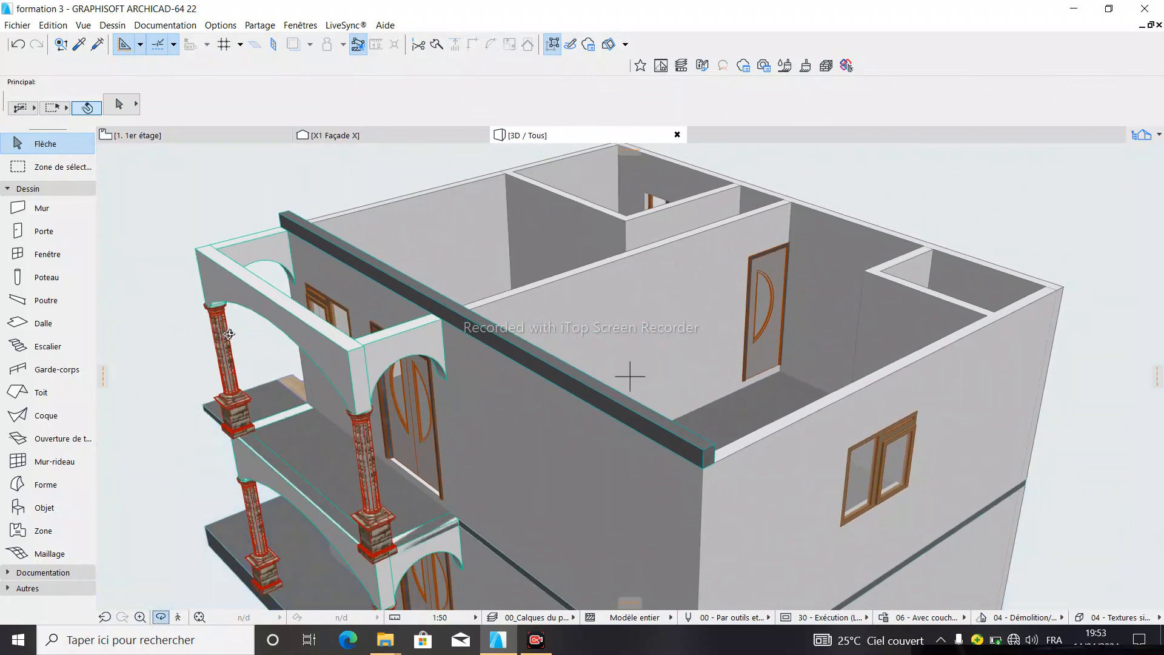
pyautogui.moveTo(229, 333); pyautogui.dragTo(520, 299)
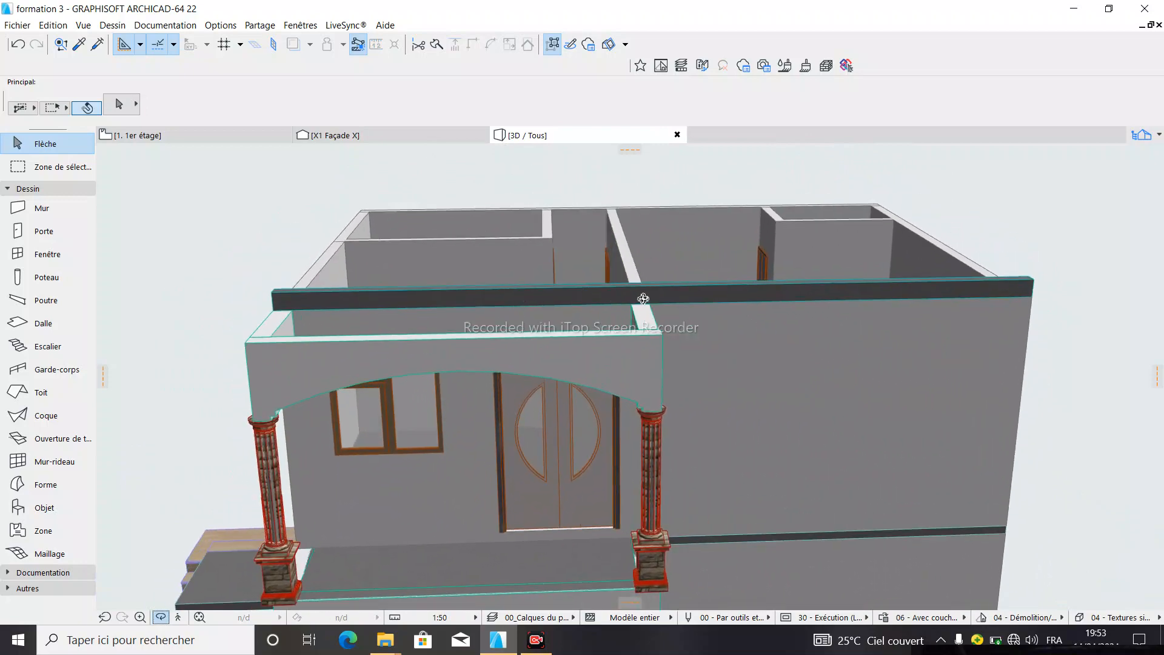
pyautogui.click(679, 297)
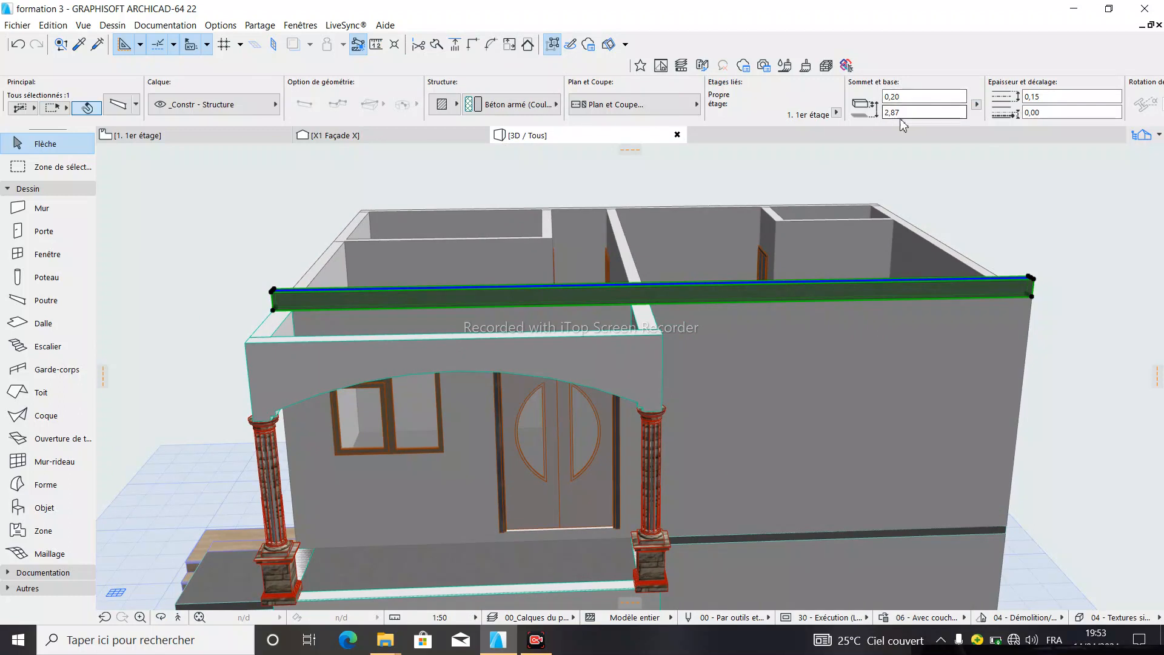
pyautogui.scroll(-3, 600, 306)
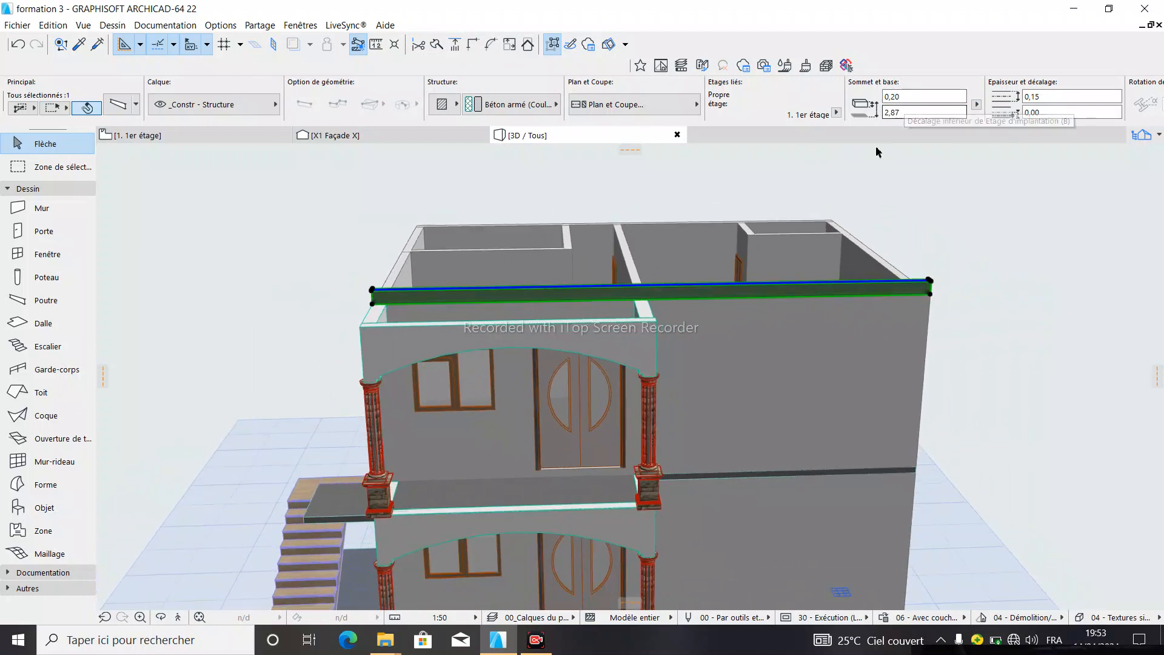
pyautogui.press('Escape')
pyautogui.click(591, 297)
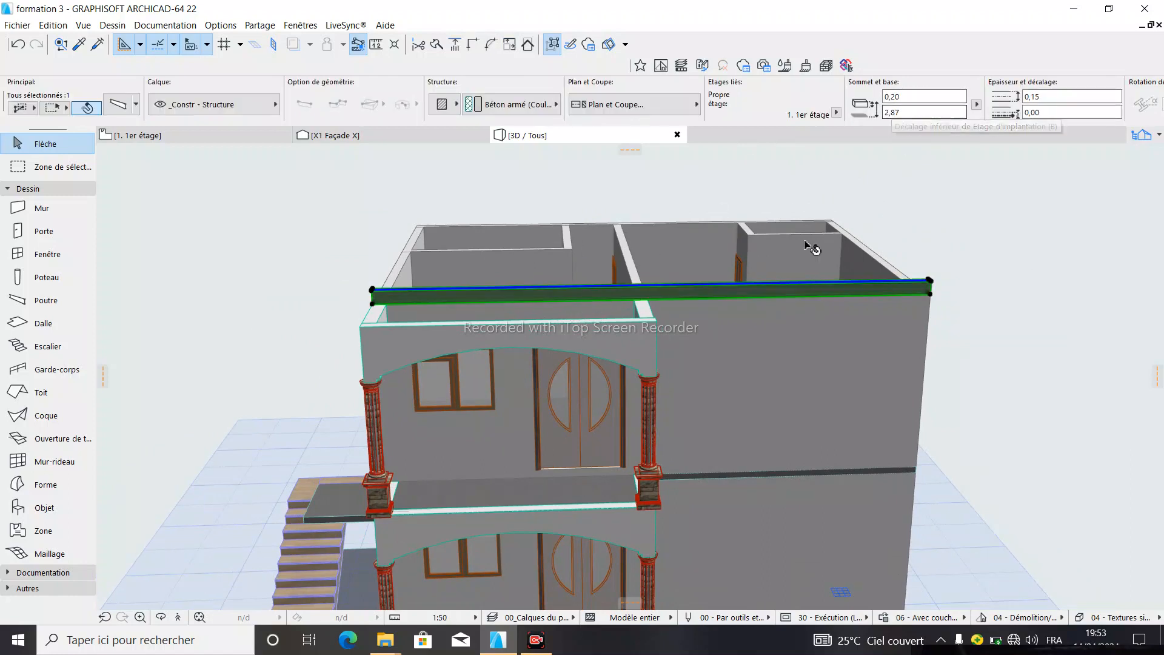
pyautogui.scroll(-3, 888, 112)
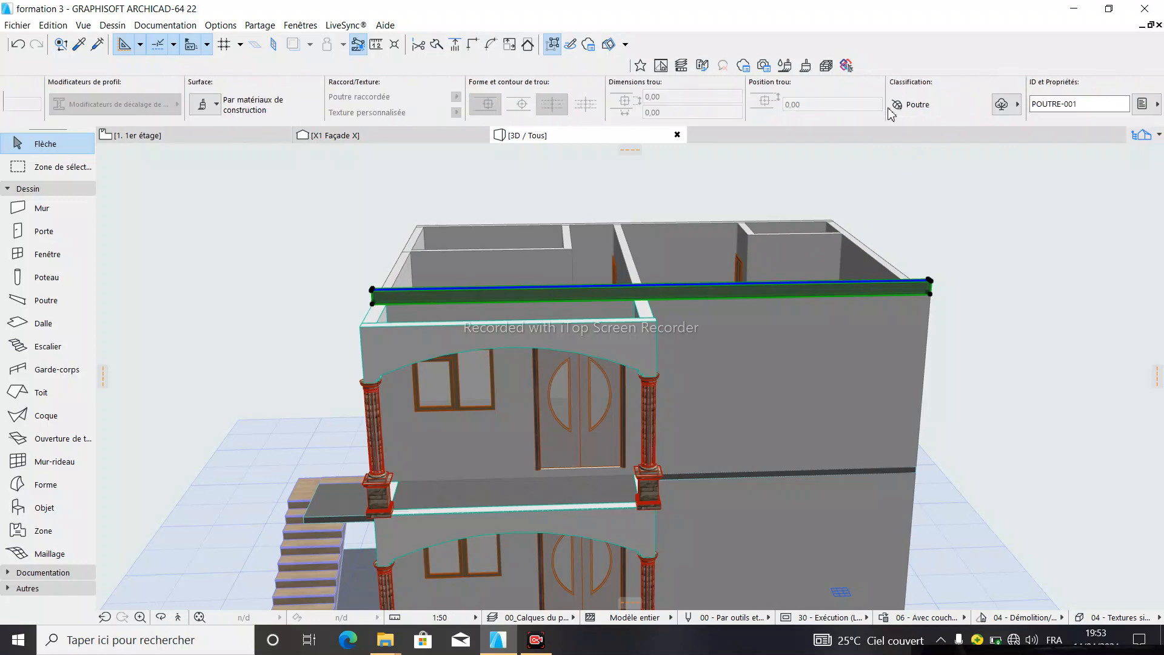
pyautogui.scroll(3, 891, 114)
pyautogui.press('Escape')
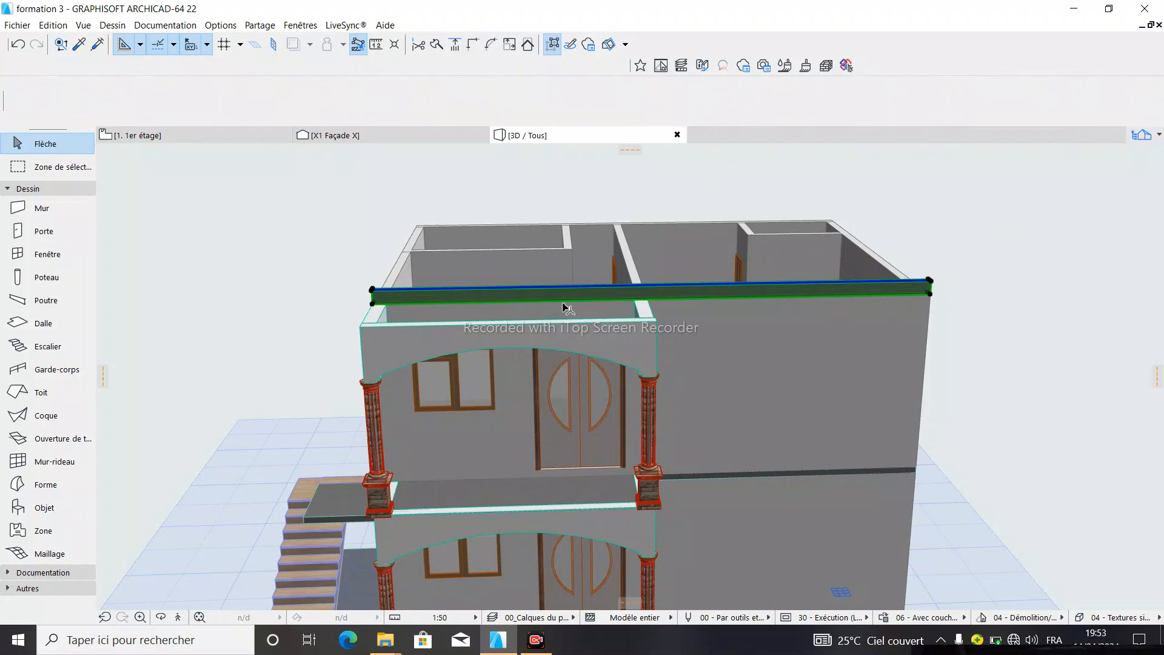
pyautogui.click(160, 616)
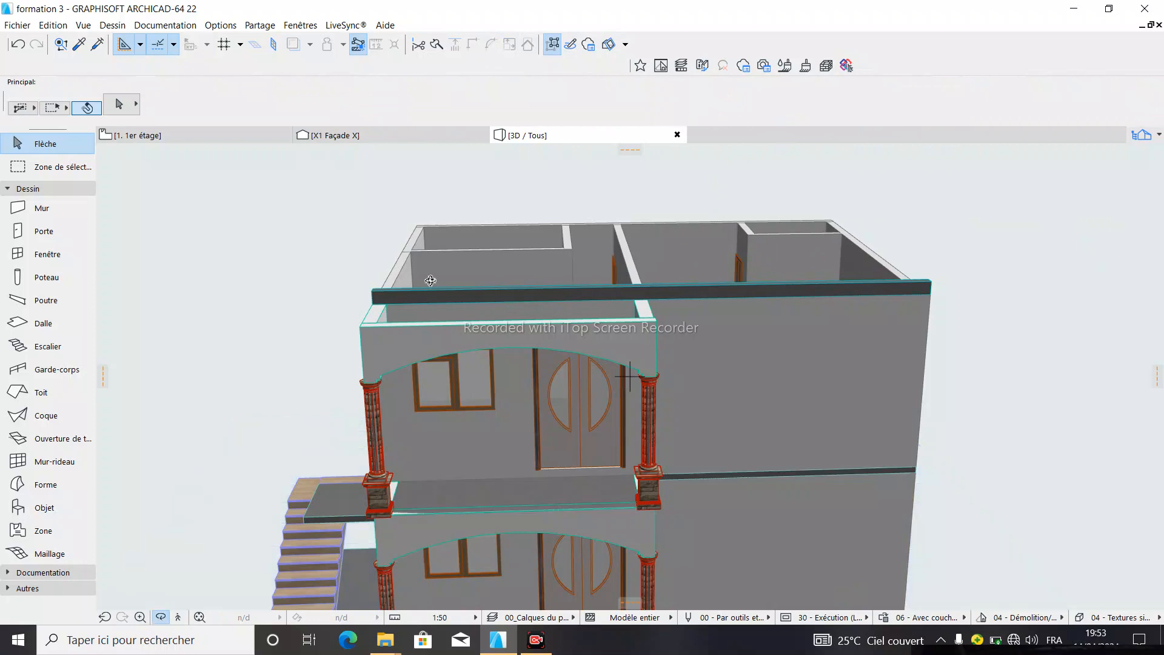
pyautogui.moveTo(340, 388); pyautogui.dragTo(430, 372)
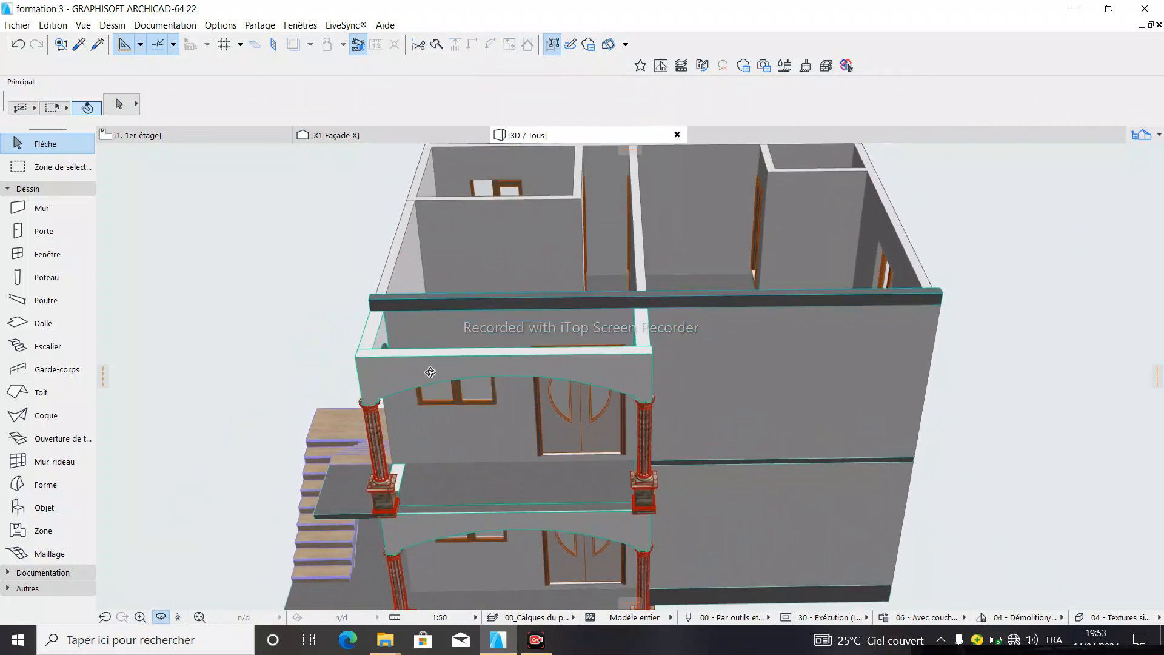
pyautogui.moveTo(545, 449); pyautogui.dragTo(647, 180)
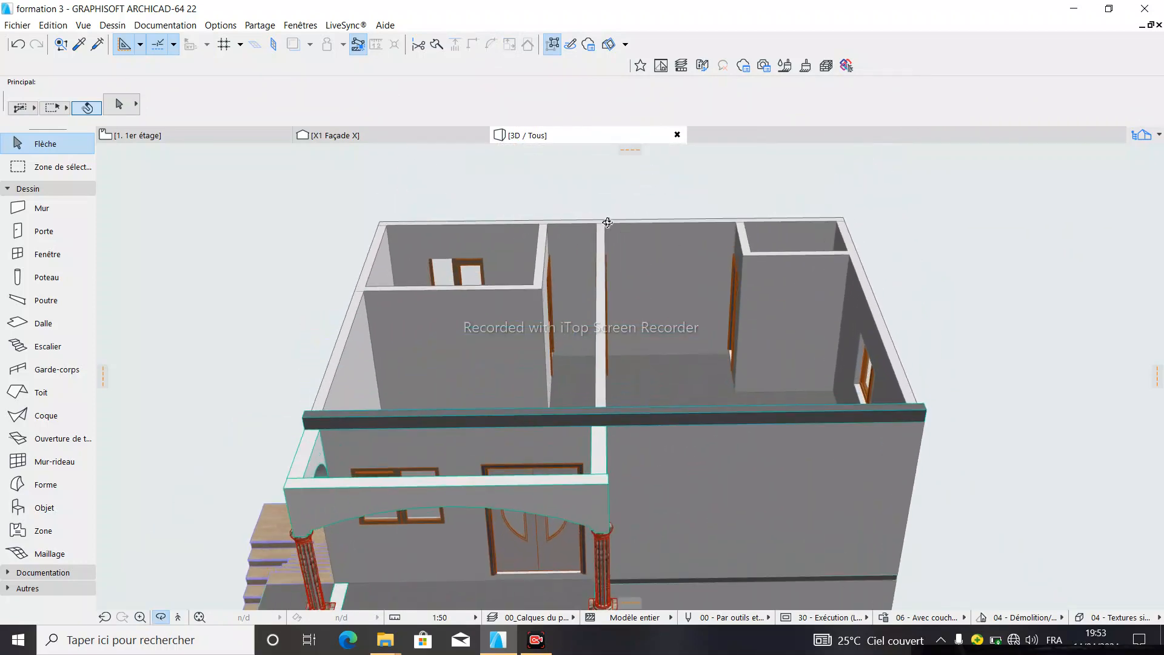
# In the 1er étage plan, start making multiple copies of the front beam and place the first copy along the rear wall
pyautogui.click(171, 142)
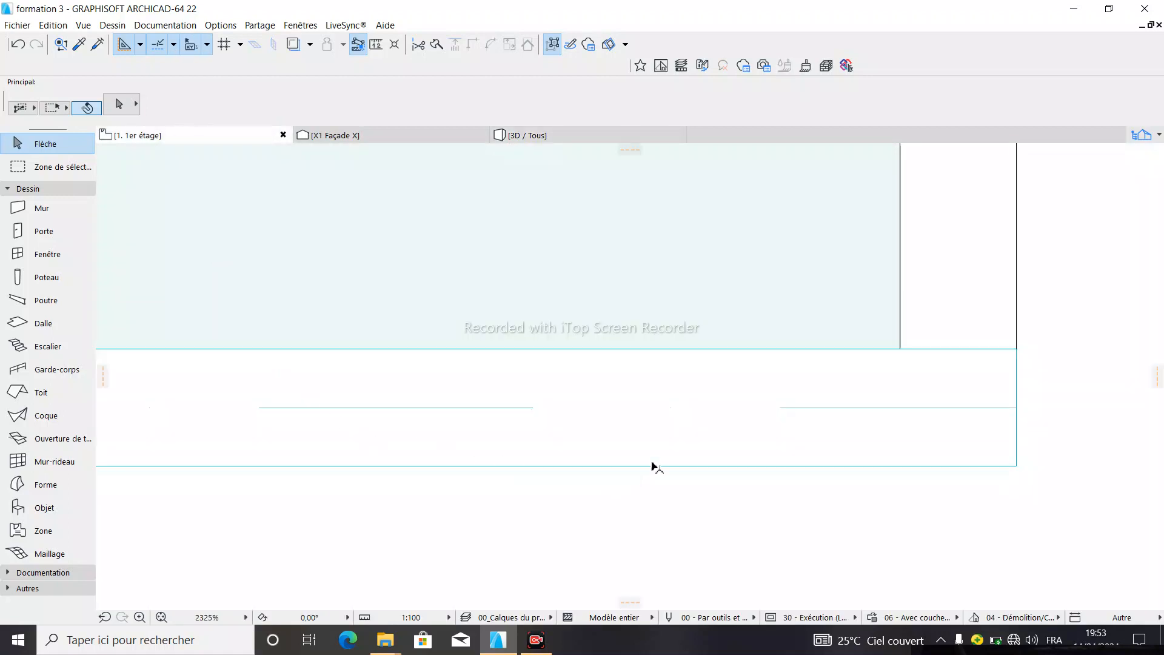
pyautogui.click(1016, 467)
pyautogui.scroll(-3, 532, 434)
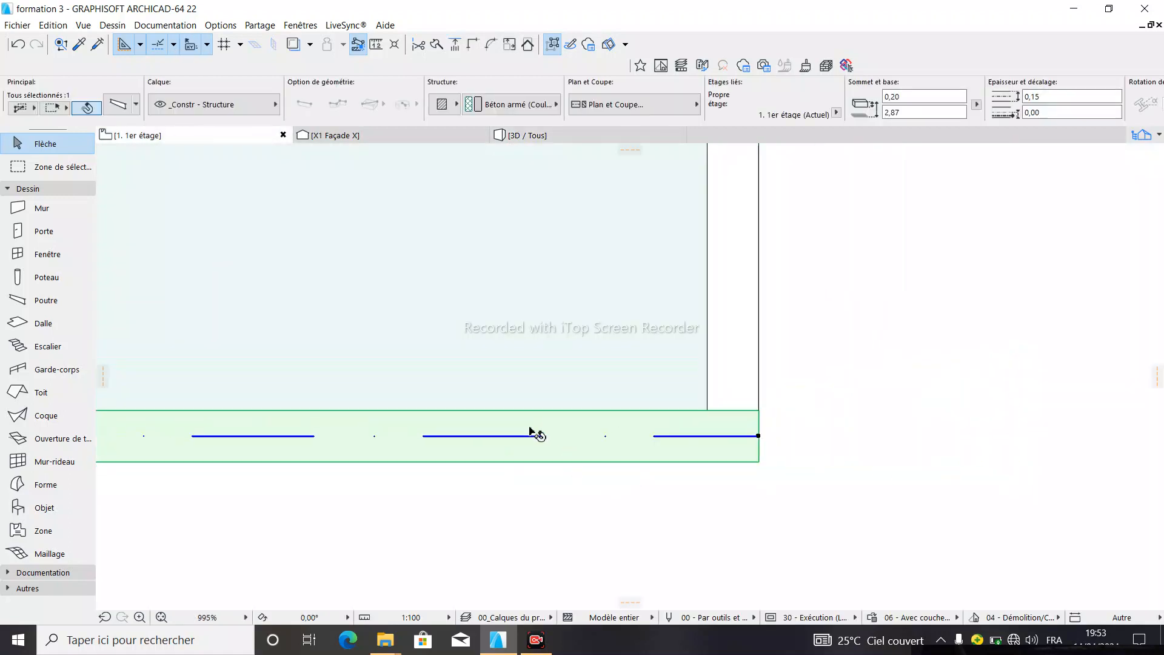
pyautogui.click(312, 418)
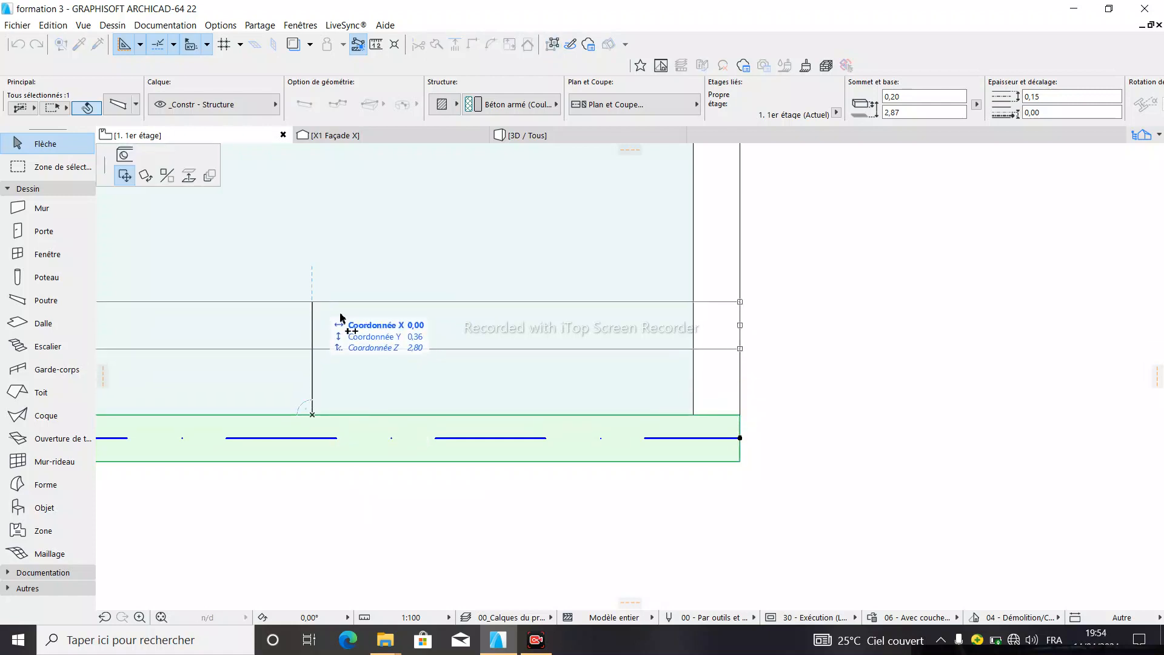
pyautogui.scroll(-5, 447, 415)
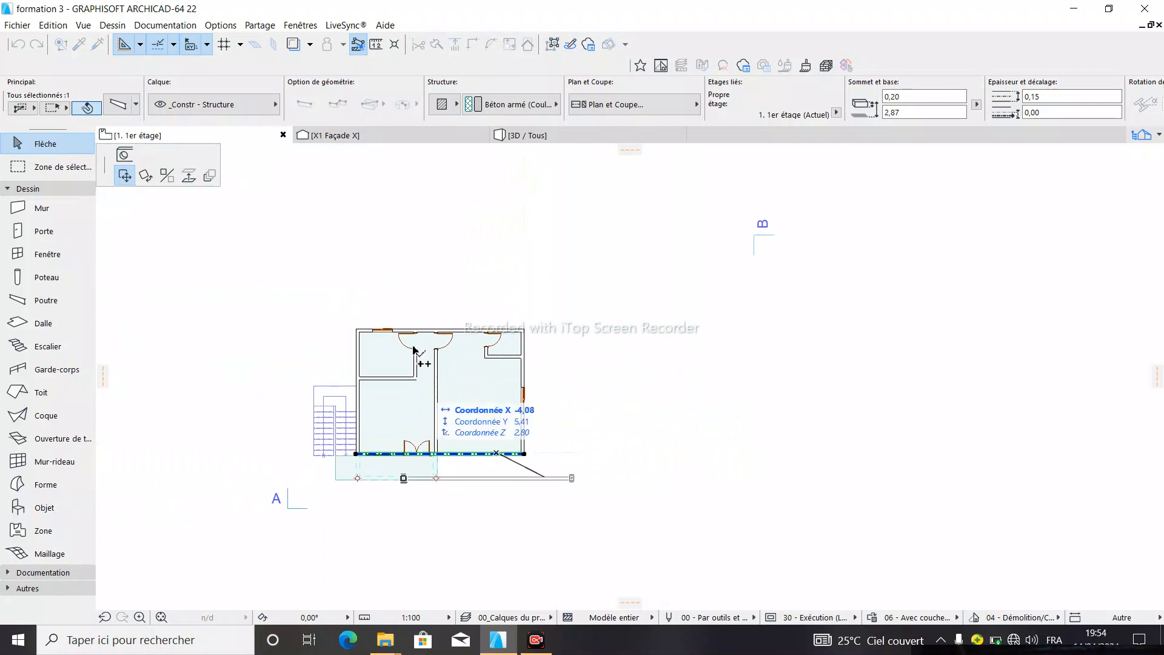
pyautogui.scroll(5, 414, 350)
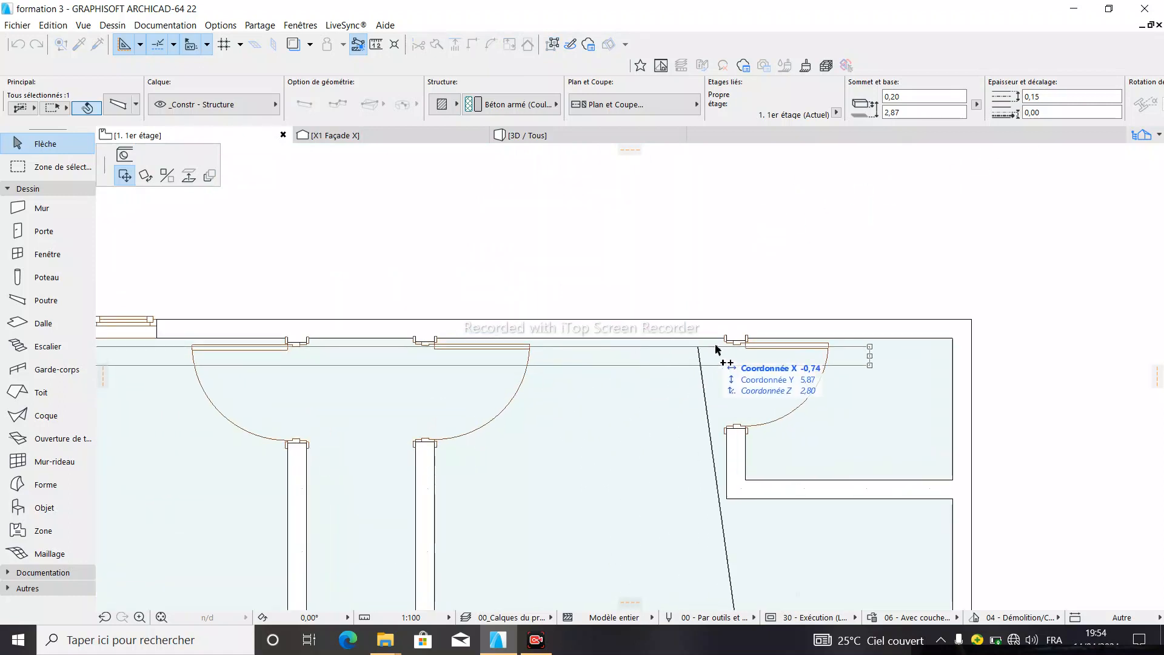
pyautogui.scroll(4, 794, 330)
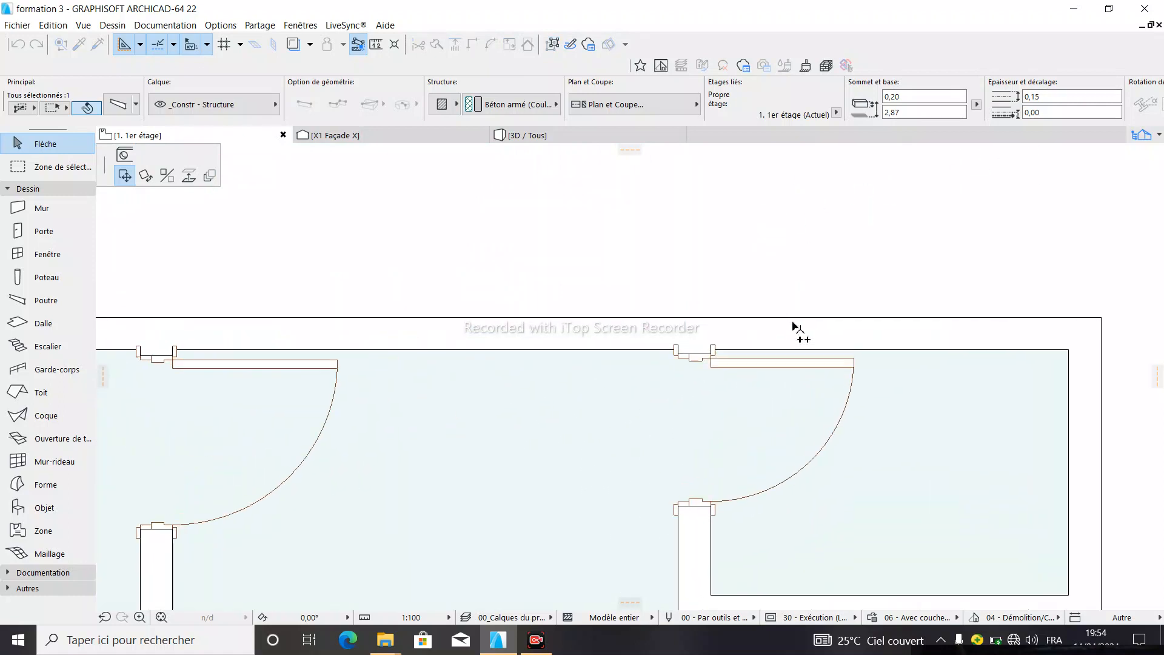
pyautogui.scroll(2, 794, 330)
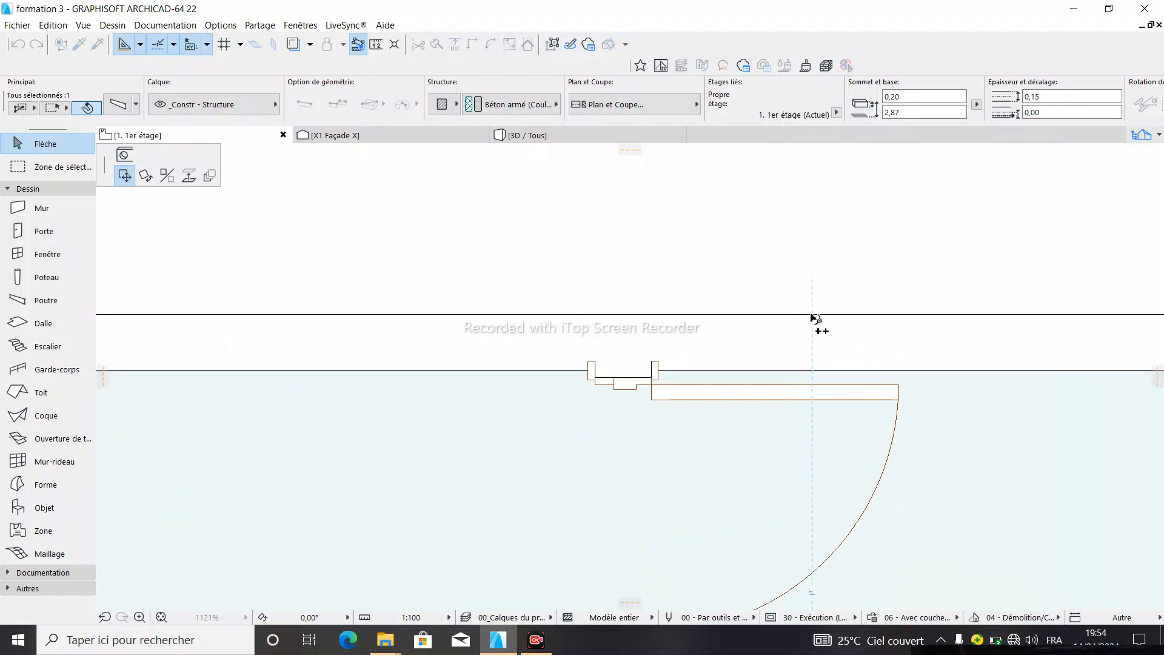
# Place two more beam copies, one on the small corner room's lower wall and one on the stair-side room's lower wall
pyautogui.scroll(-6, 528, 328)
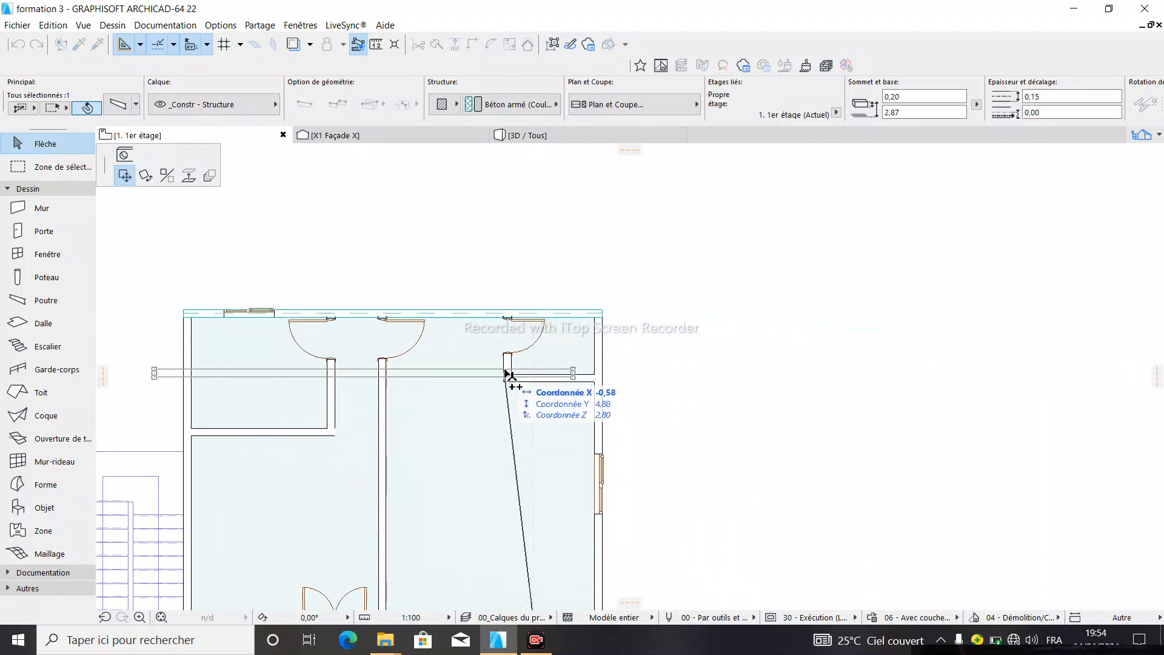
pyautogui.scroll(4, 559, 389)
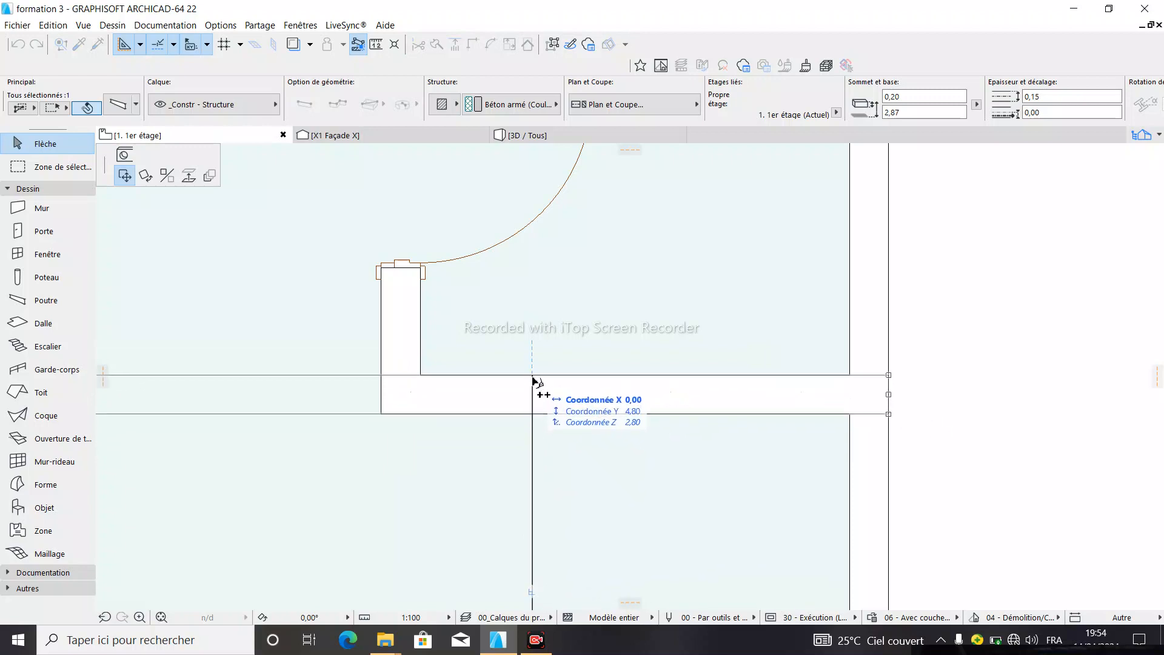
pyautogui.scroll(-5, 741, 331)
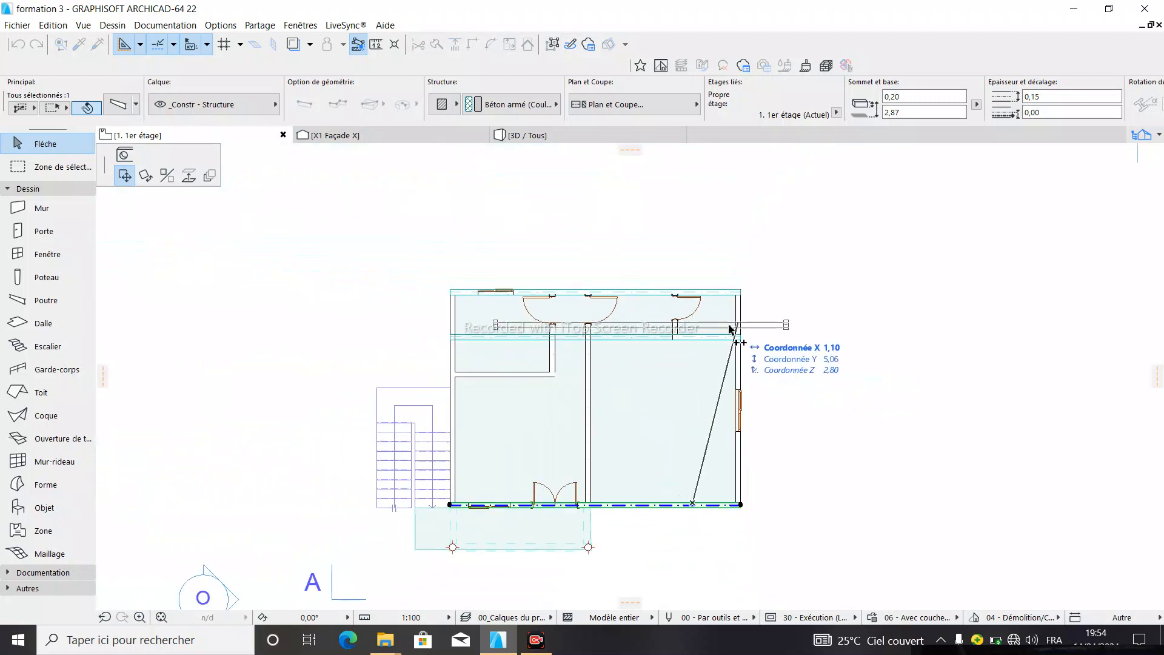
pyautogui.scroll(6, 552, 367)
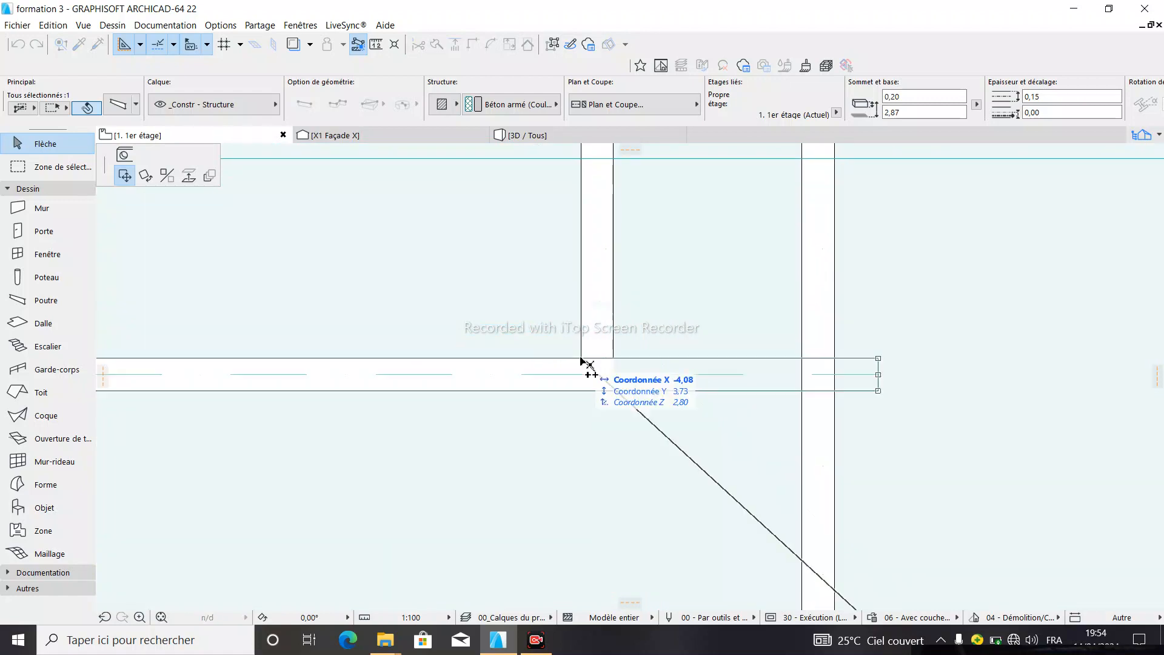
pyautogui.scroll(-5, 581, 362)
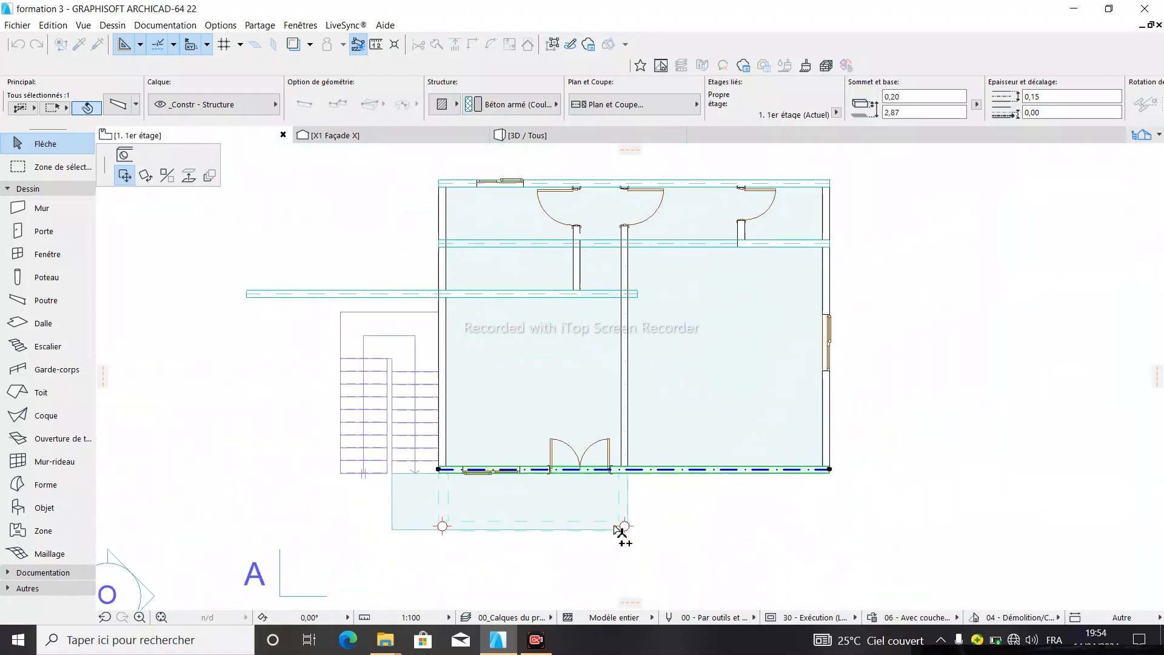
pyautogui.scroll(5, 619, 531)
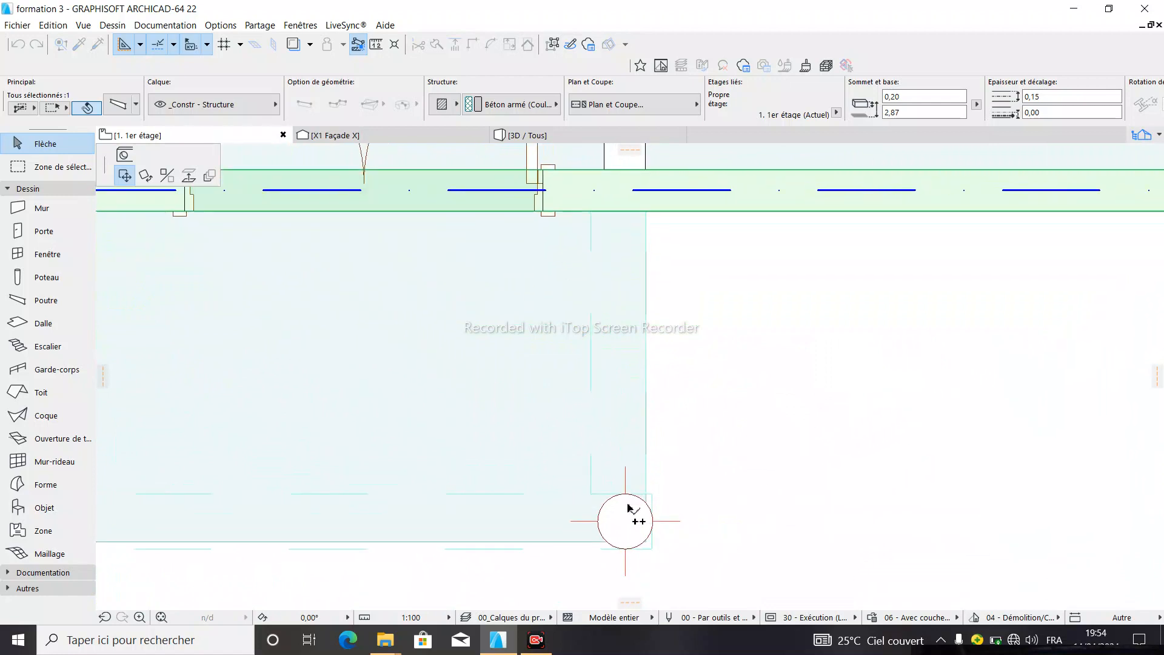
pyautogui.scroll(3, 629, 507)
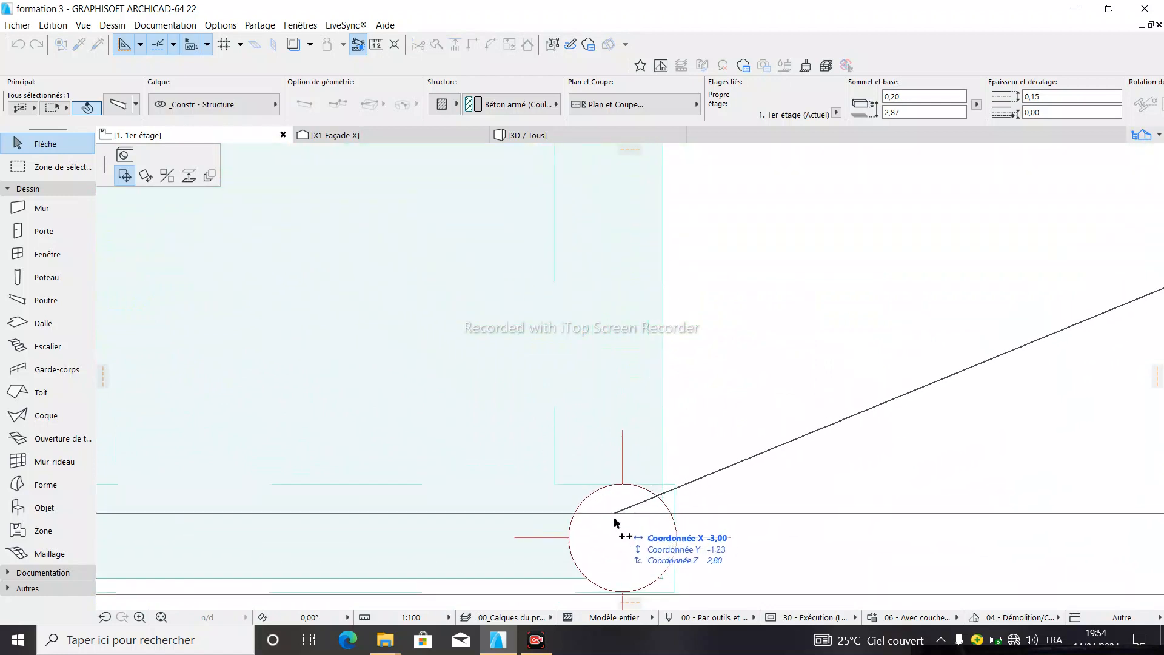
pyautogui.scroll(-5, 550, 483)
pyautogui.scroll(-3, 591, 537)
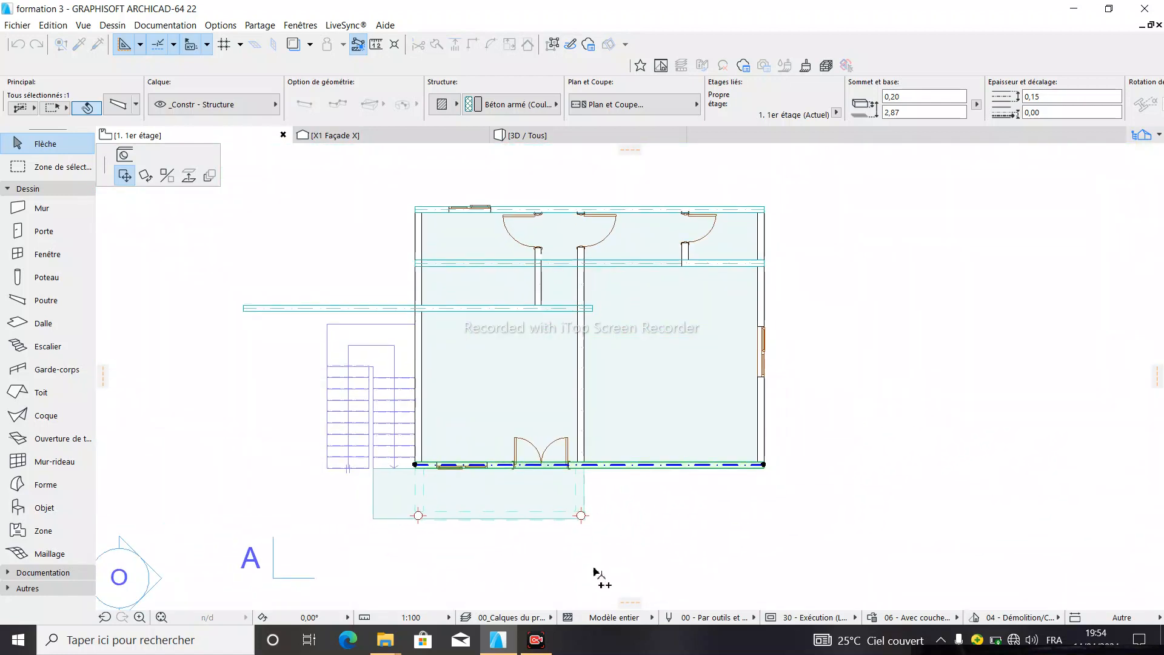
pyautogui.scroll(2, 453, 206)
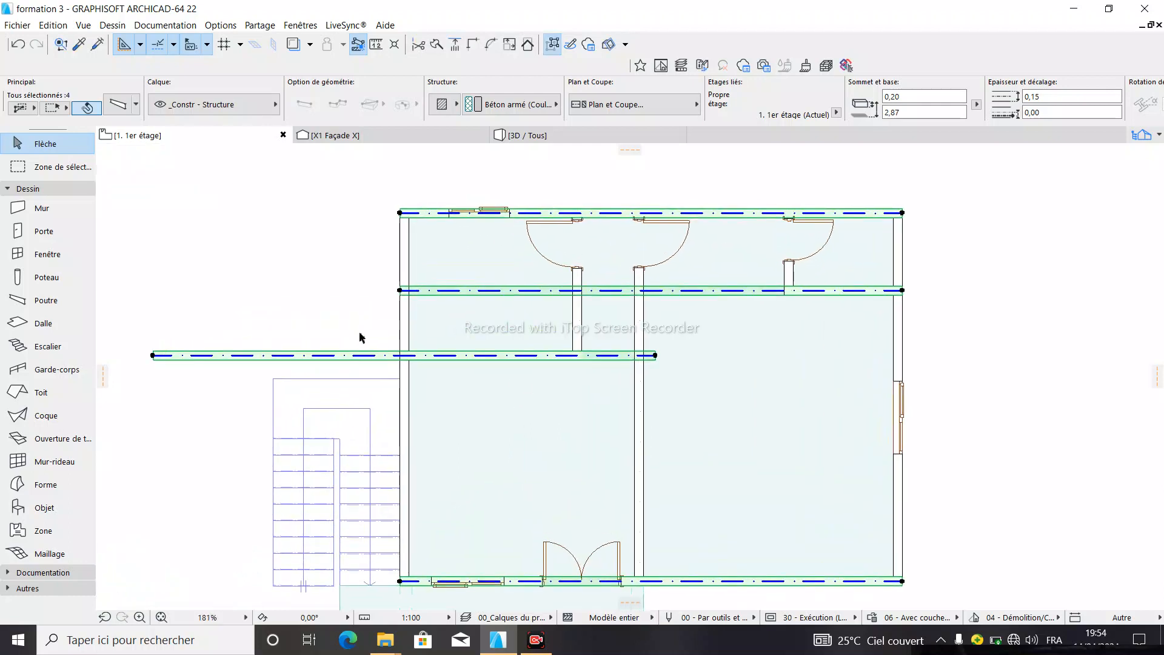
# Shorten the stair-side room's beam at both ends, from the exterior wall's outer face to the partition's far face
pyautogui.press('Escape')
pyautogui.click(153, 355)
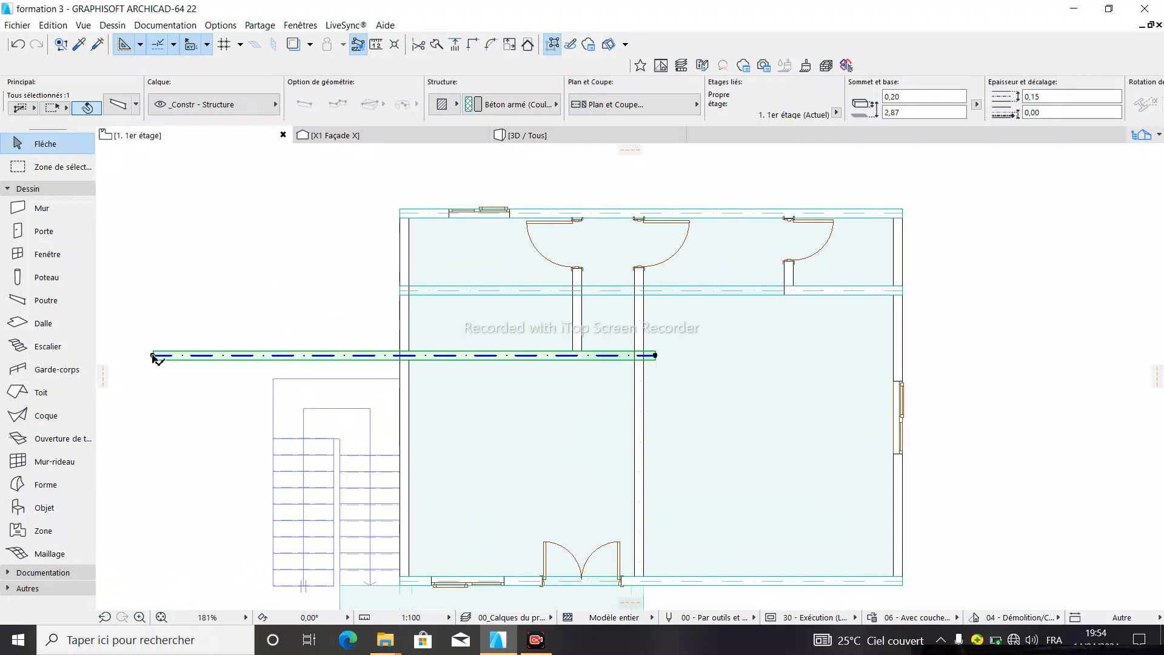
pyautogui.click(154, 356)
pyautogui.scroll(6, 494, 355)
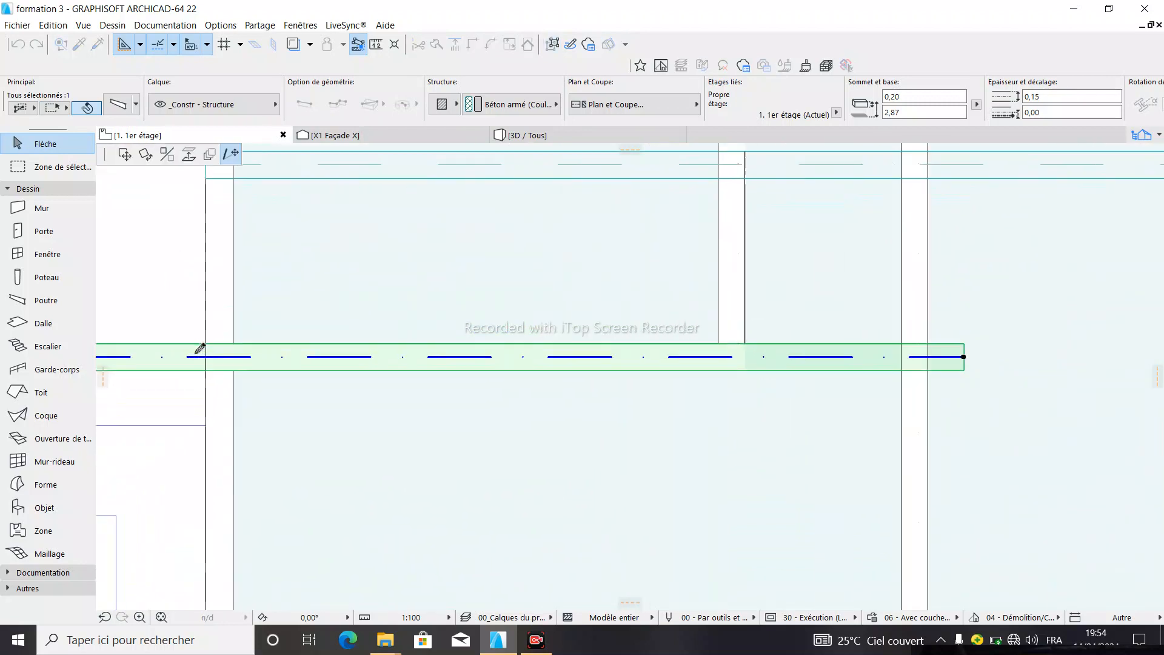
pyautogui.scroll(3, 200, 349)
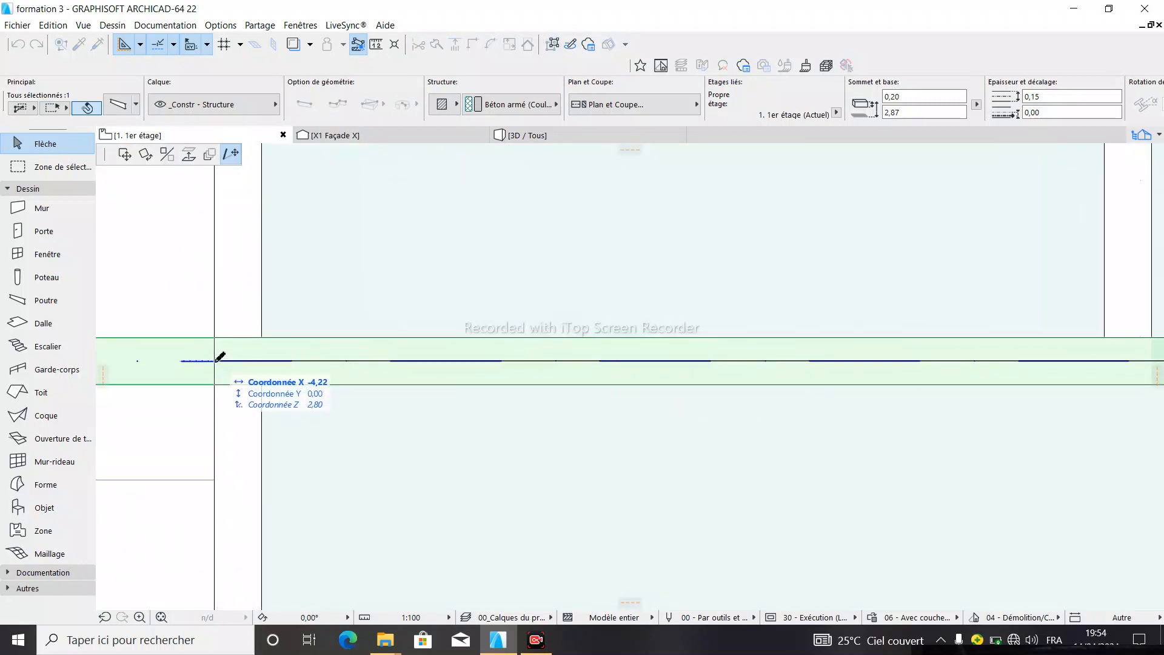
pyautogui.click(216, 360)
pyautogui.scroll(-4, 216, 361)
pyautogui.scroll(3, 847, 360)
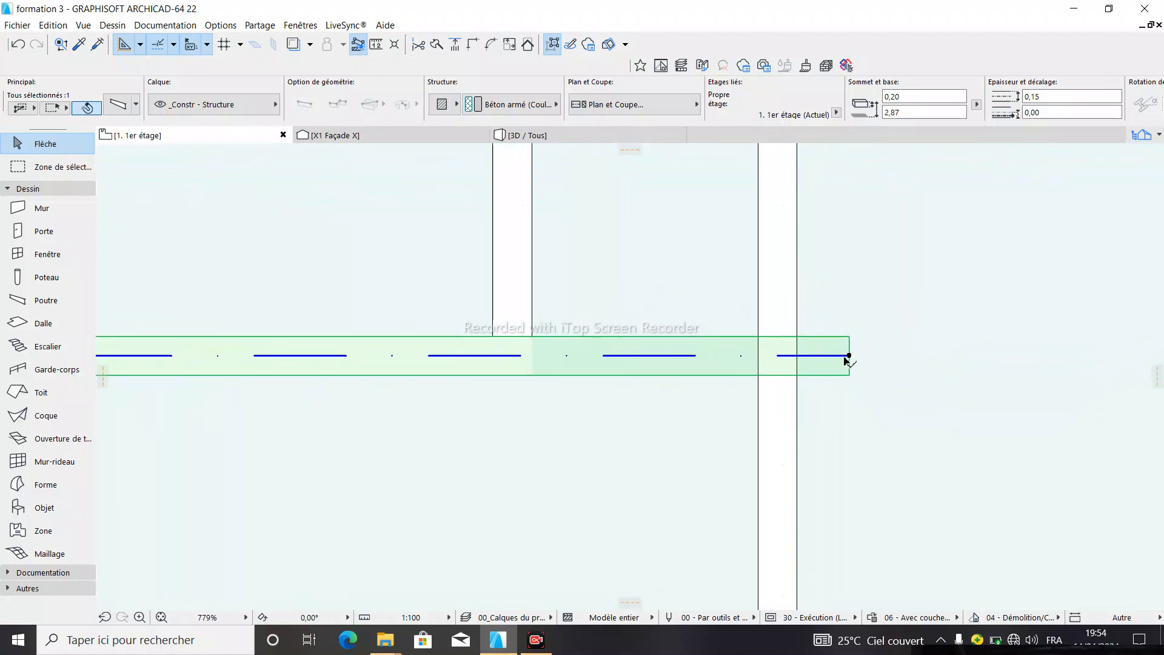
pyautogui.click(532, 355)
# Shorten the small corner room's beam so its inner end stops at the outer face of that room's partition
pyautogui.scroll(-8, 554, 404)
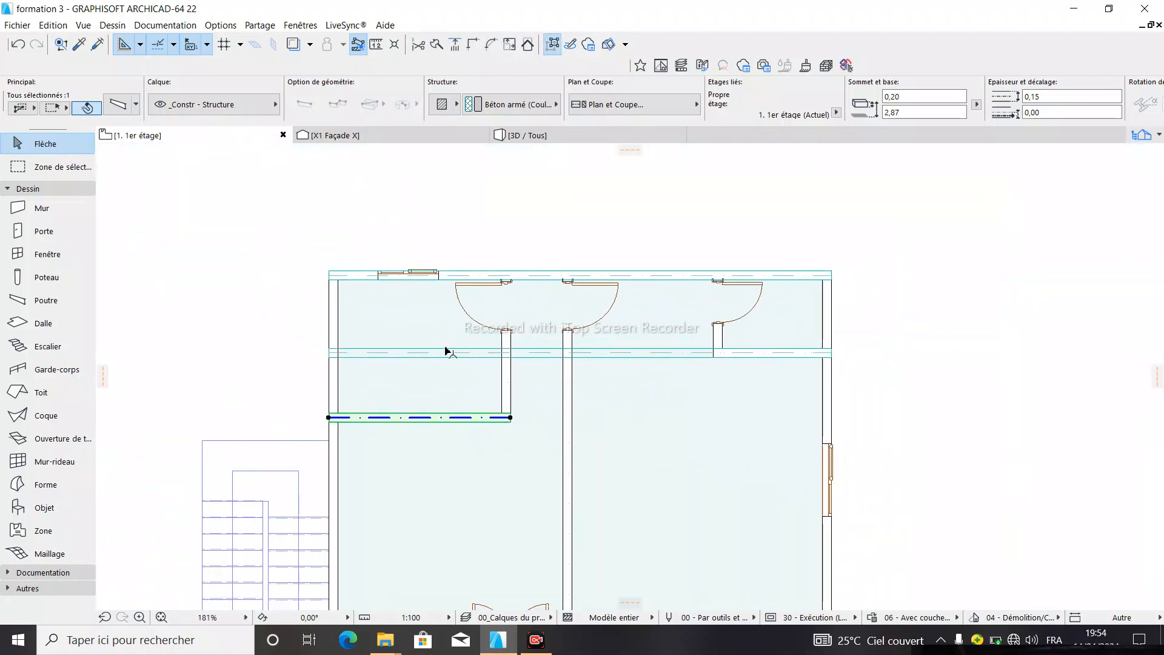
pyautogui.click(328, 352)
pyautogui.scroll(11, 689, 355)
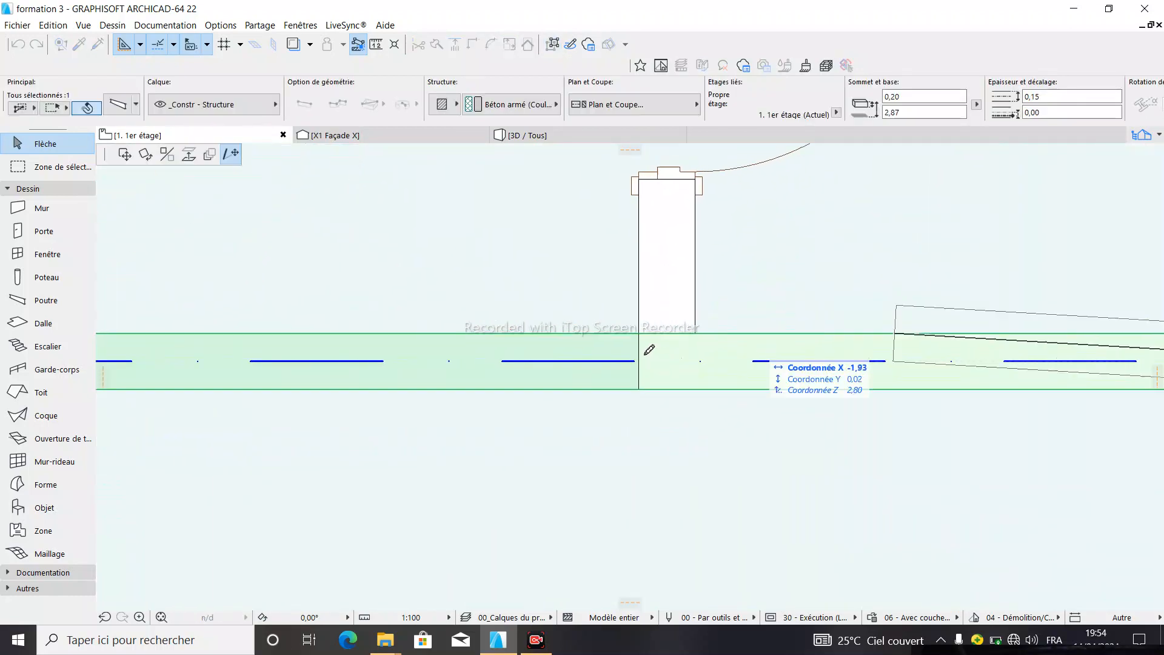
pyautogui.click(651, 357)
pyautogui.scroll(-6, 605, 434)
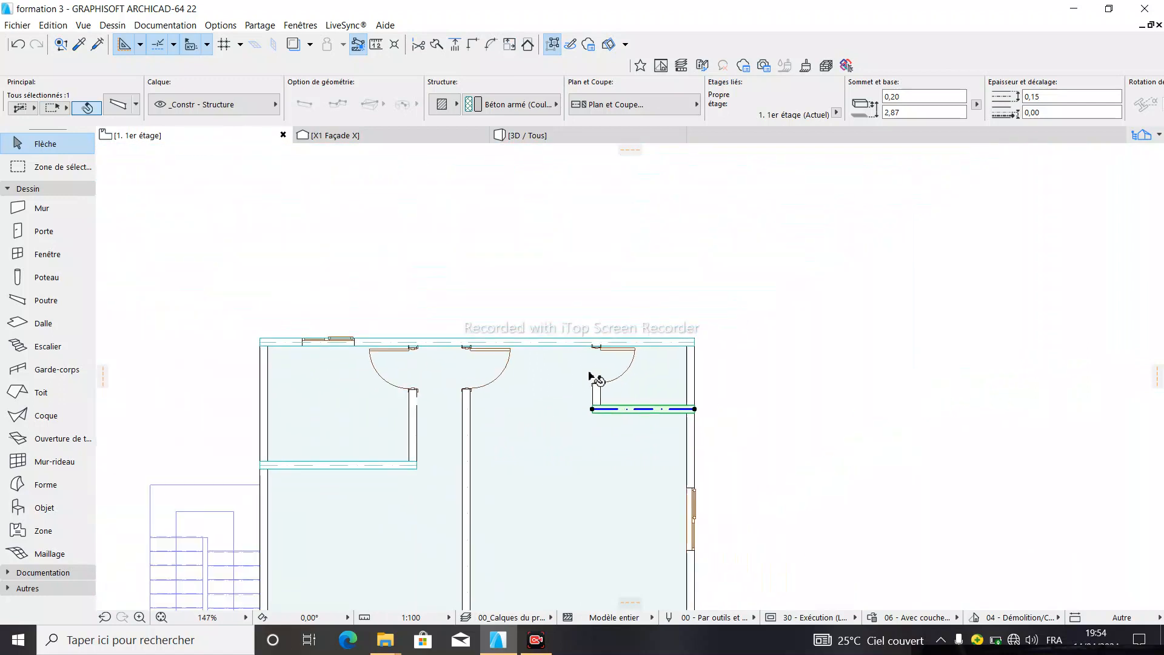
pyautogui.press('Escape')
pyautogui.scroll(-2, 508, 424)
pyautogui.scroll(4, 421, 541)
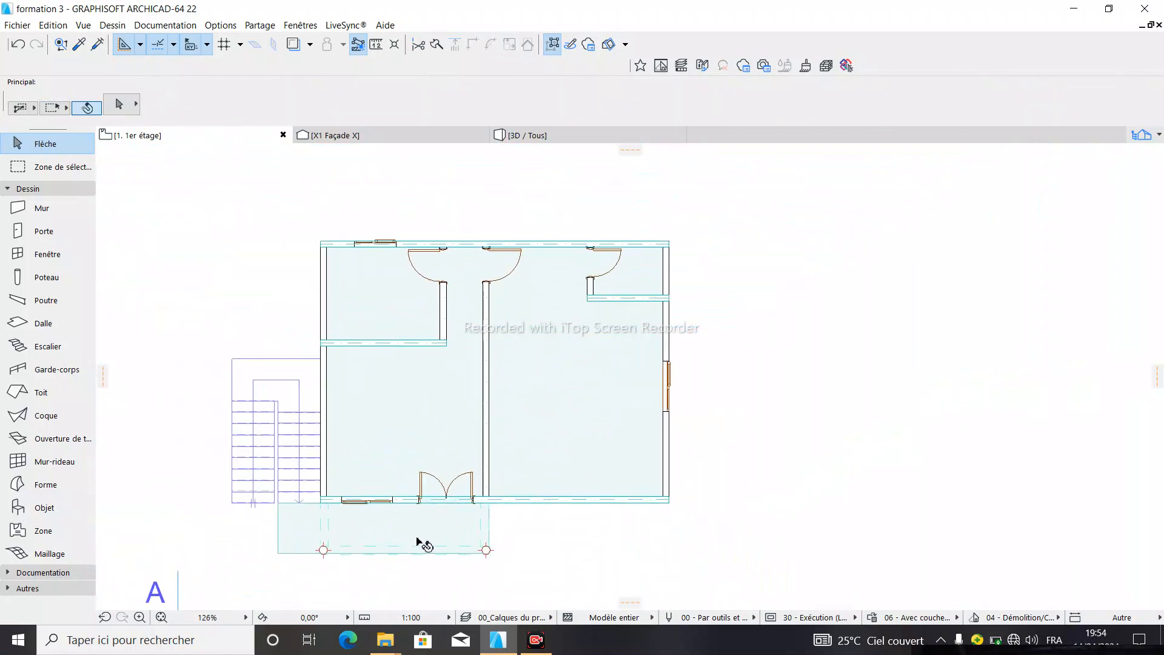
# Examine the beams over the upper storey's walls and the uncovered porch front in the 3D view
pyautogui.click(564, 140)
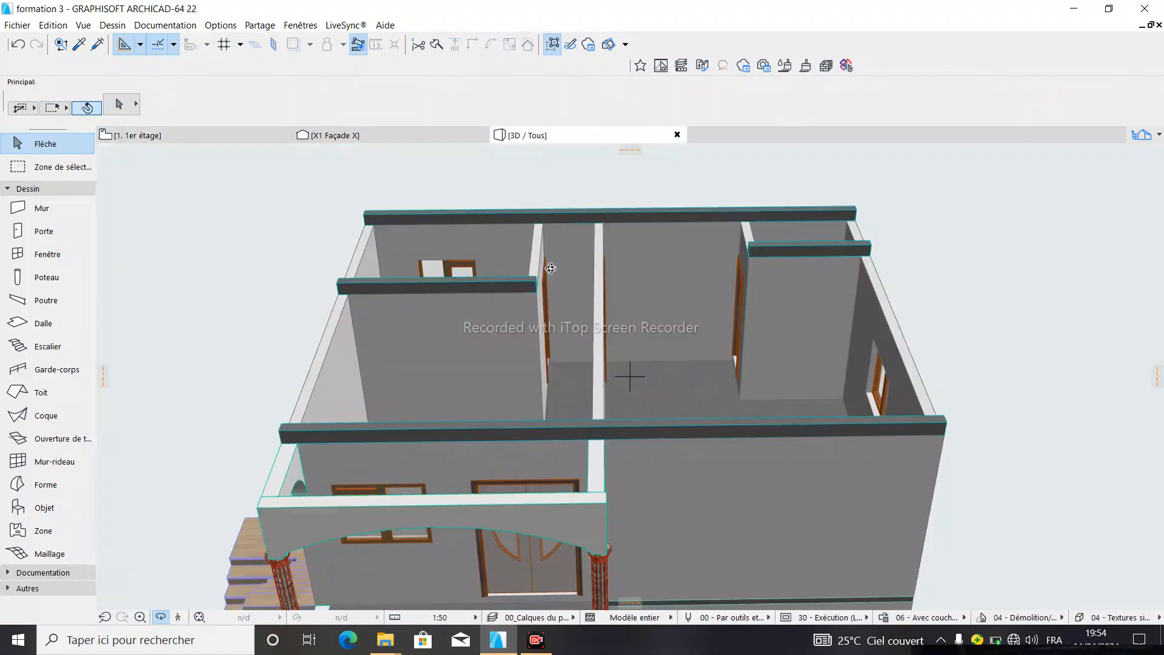
pyautogui.moveTo(429, 256); pyautogui.dragTo(768, 522)
pyautogui.scroll(2, 752, 478)
pyautogui.moveTo(735, 455); pyautogui.dragTo(594, 454)
pyautogui.click(247, 144)
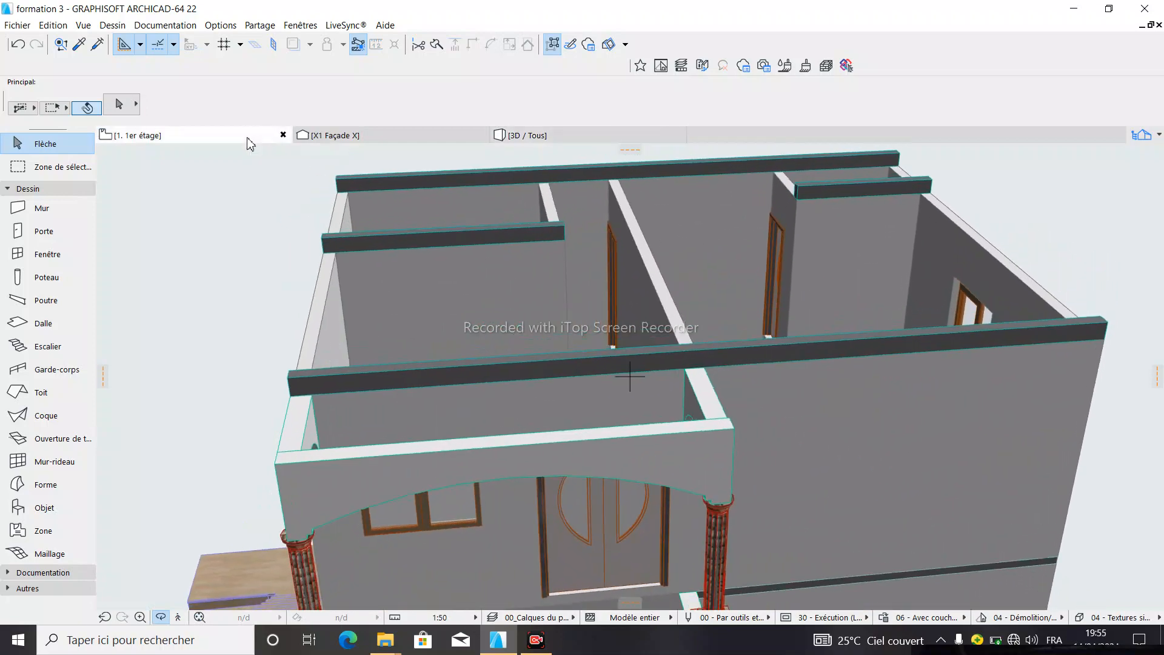
# In the 1er étage plan, copy the front wall's beam 1,20 outward onto the porch slab's front edge, over the columns
pyautogui.scroll(2, 494, 483)
pyautogui.scroll(3, 398, 549)
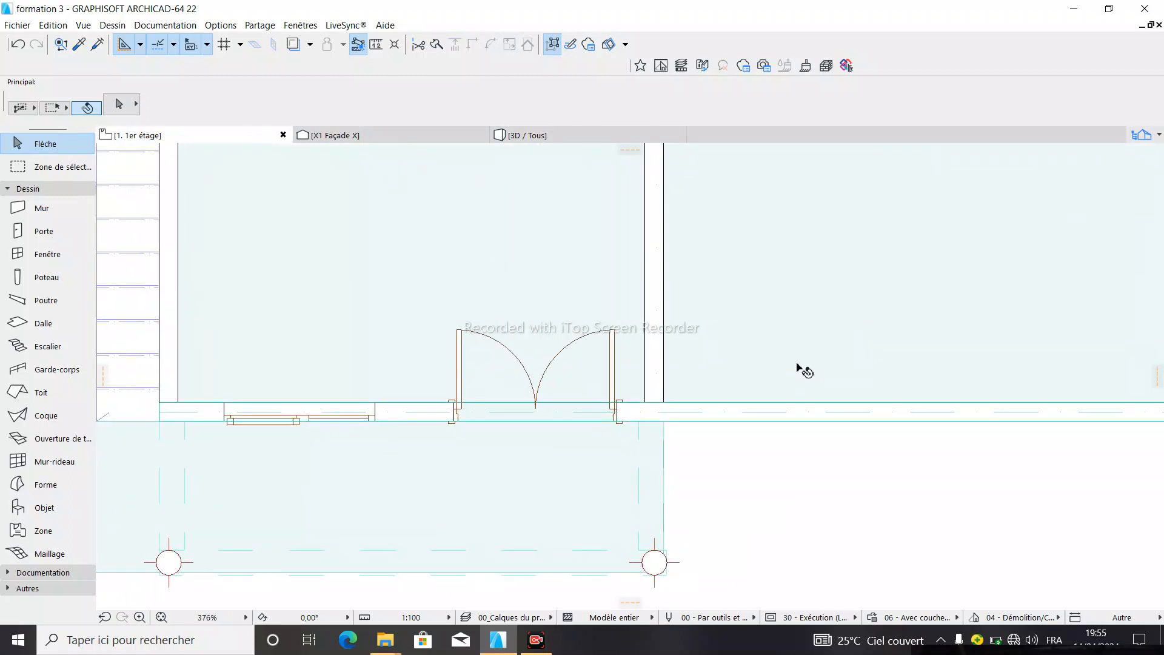
pyautogui.click(539, 419)
pyautogui.scroll(-3, 389, 455)
pyautogui.scroll(6, 398, 390)
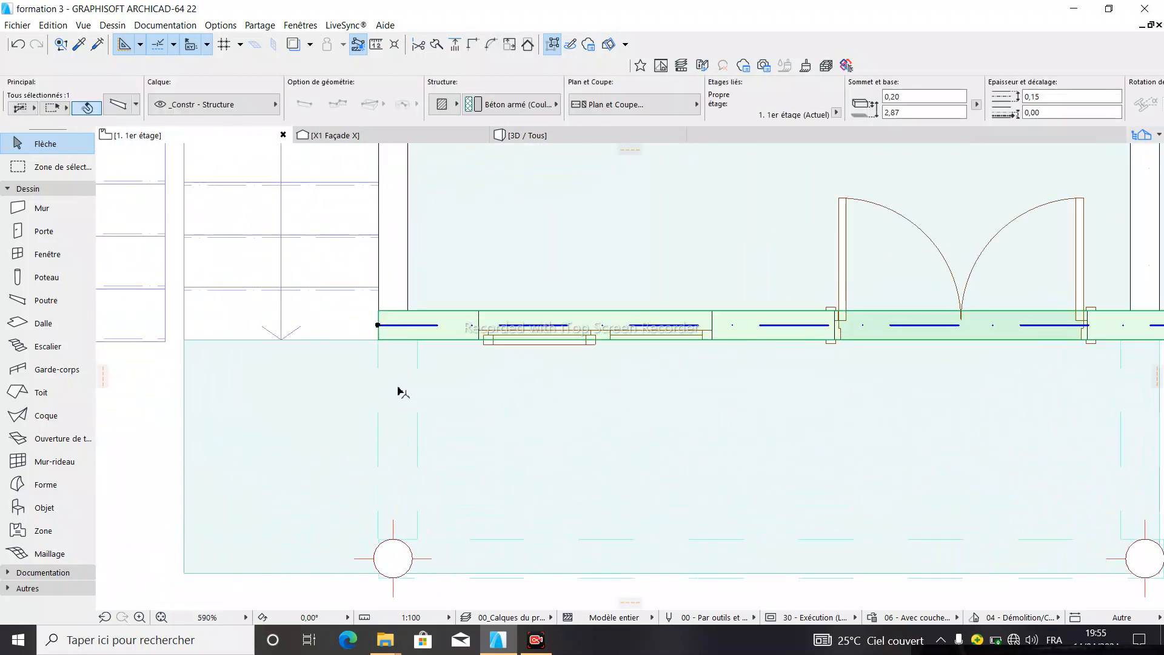
pyautogui.click(365, 318)
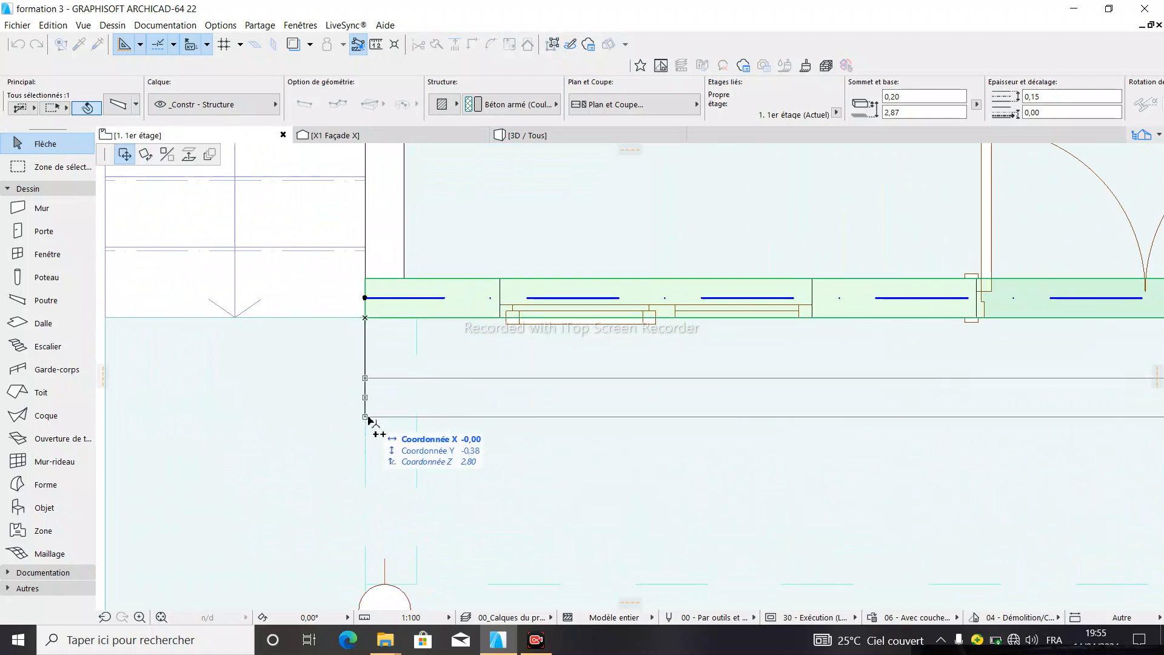
pyautogui.scroll(-3, 375, 420)
pyautogui.scroll(5, 364, 545)
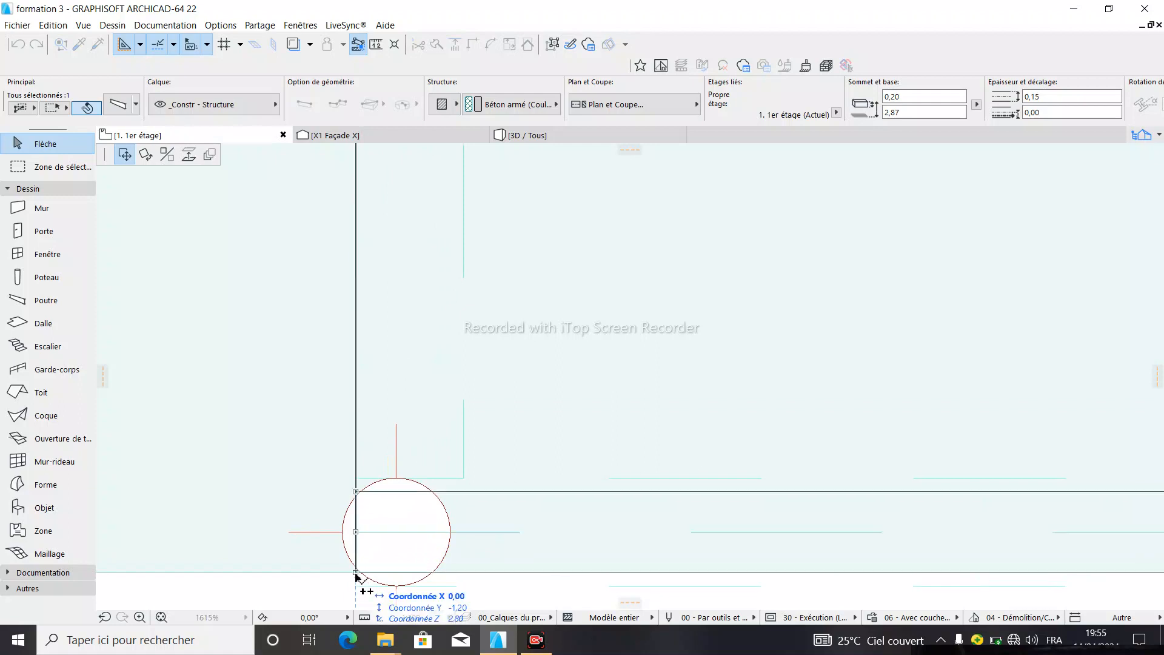
pyautogui.scroll(-2, 340, 576)
pyautogui.click(339, 549)
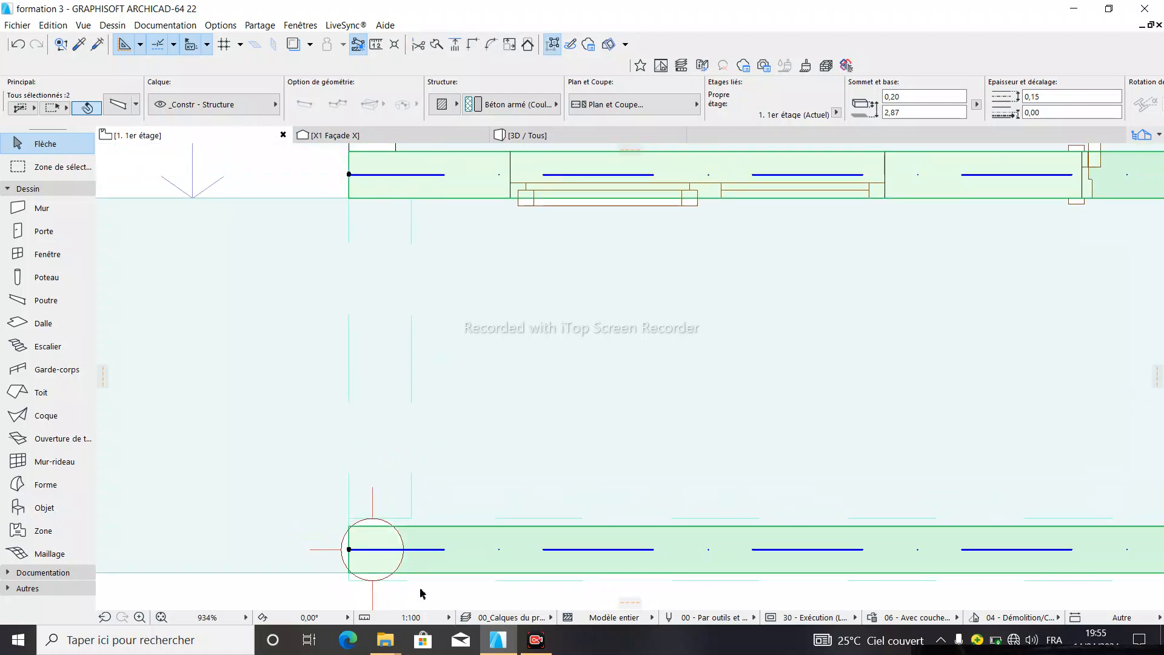
pyautogui.press('Escape')
# Shorten the porch beam so its far end stops at the slab's side edge over the second column
pyautogui.scroll(-3, 325, 481)
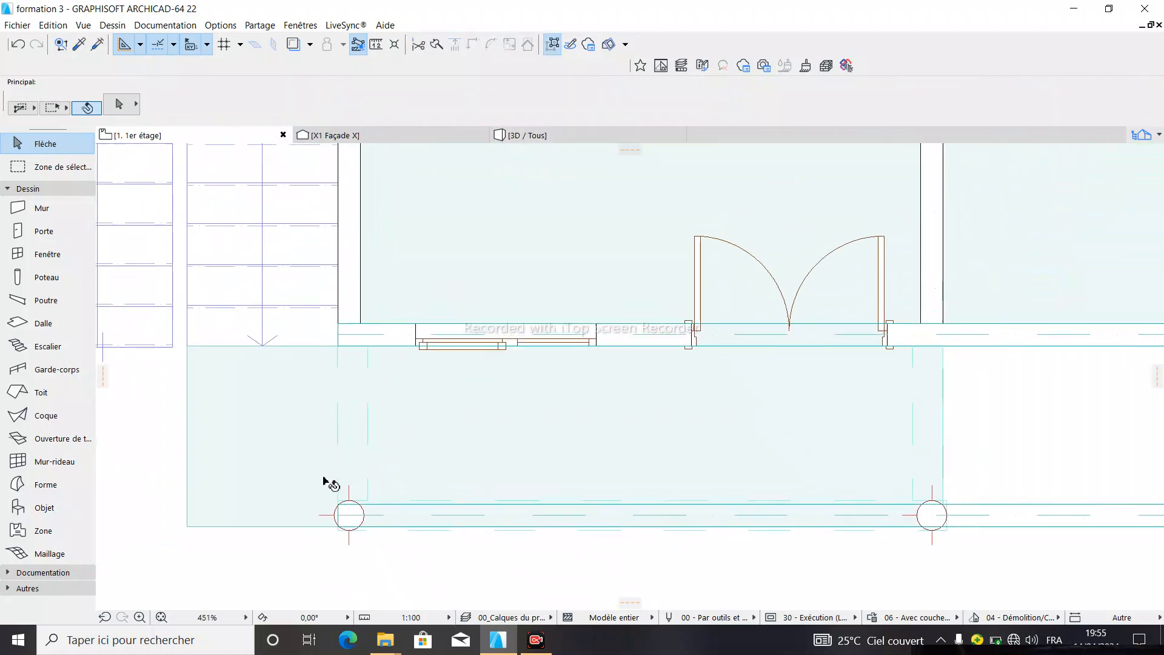
pyautogui.scroll(-1, 325, 480)
pyautogui.scroll(2, 990, 522)
pyautogui.click(991, 522)
pyautogui.scroll(-3, 990, 521)
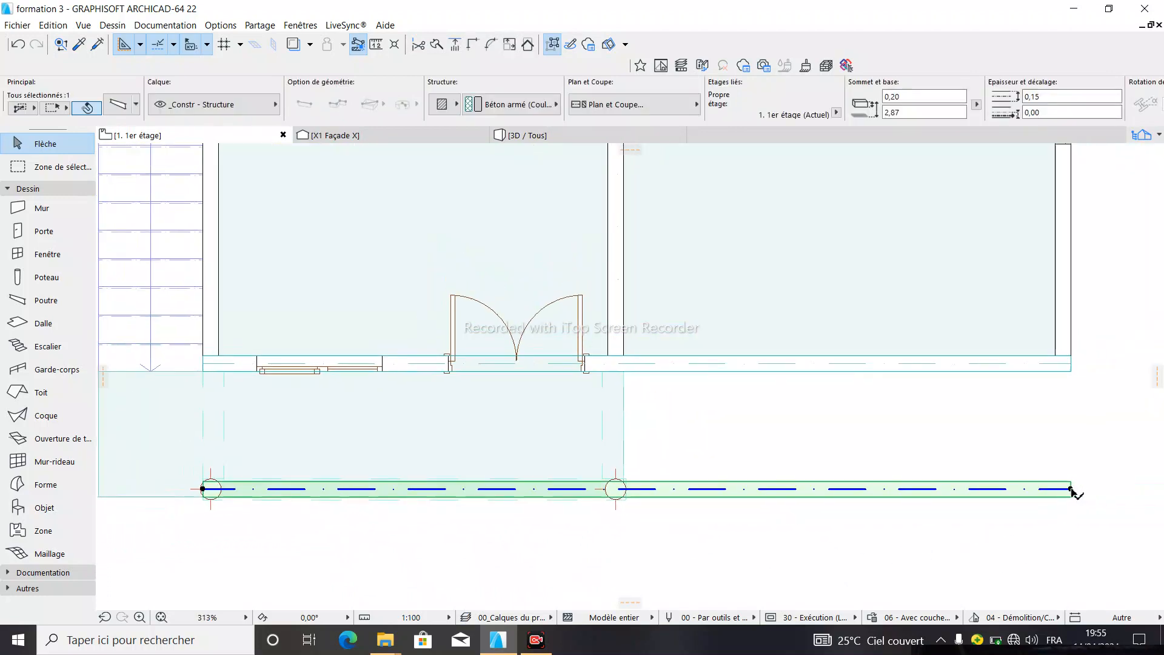
pyautogui.click(1071, 489)
pyautogui.scroll(8, 610, 488)
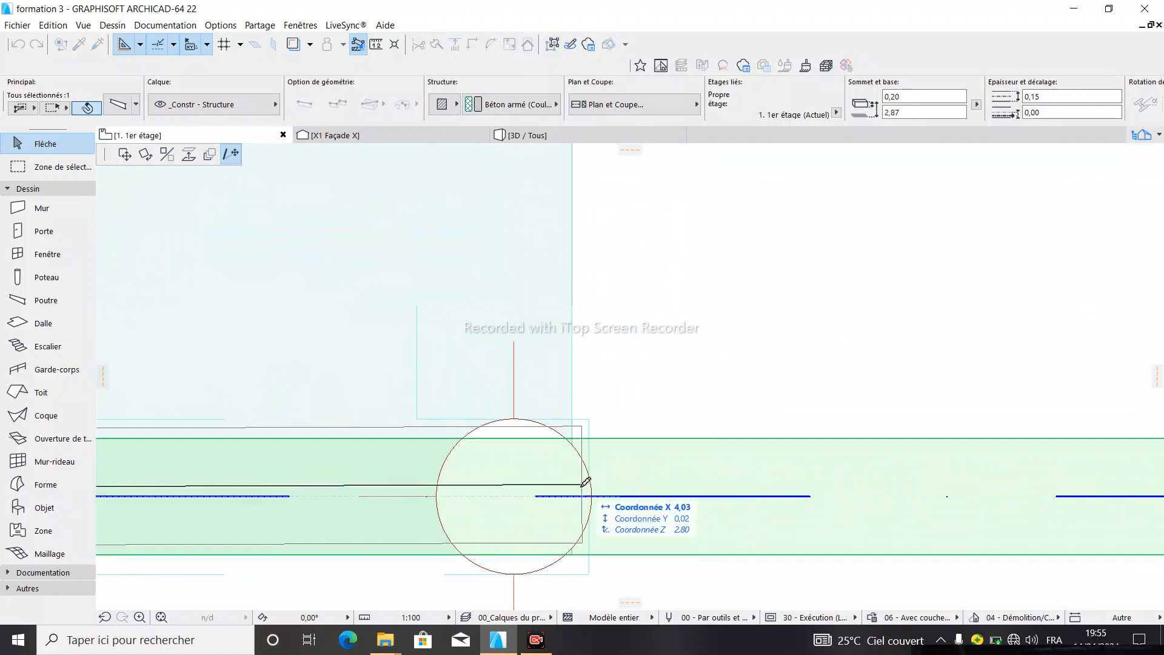
pyautogui.click(575, 496)
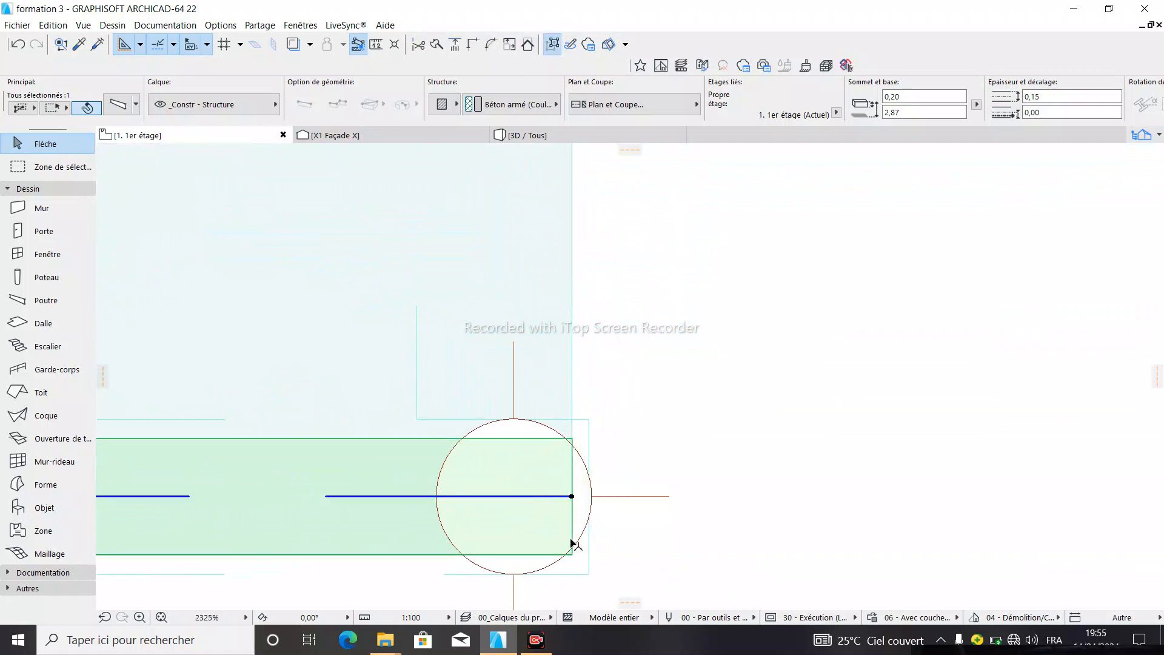
pyautogui.click(559, 586)
# Check the new porch beam and the walls still without beams in the 3D view
pyautogui.click(518, 140)
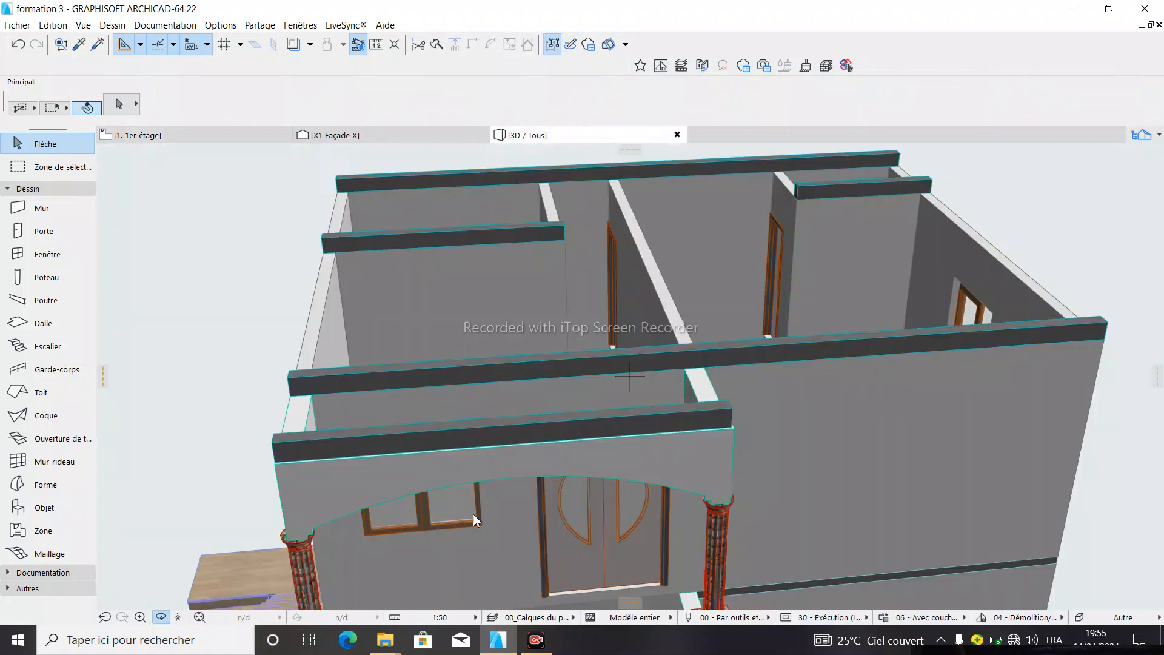
pyautogui.click(537, 639)
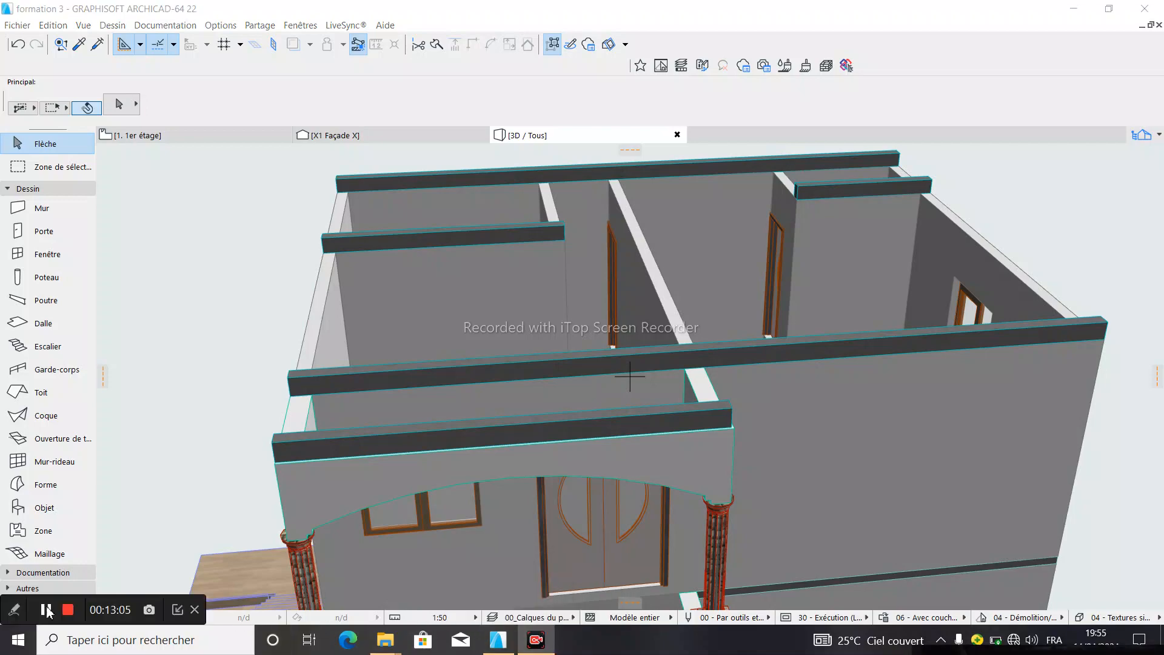
pyautogui.moveTo(218, 446); pyautogui.dragTo(320, 274)
pyautogui.click(240, 141)
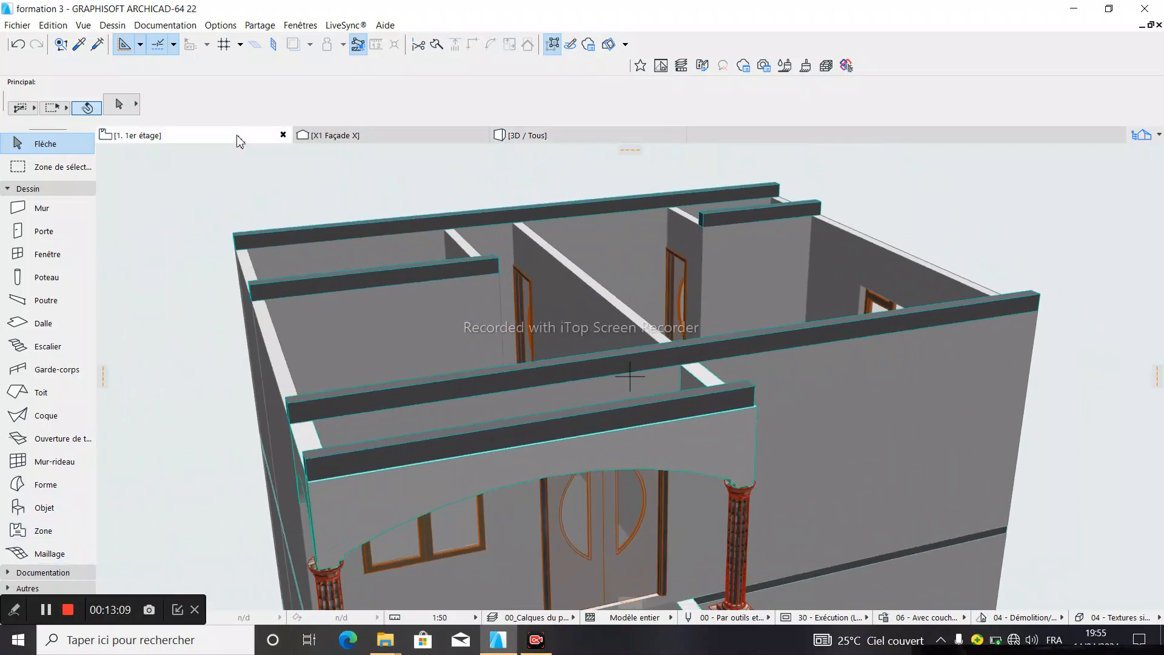
# Try to place the rear wall's beam in the empty area behind the building and undo the move
pyautogui.scroll(-3, 582, 460)
pyautogui.scroll(-5, 488, 356)
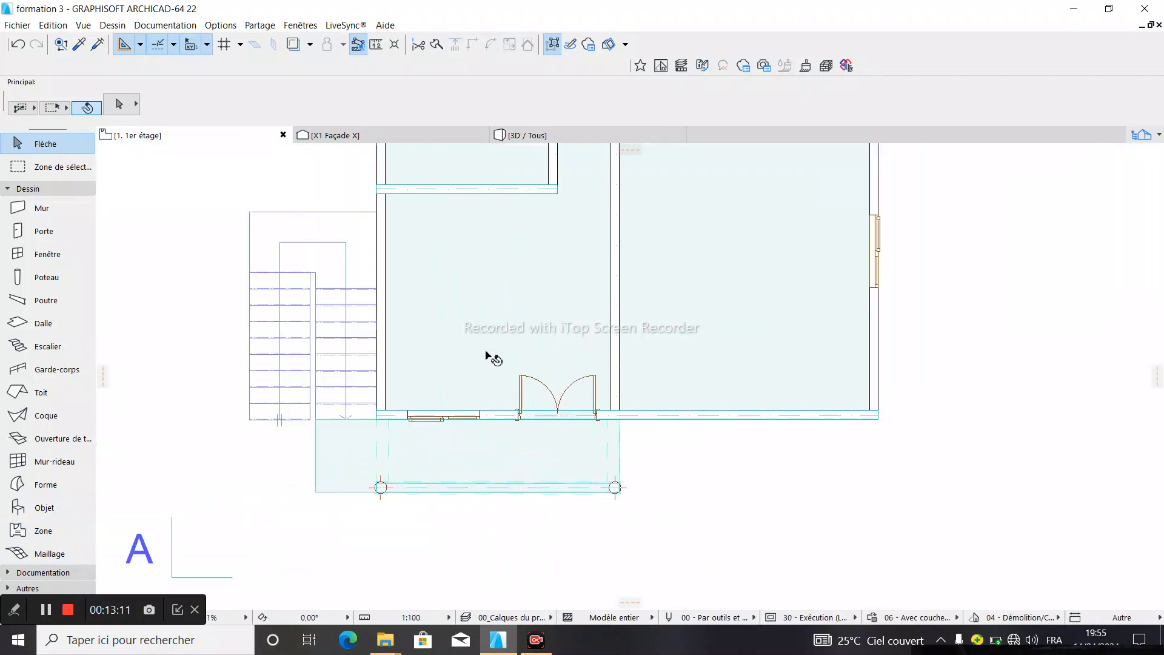
pyautogui.scroll(3, 418, 278)
pyautogui.scroll(3, 434, 265)
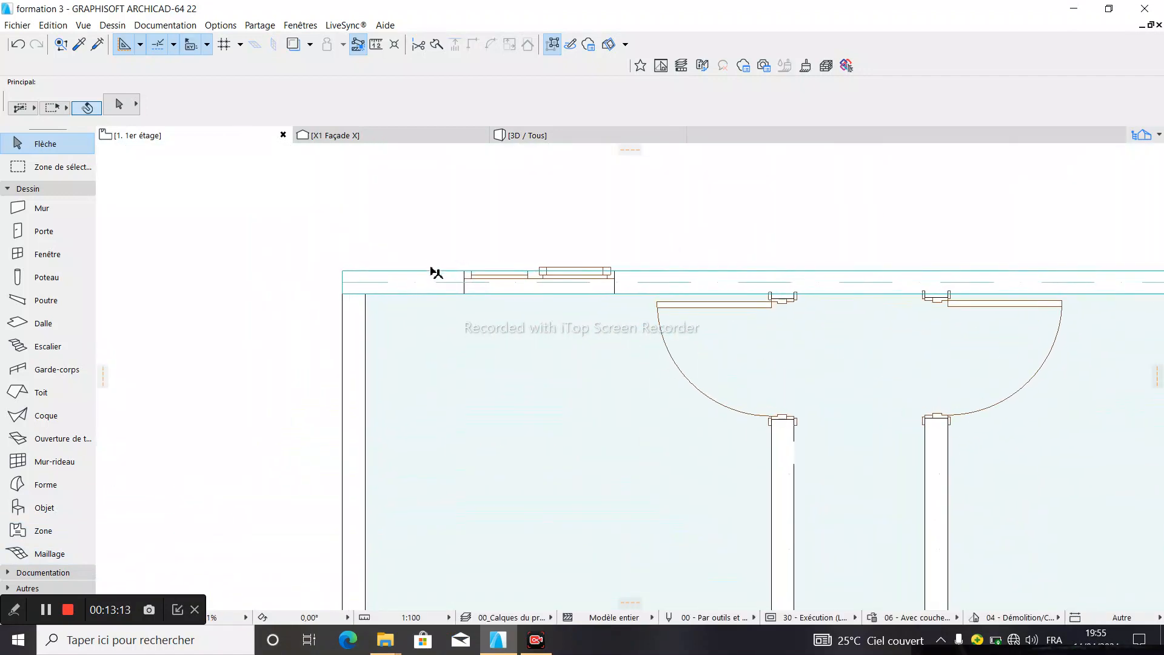
pyautogui.click(429, 274)
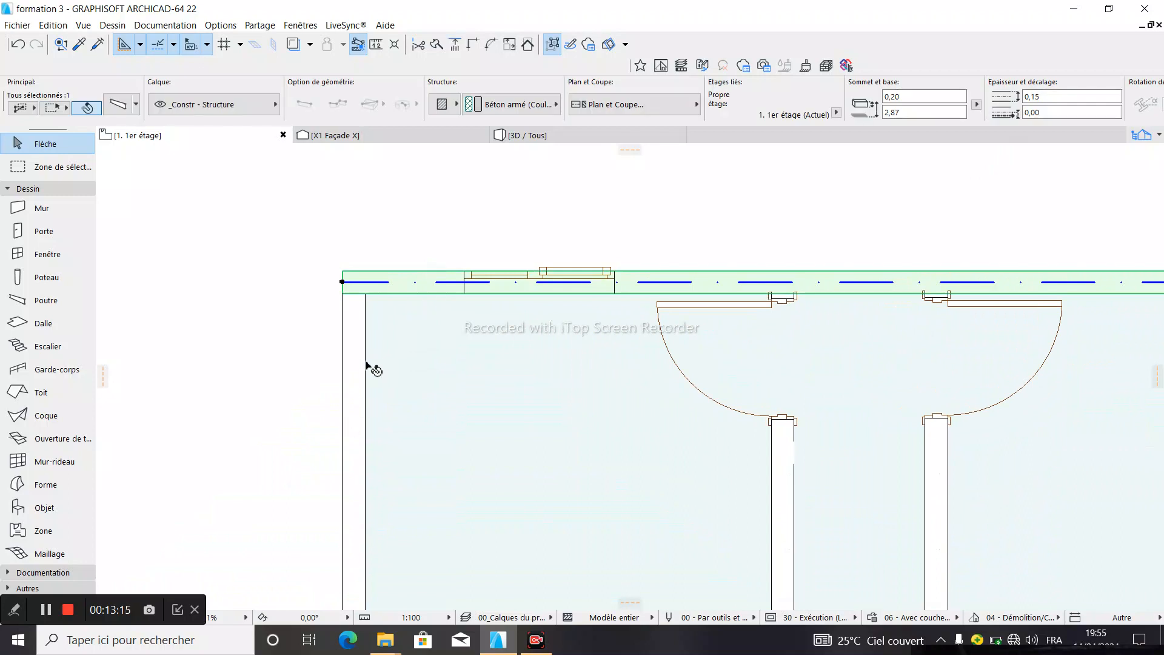
pyautogui.scroll(-2, 637, 321)
pyautogui.scroll(1, 611, 314)
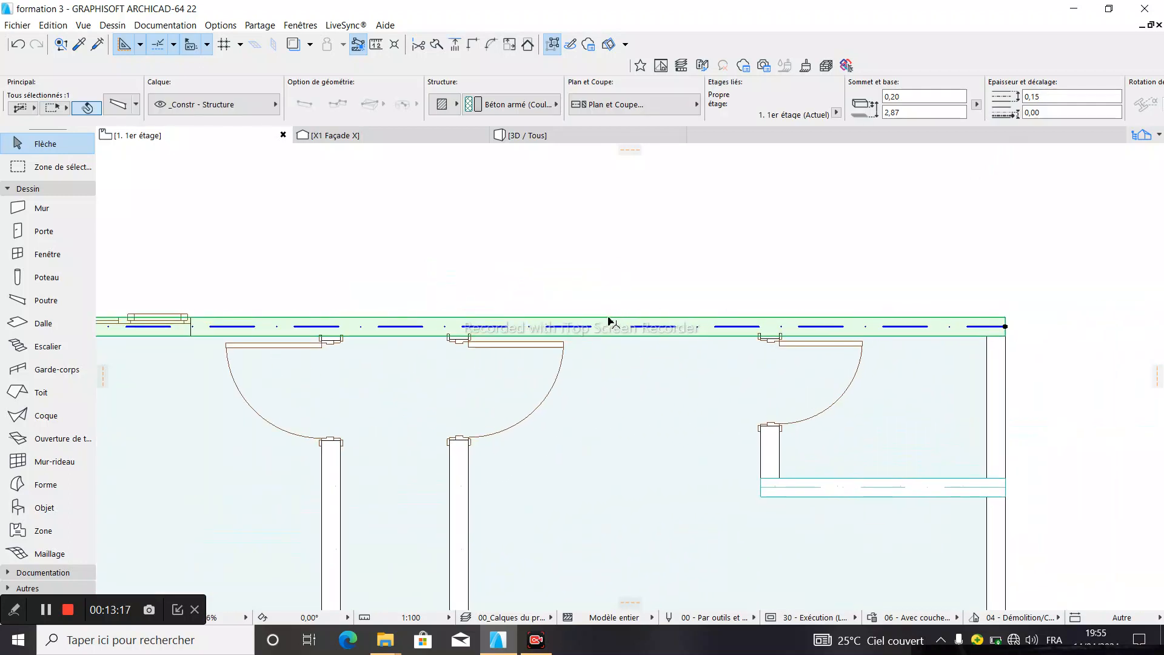
pyautogui.scroll(-3, 611, 317)
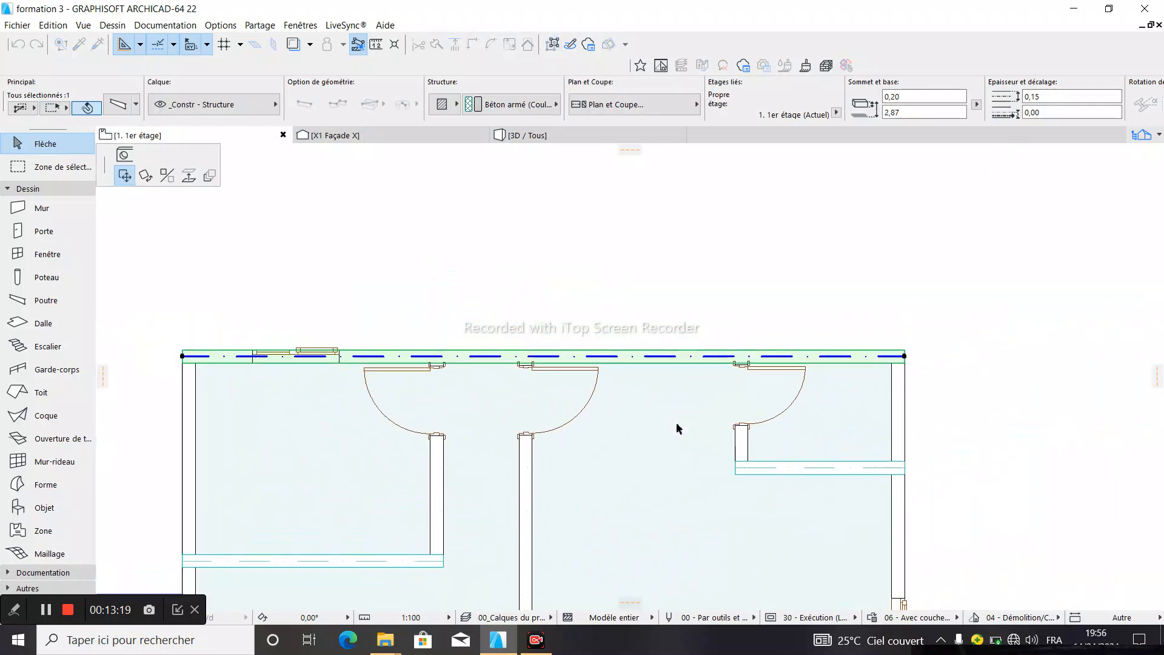
pyautogui.click(531, 291)
pyautogui.click(502, 315)
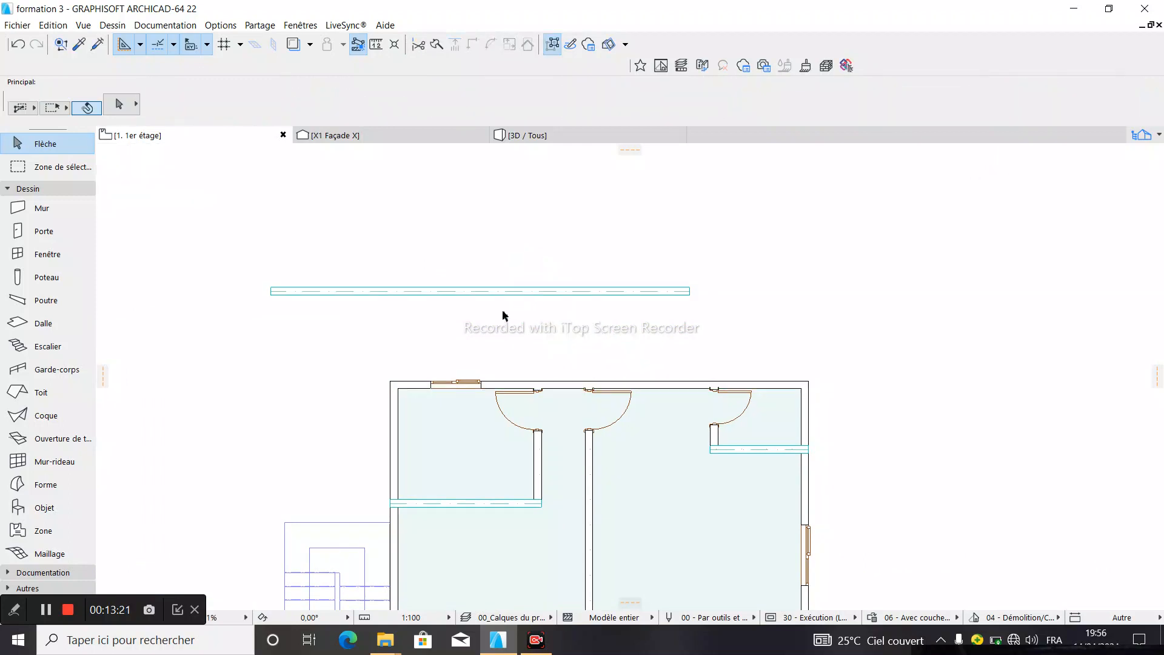
pyautogui.click(17, 48)
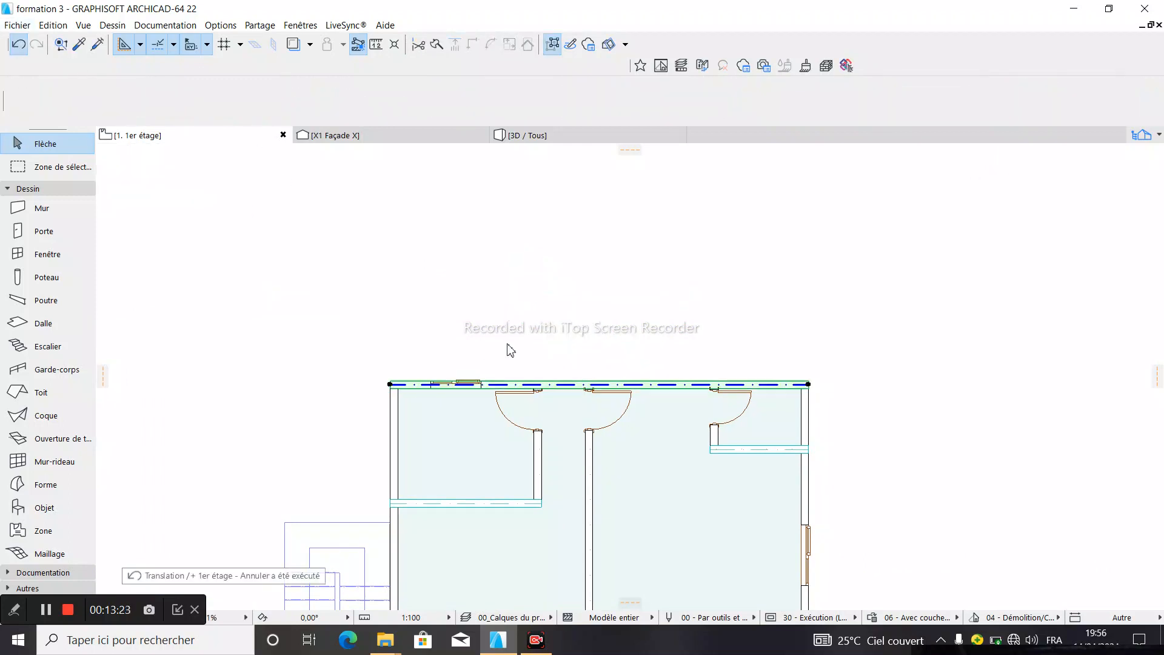
# Place a copy of the rear wall's beam in the empty area about 1,08 behind the building
pyautogui.scroll(3, 599, 370)
pyautogui.click(600, 377)
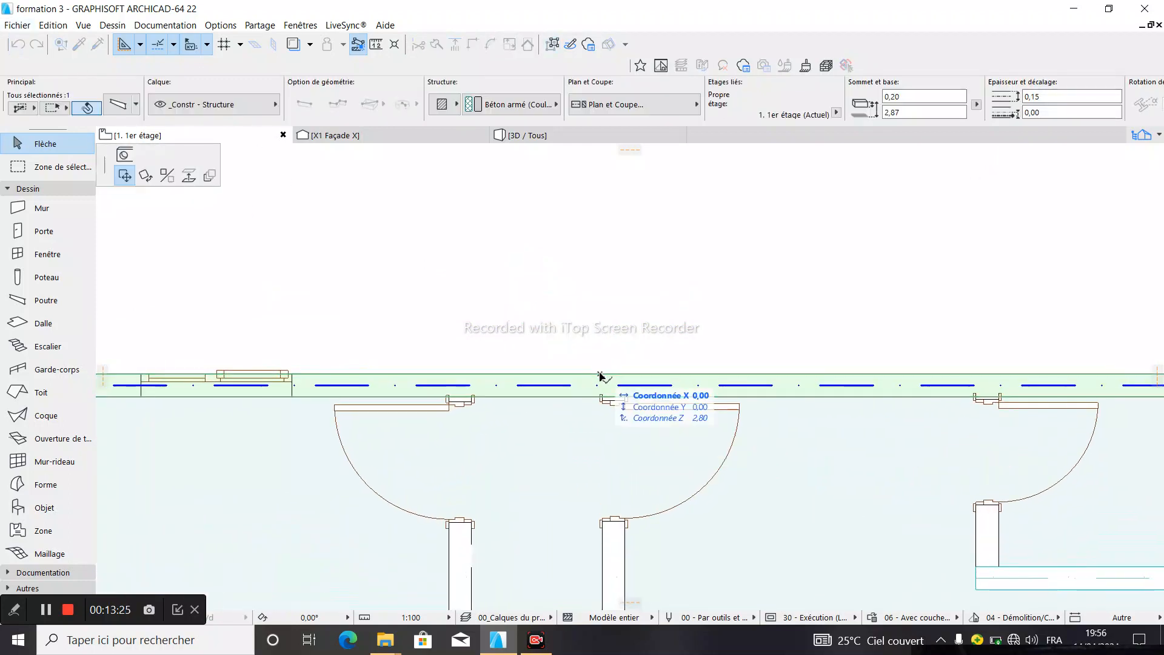
pyautogui.scroll(-2, 554, 311)
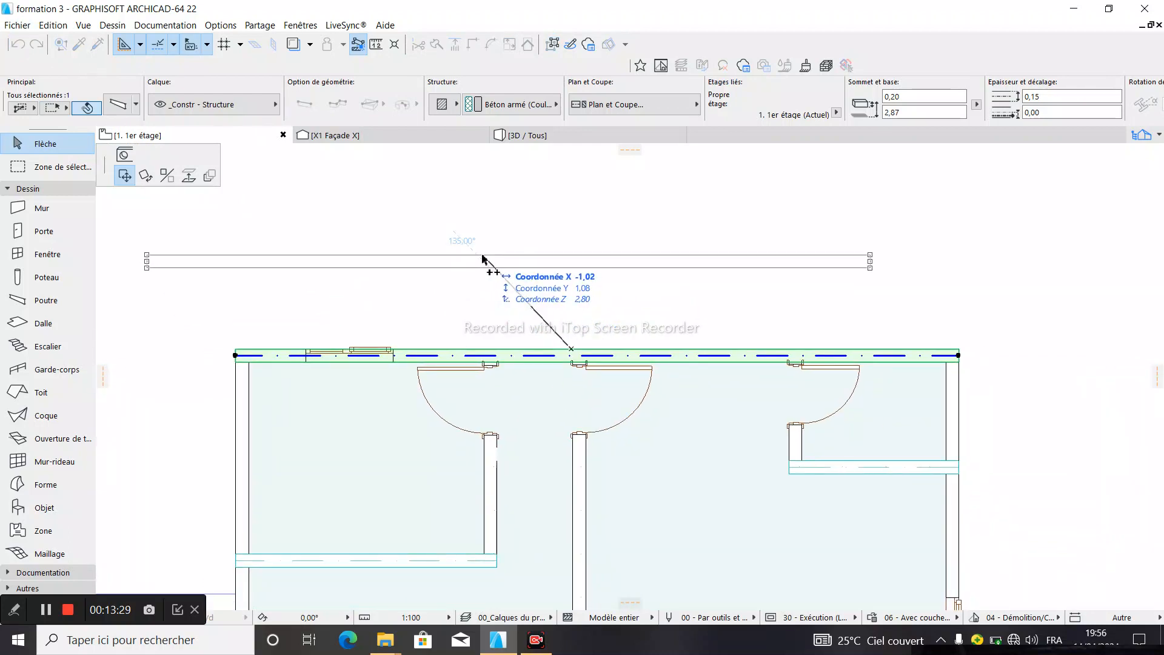
pyautogui.click(548, 272)
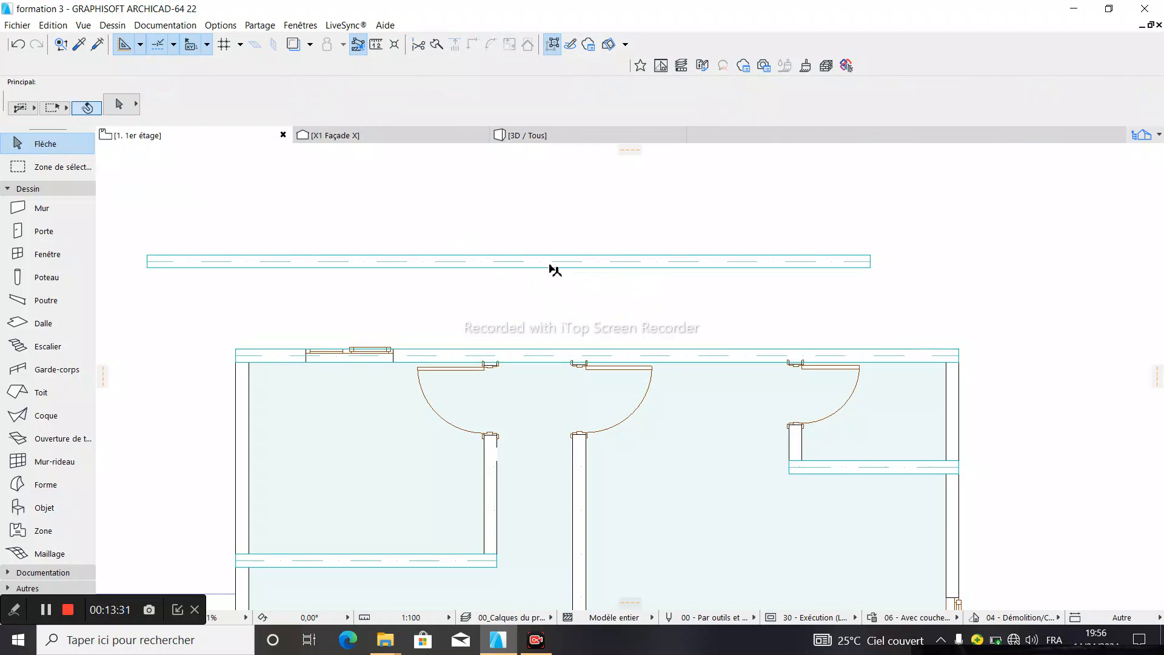
# Rotate the free beam copy about a point near its middle until it runs perpendicular to the rear wall
pyautogui.click(628, 262)
pyautogui.click(527, 262)
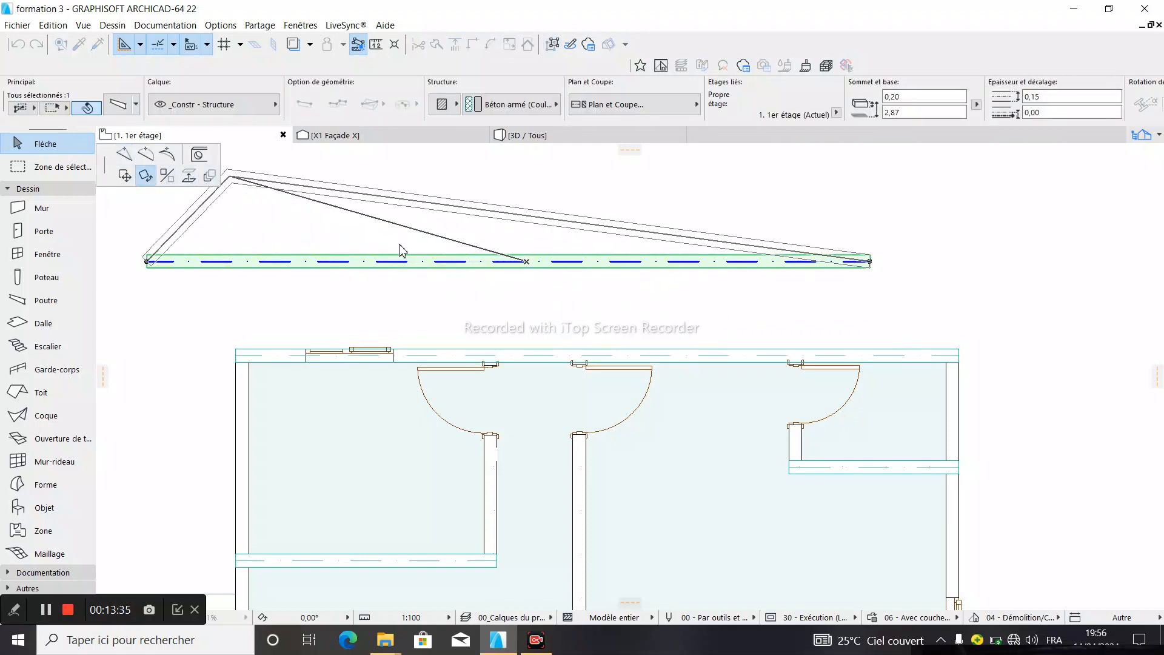
pyautogui.press('Escape')
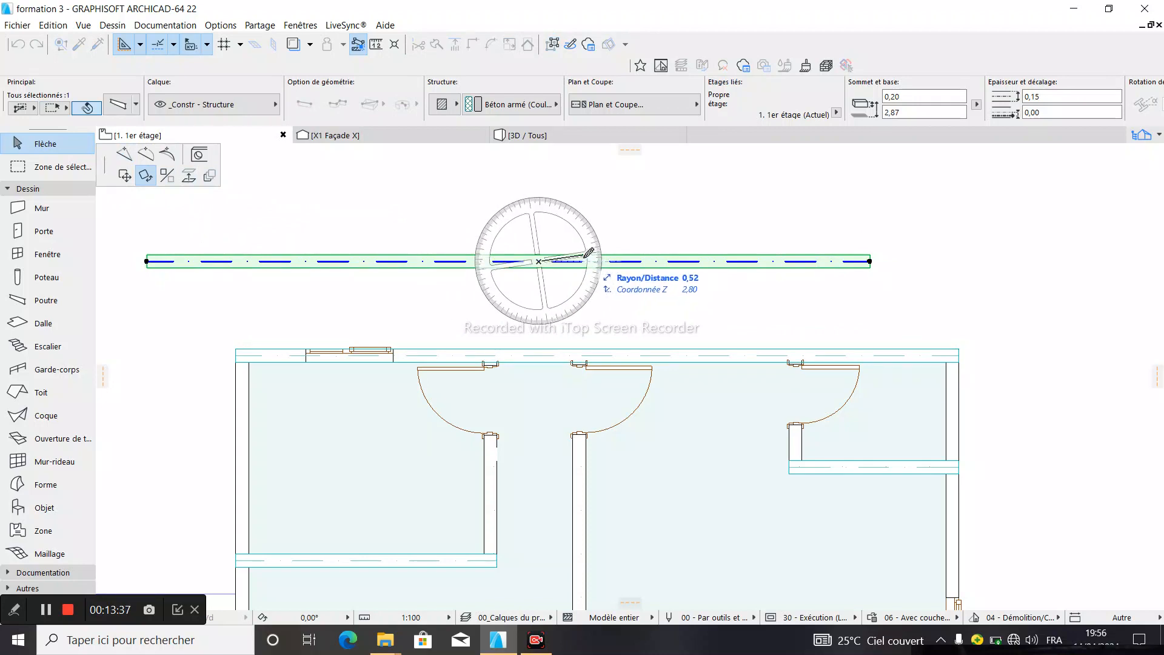
pyautogui.click(606, 259)
pyautogui.scroll(-2, 594, 255)
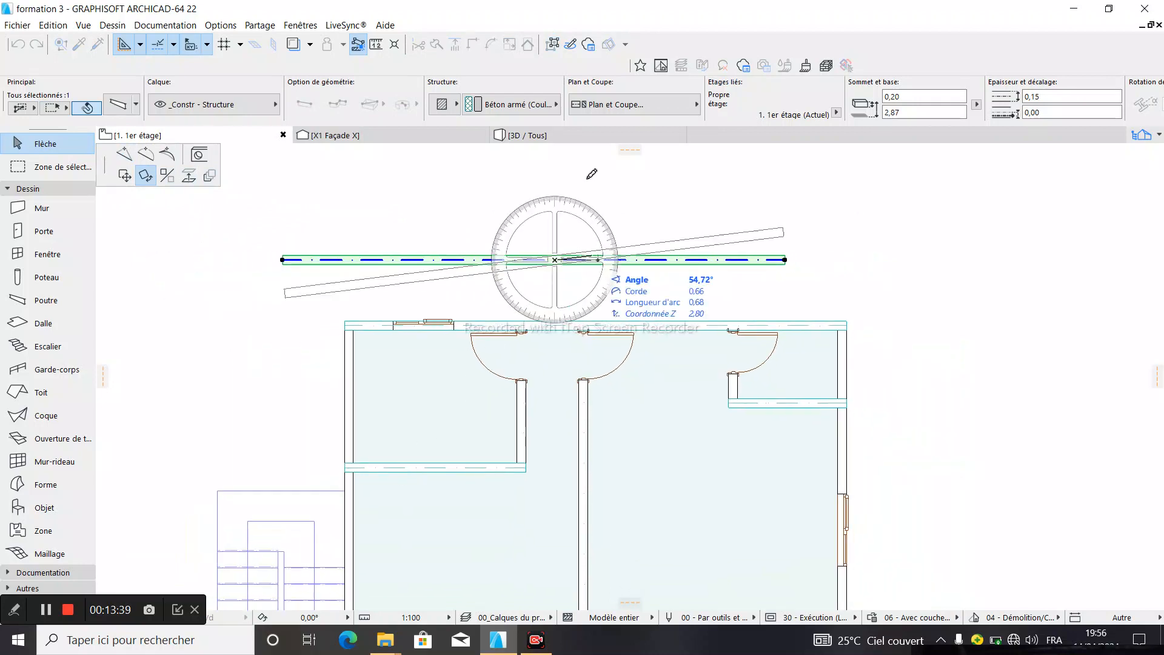
pyautogui.click(559, 174)
pyautogui.scroll(3, 568, 250)
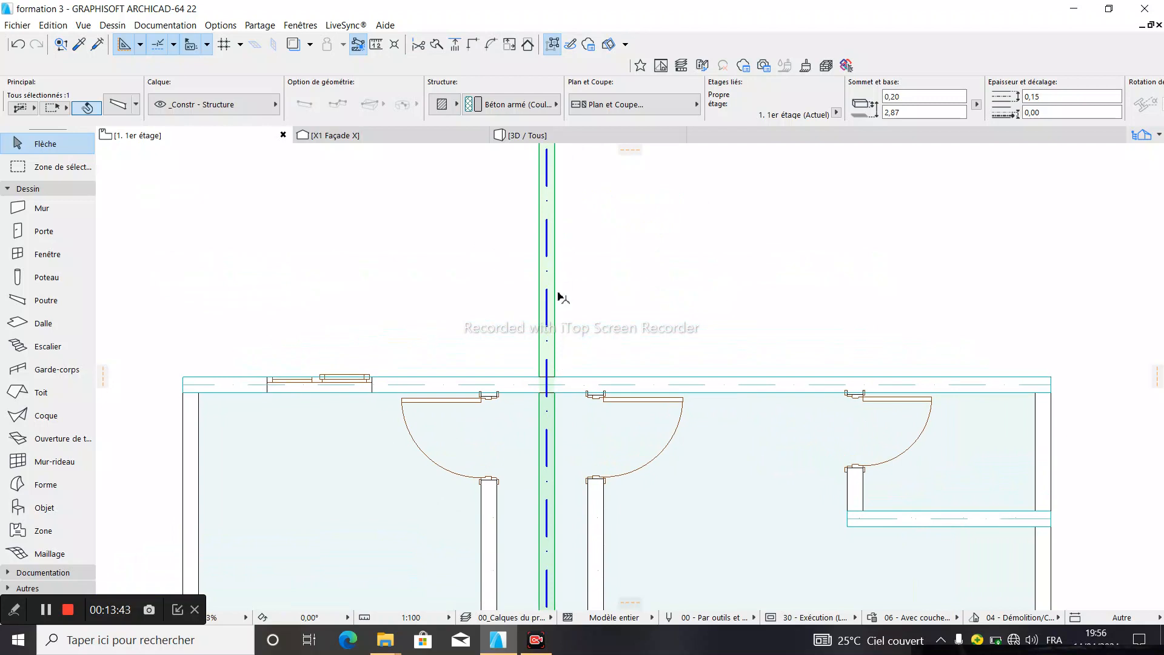
# Start making multiple copies of the rotated beam and place the first one along the stair-side exterior wall
pyautogui.scroll(-2, 556, 296)
pyautogui.scroll(3, 553, 297)
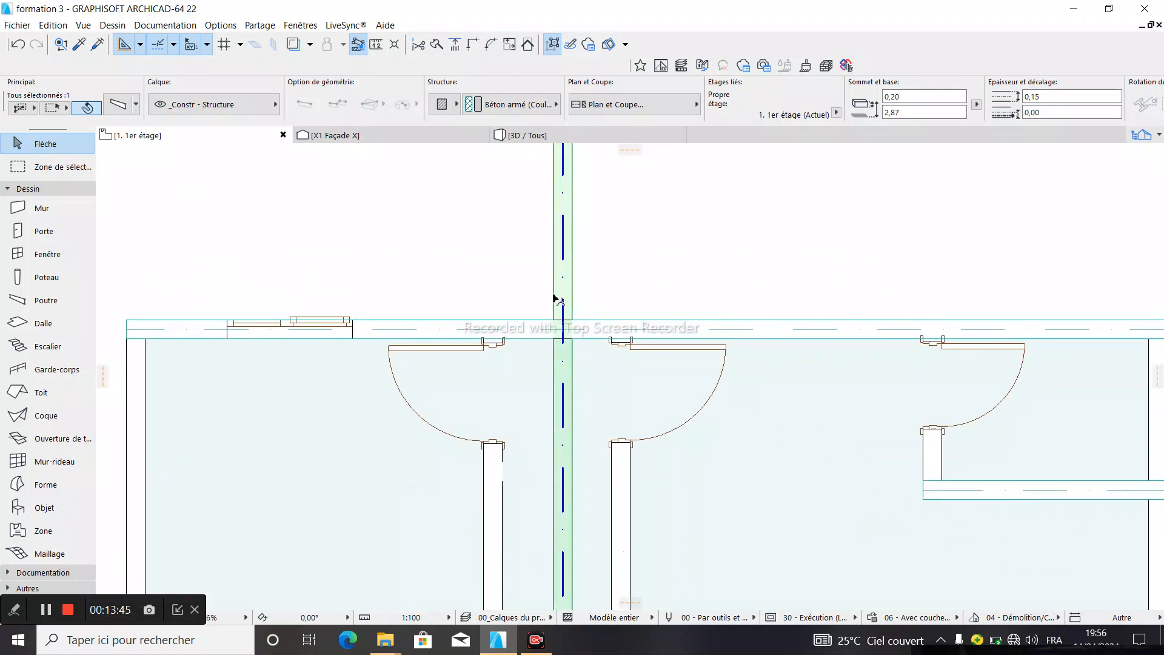
pyautogui.moveTo(556, 298); pyautogui.dragTo(125, 176)
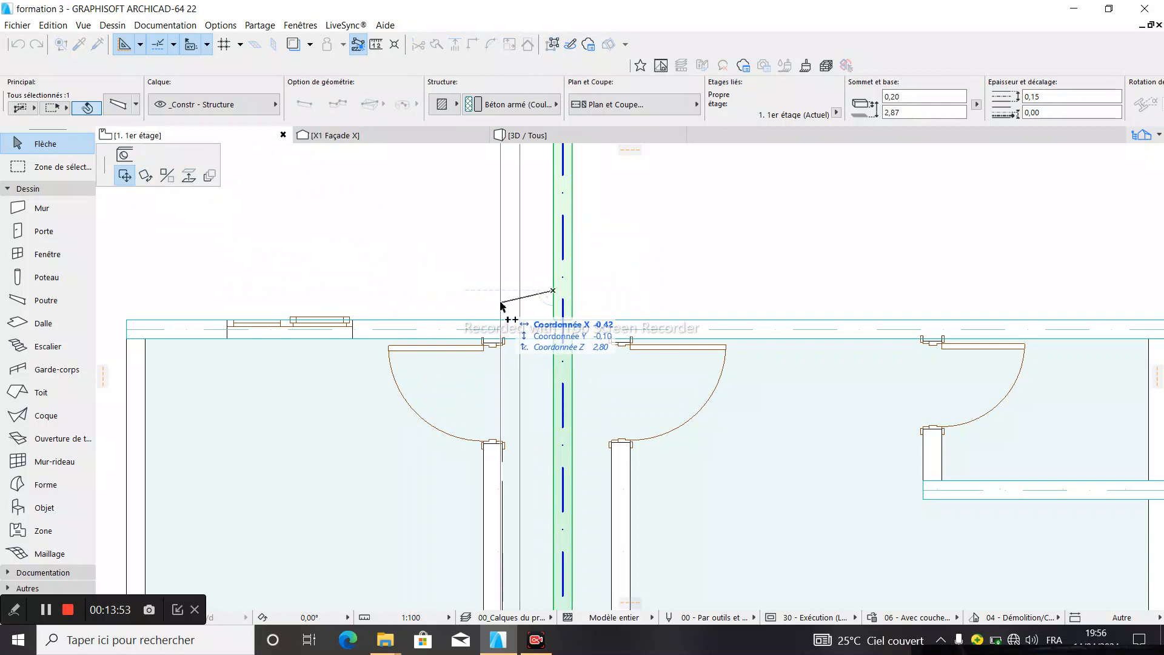
pyautogui.scroll(-5, 502, 304)
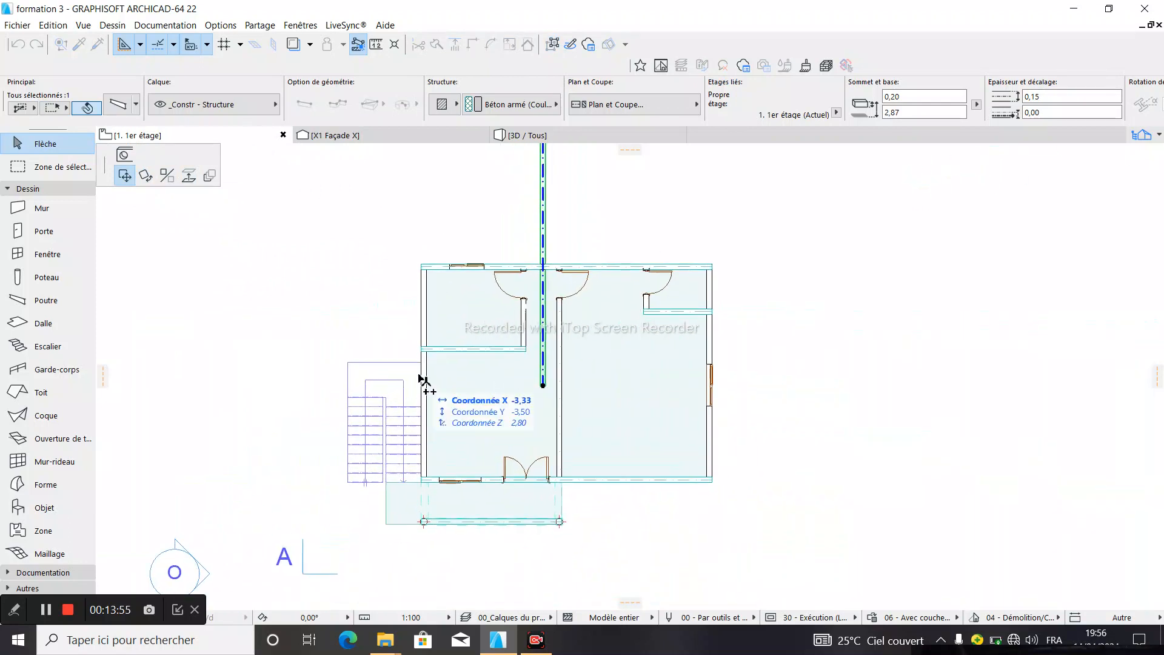
pyautogui.scroll(5, 425, 371)
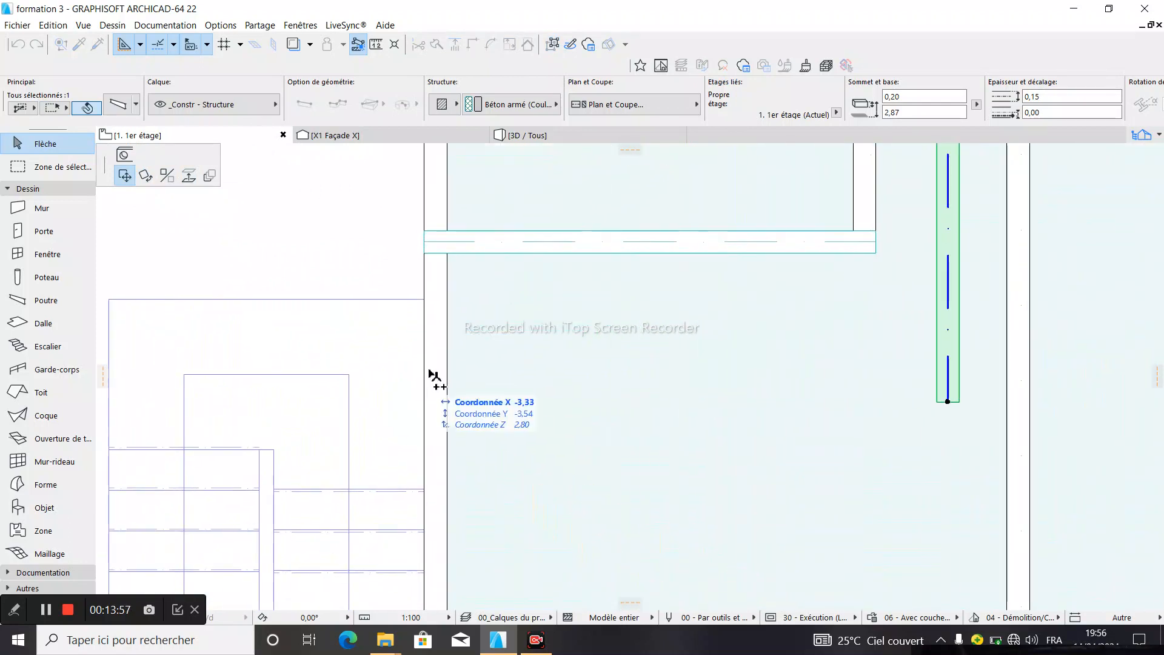
pyautogui.scroll(-5, 368, 394)
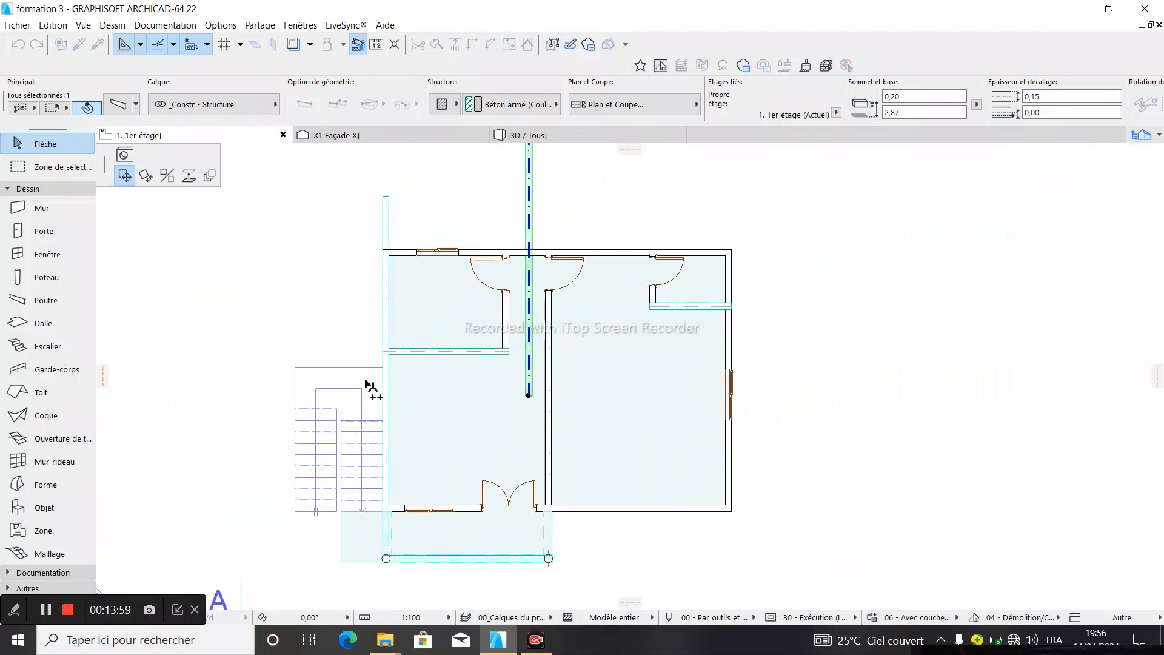
# Place copies of the rotated beam along the two interior walls on either side of the corridor
pyautogui.scroll(6, 528, 315)
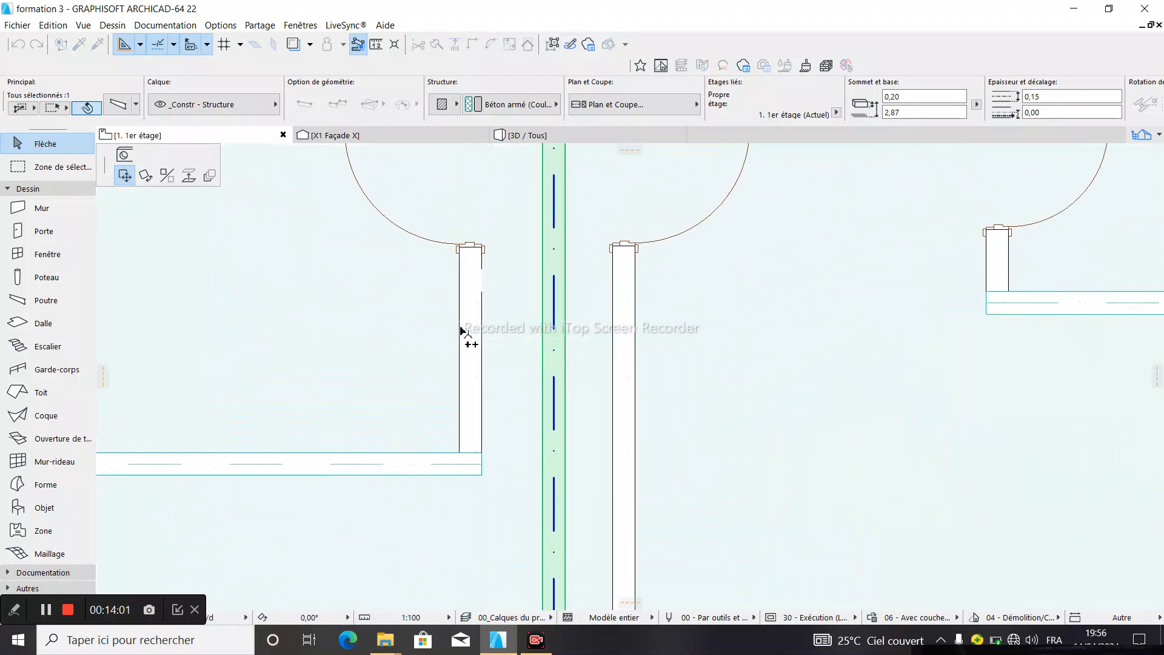
pyautogui.scroll(-5, 485, 351)
pyautogui.scroll(6, 545, 382)
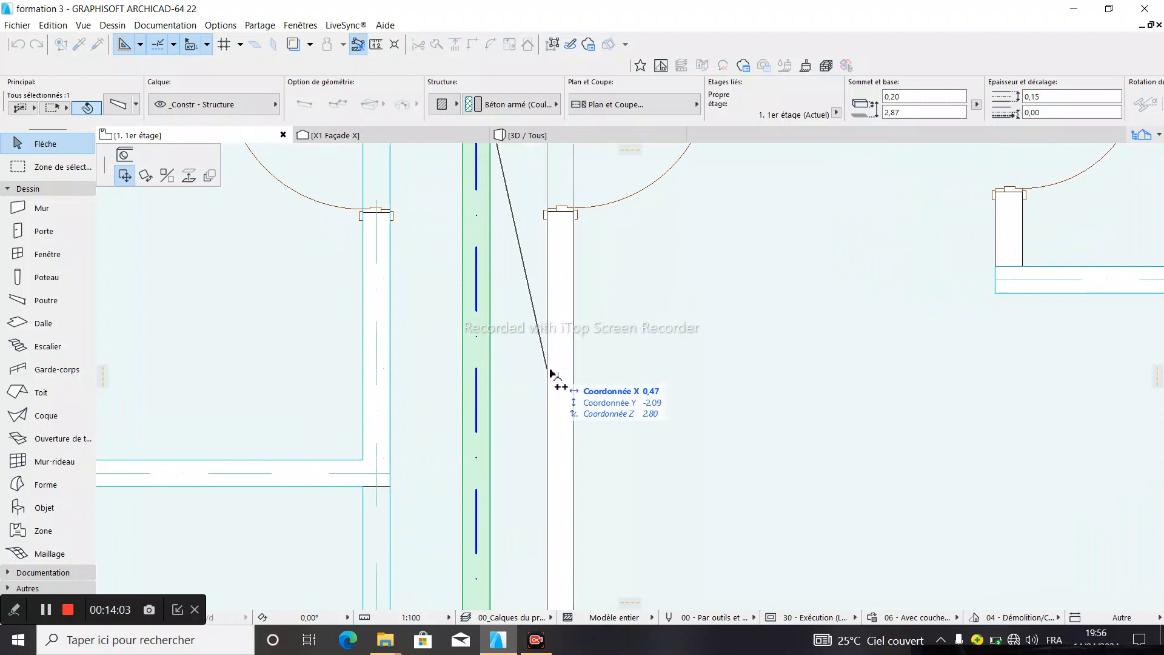
# Place the last beam copies along the small corner room's door wall and the exterior wall opposite the stairs, and end the multiple copying
pyautogui.scroll(-5, 545, 338)
pyautogui.scroll(6, 540, 317)
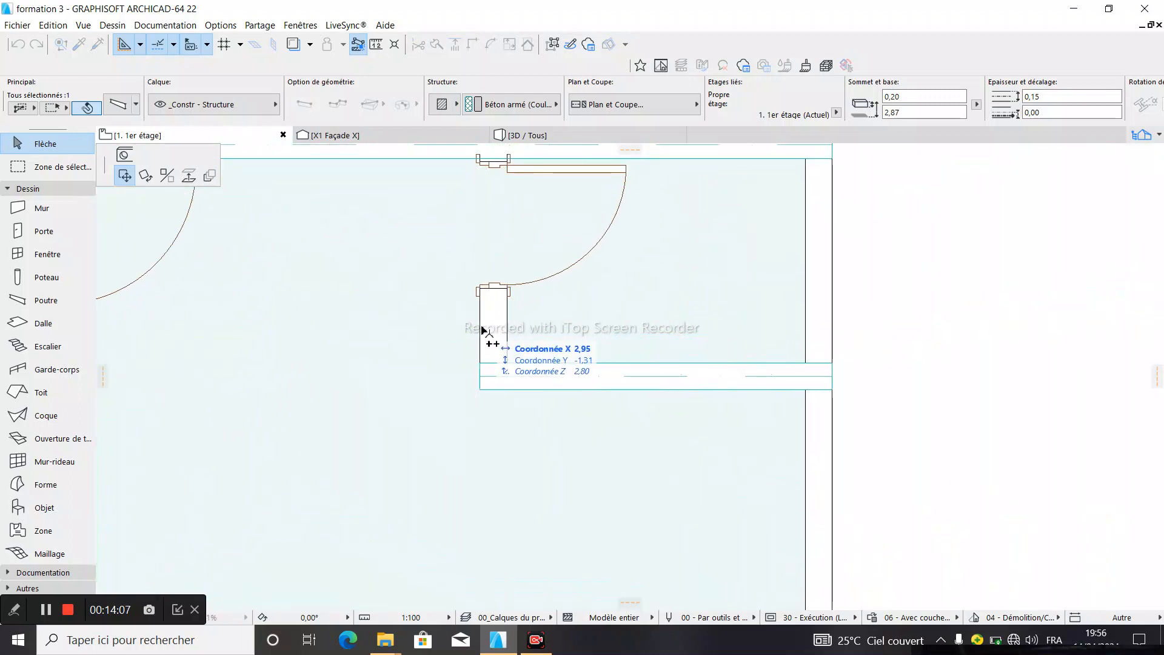
pyautogui.scroll(-3, 483, 329)
pyautogui.scroll(4, 650, 389)
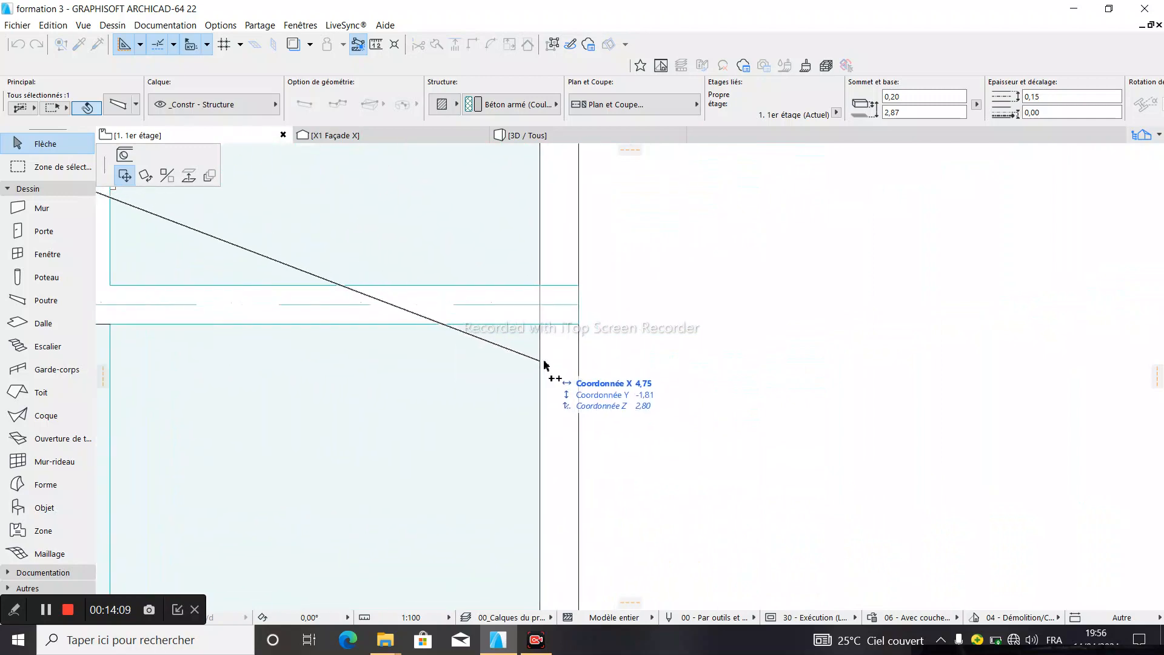
pyautogui.scroll(-5, 642, 317)
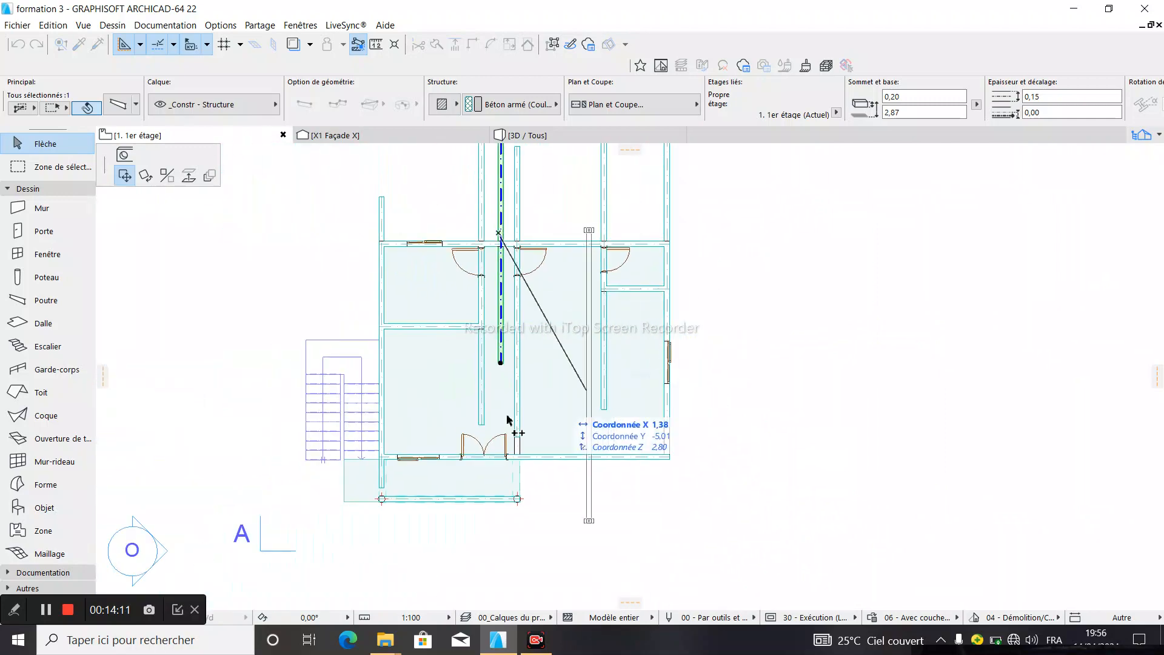
pyautogui.scroll(5, 392, 499)
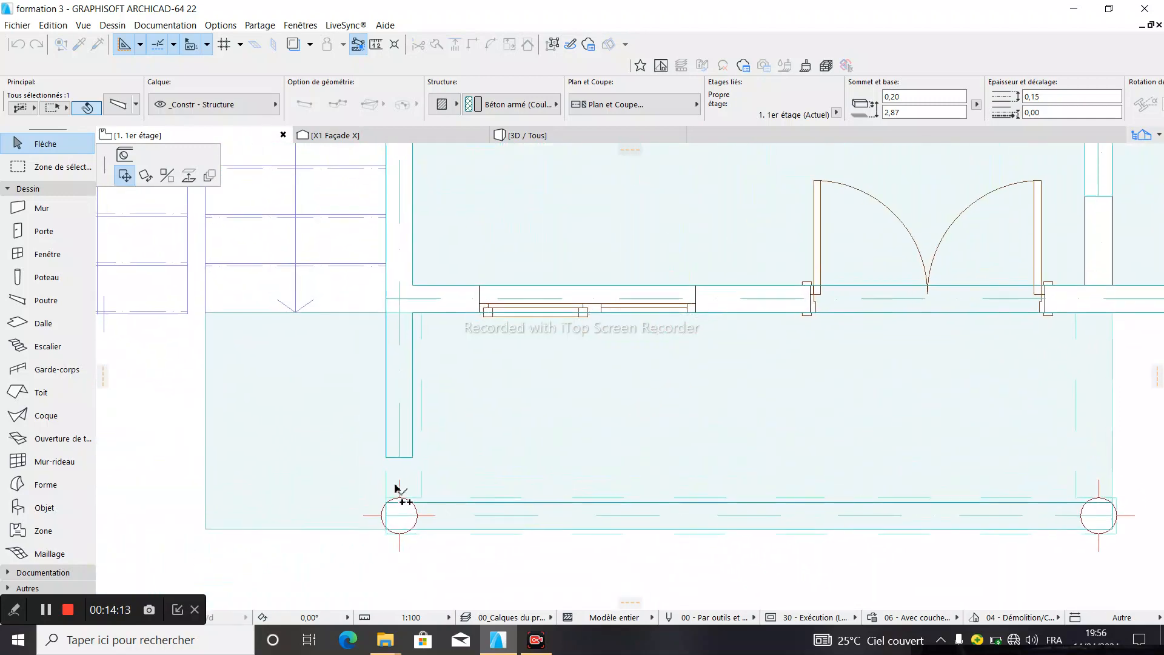
pyautogui.scroll(1, 393, 443)
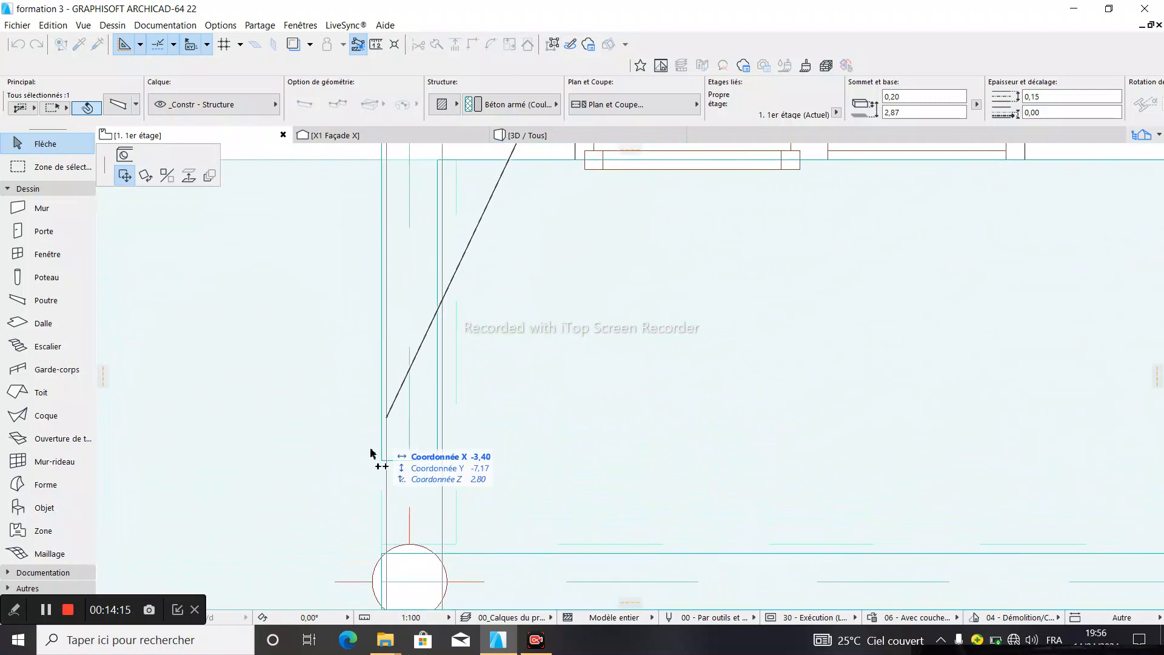
pyautogui.scroll(-2, 364, 482)
pyautogui.scroll(-4, 342, 473)
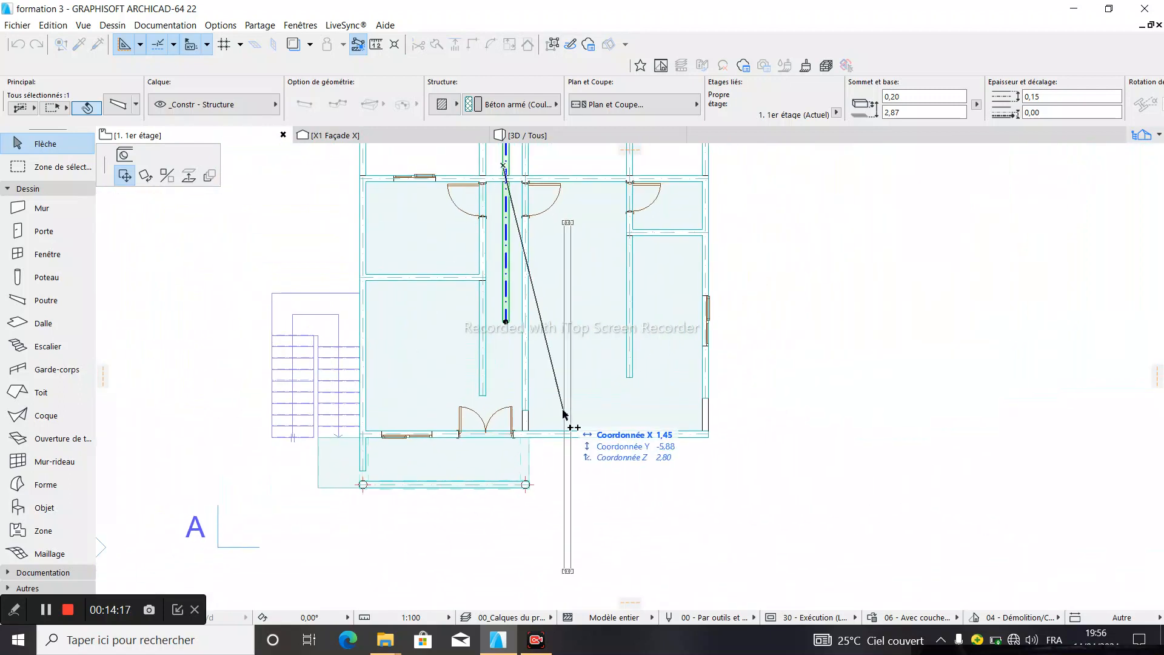
pyautogui.click(609, 442)
pyautogui.scroll(-2, 584, 494)
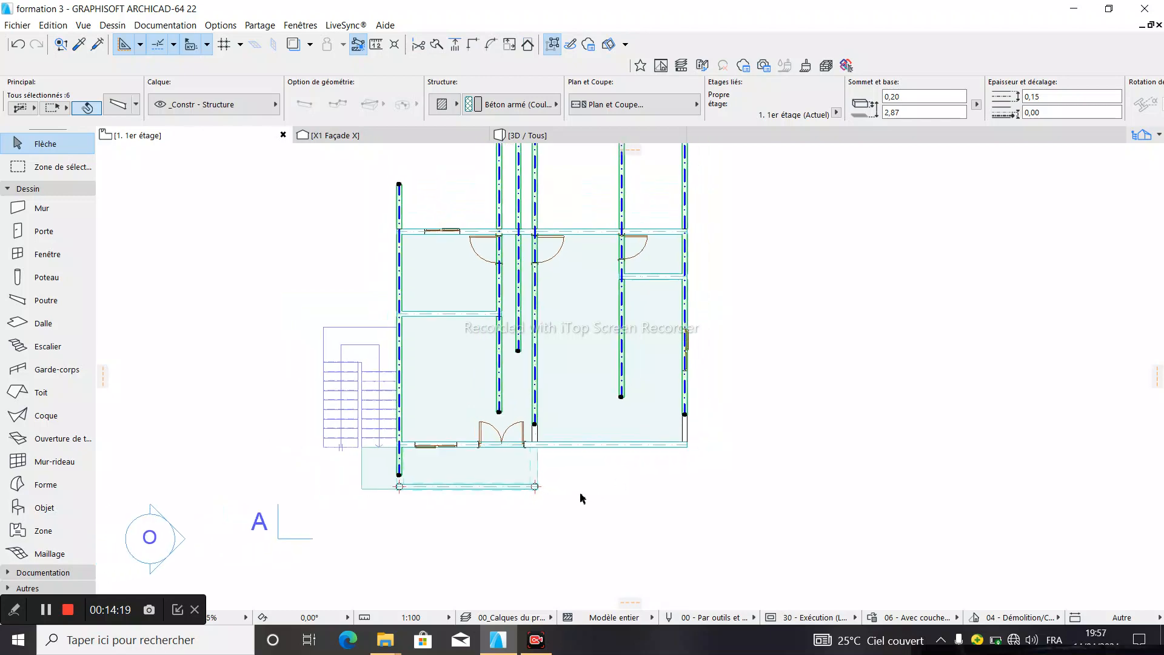
# Stretch the front end of the stair-side exterior wall's beam to the centre of the porch corner column and deselect it
pyautogui.scroll(6, 467, 435)
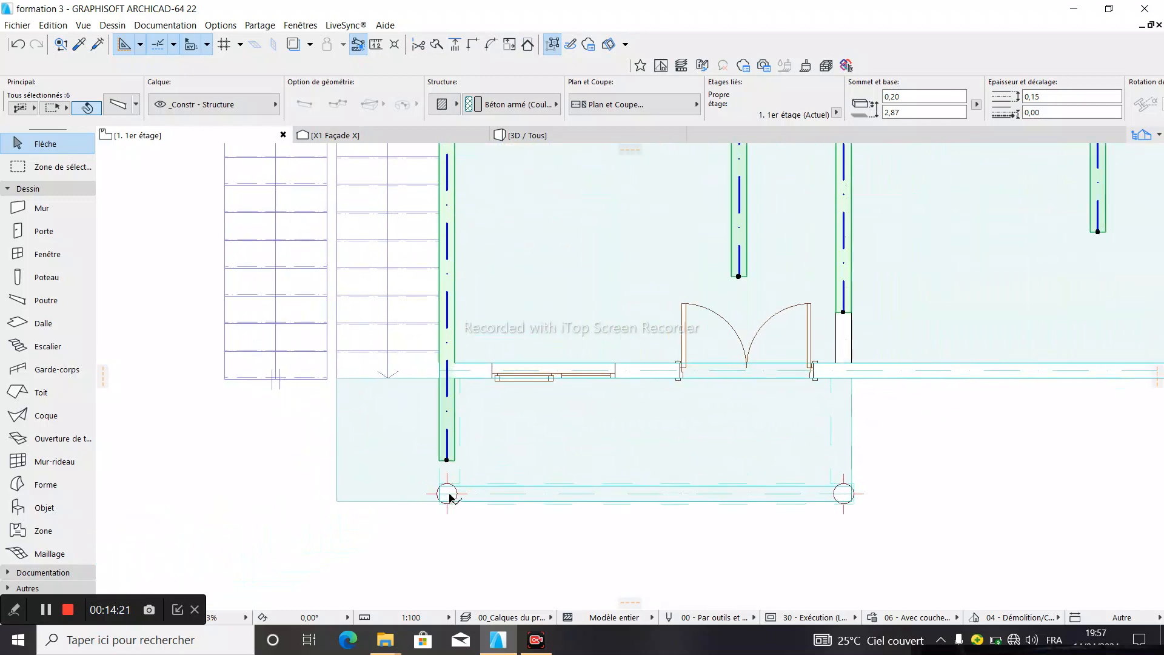
pyautogui.click(453, 445)
pyautogui.click(447, 416)
pyautogui.scroll(2, 449, 418)
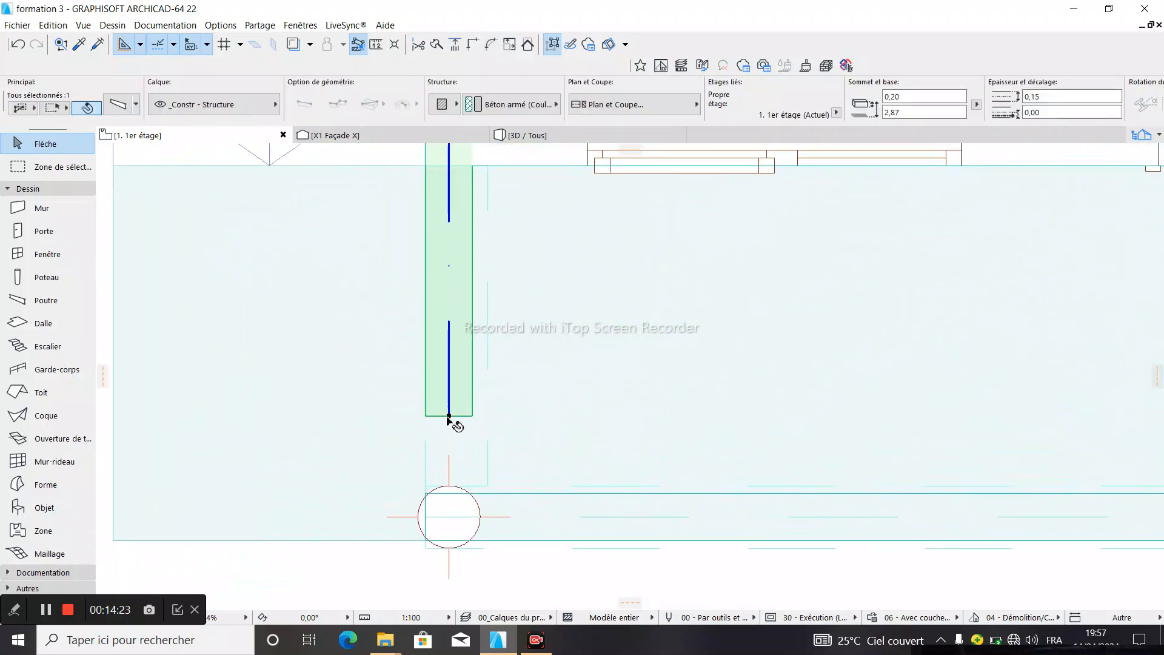
pyautogui.click(449, 419)
pyautogui.scroll(2, 455, 543)
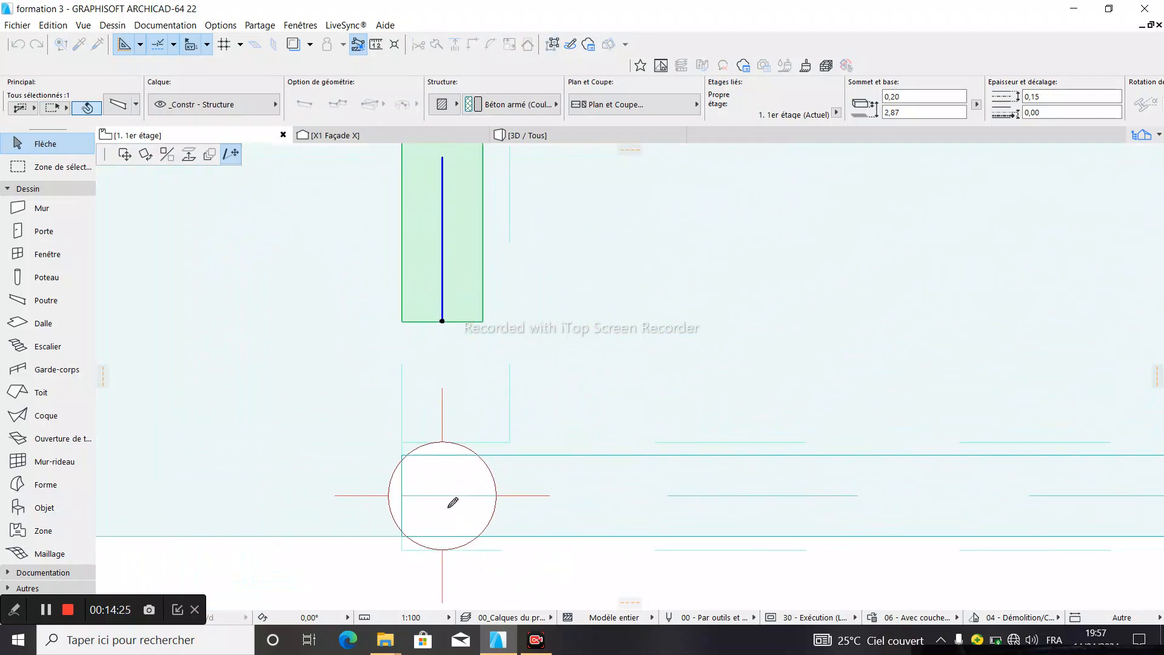
pyautogui.click(447, 532)
pyautogui.scroll(-4, 442, 548)
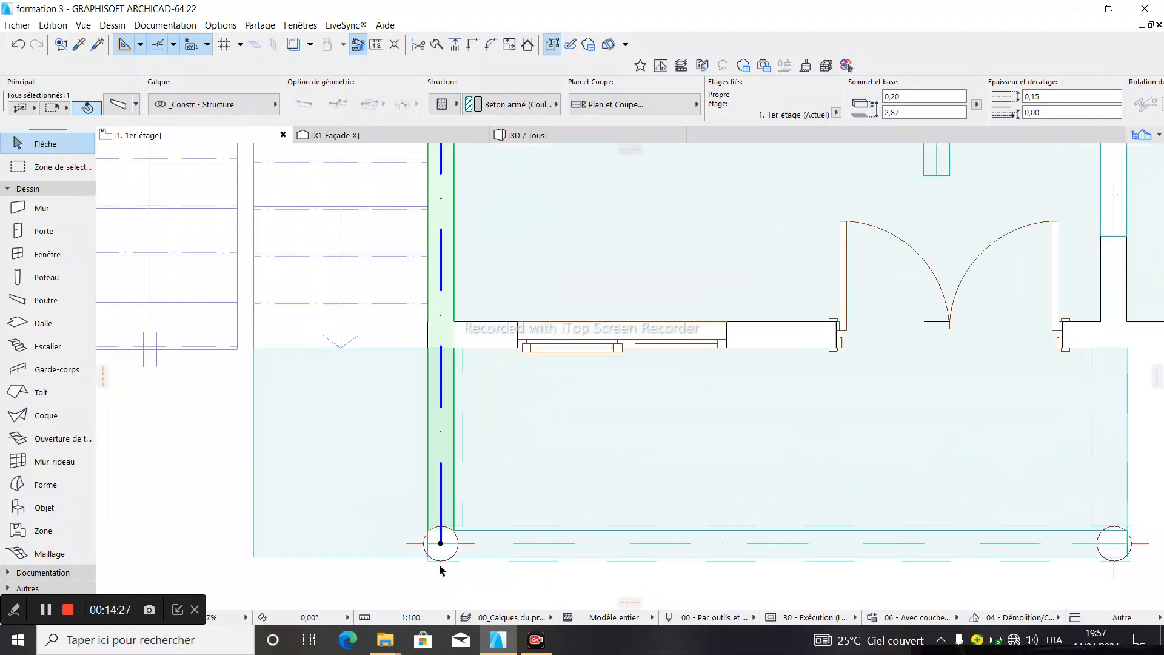
pyautogui.click(427, 159)
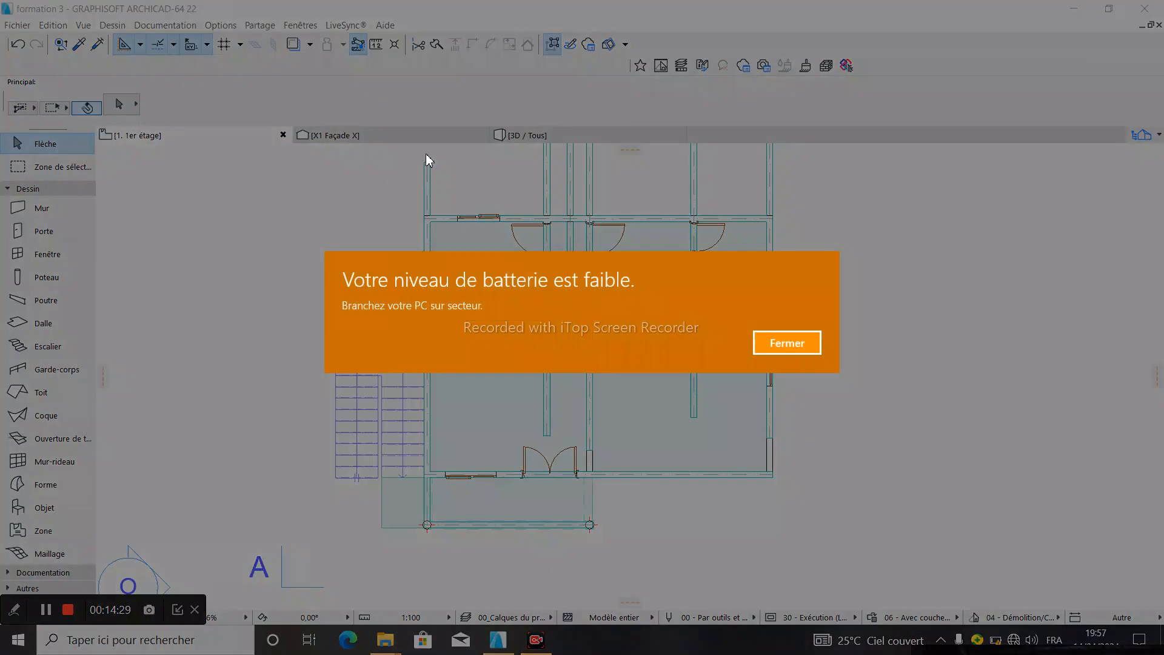
# Dismiss the low-battery notification to return to the floor plan
pyautogui.click(773, 344)
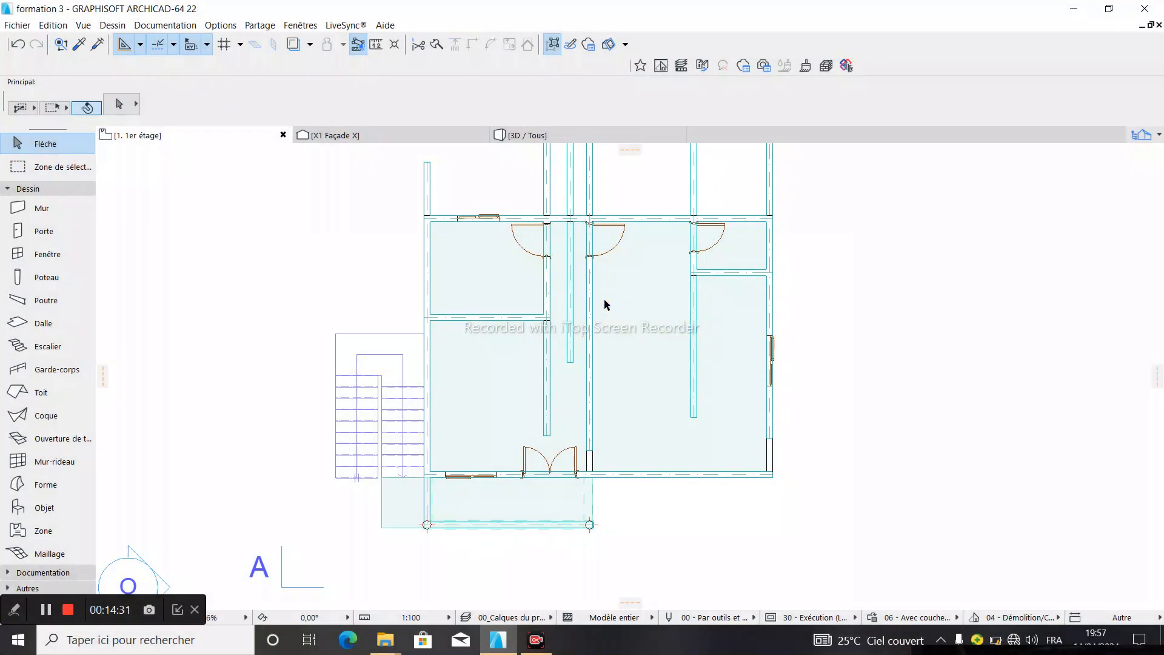
pyautogui.moveTo(535, 641)
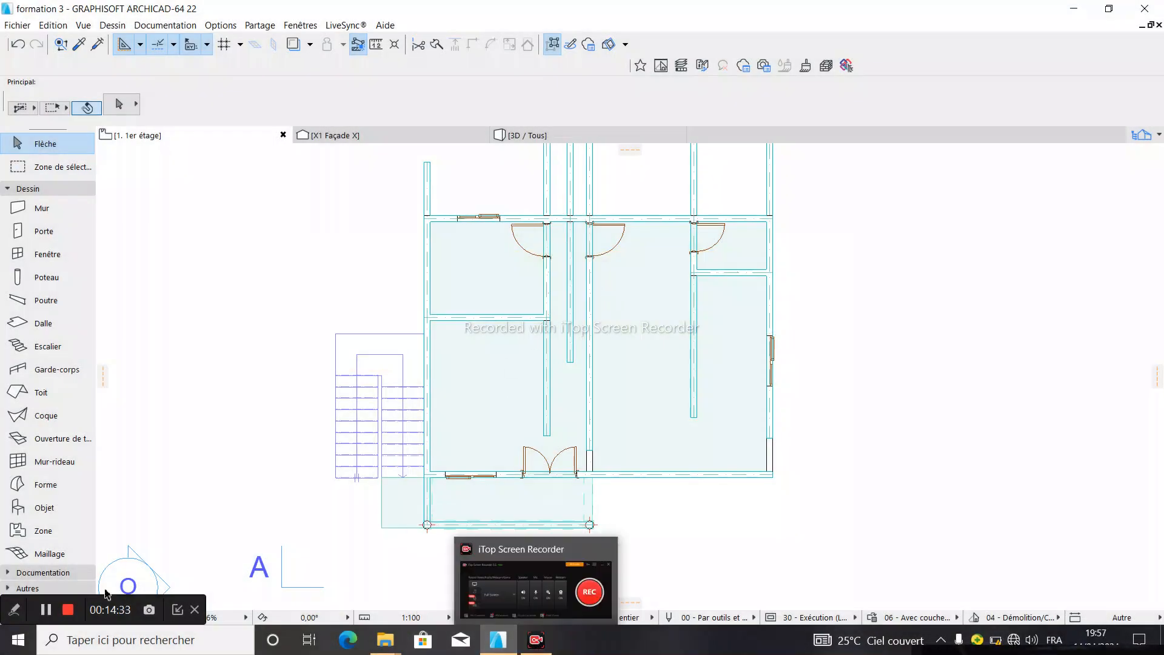